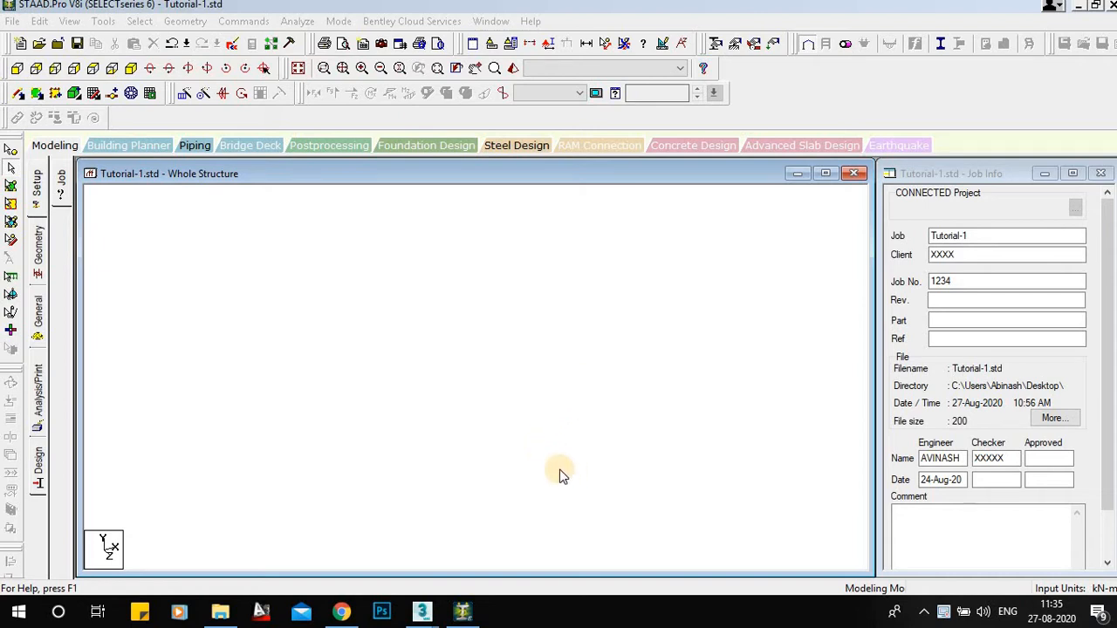
Start the Structure Wizard and set the prototype model type to Frame Models
{"action": "left_click", "coordinate": [367, 307]}
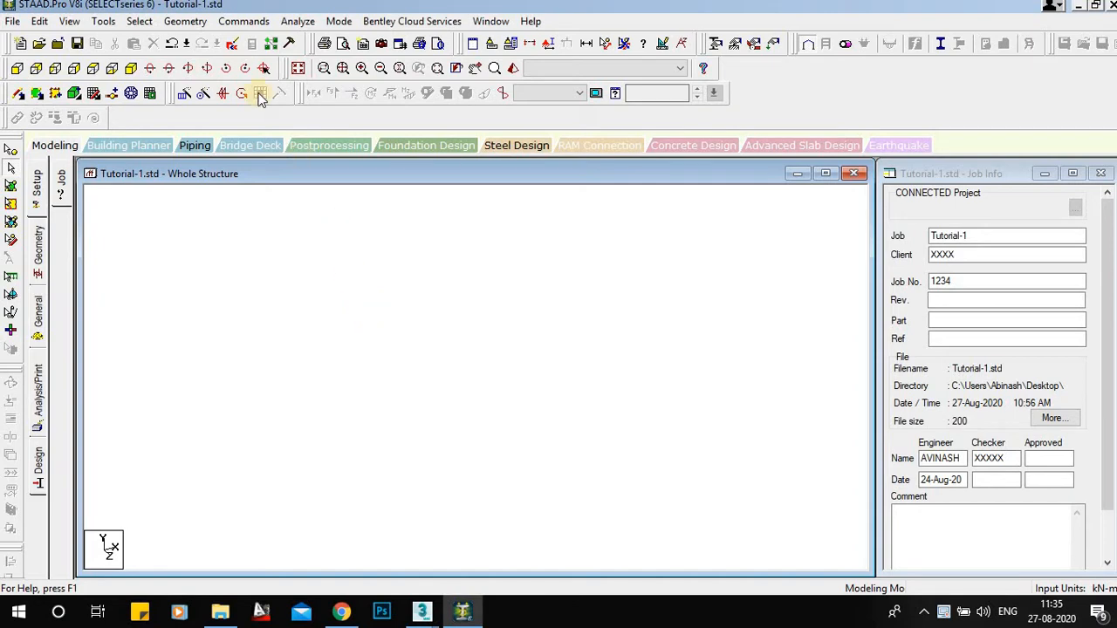
{"action": "left_click", "coordinate": [175, 26]}
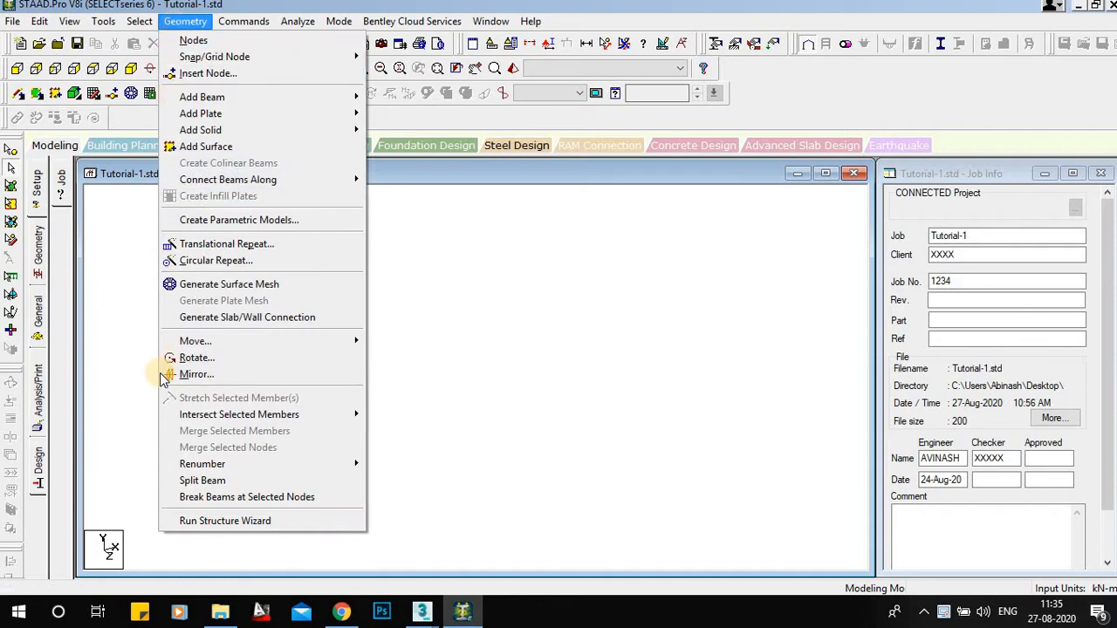
{"action": "left_click", "coordinate": [225, 521]}
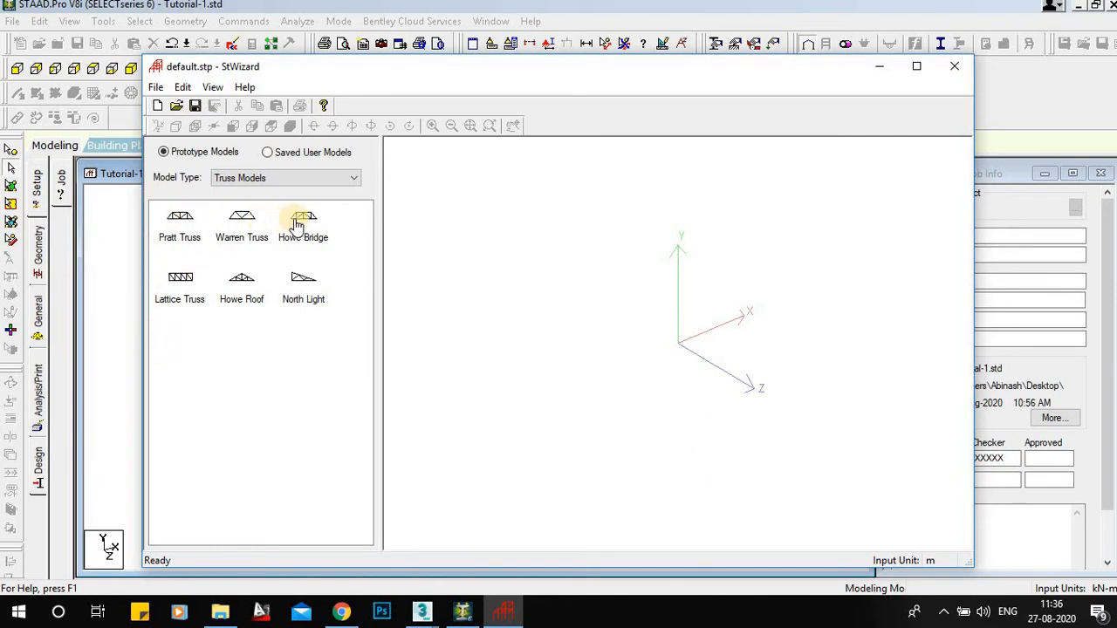
{"action": "left_click", "coordinate": [188, 219]}
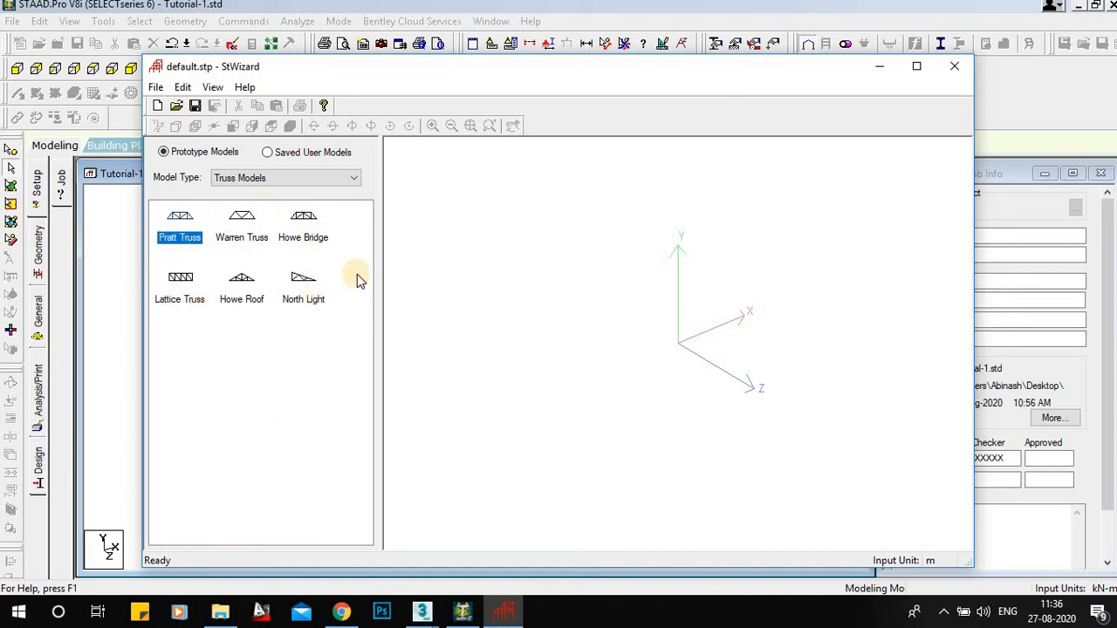
{"action": "left_click", "coordinate": [319, 180]}
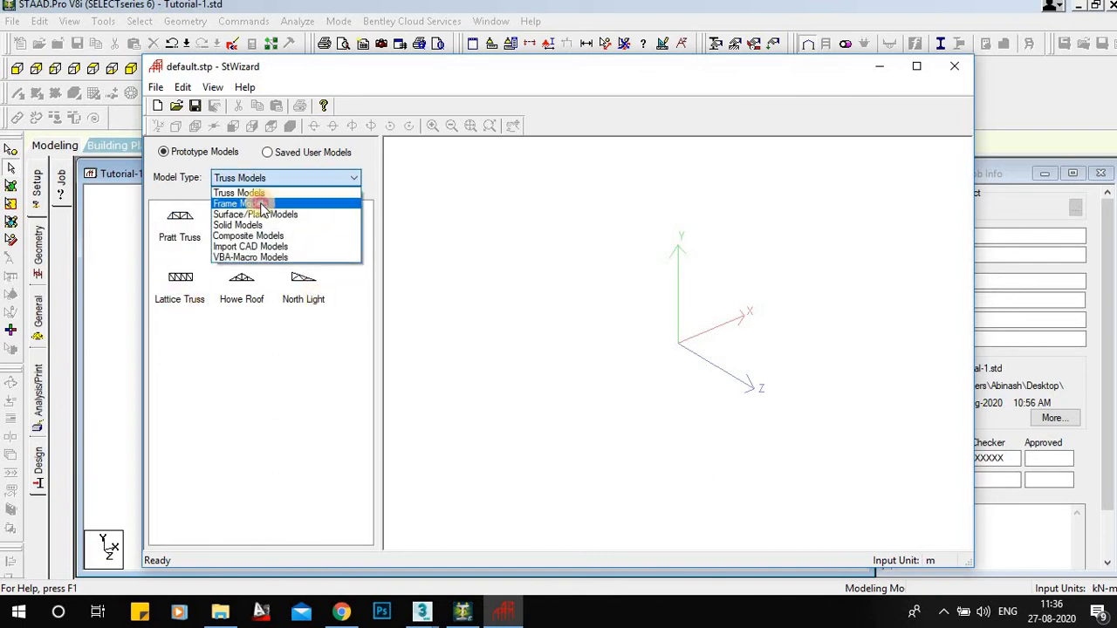
{"action": "left_click", "coordinate": [314, 205]}
{"action": "left_click", "coordinate": [261, 212]}
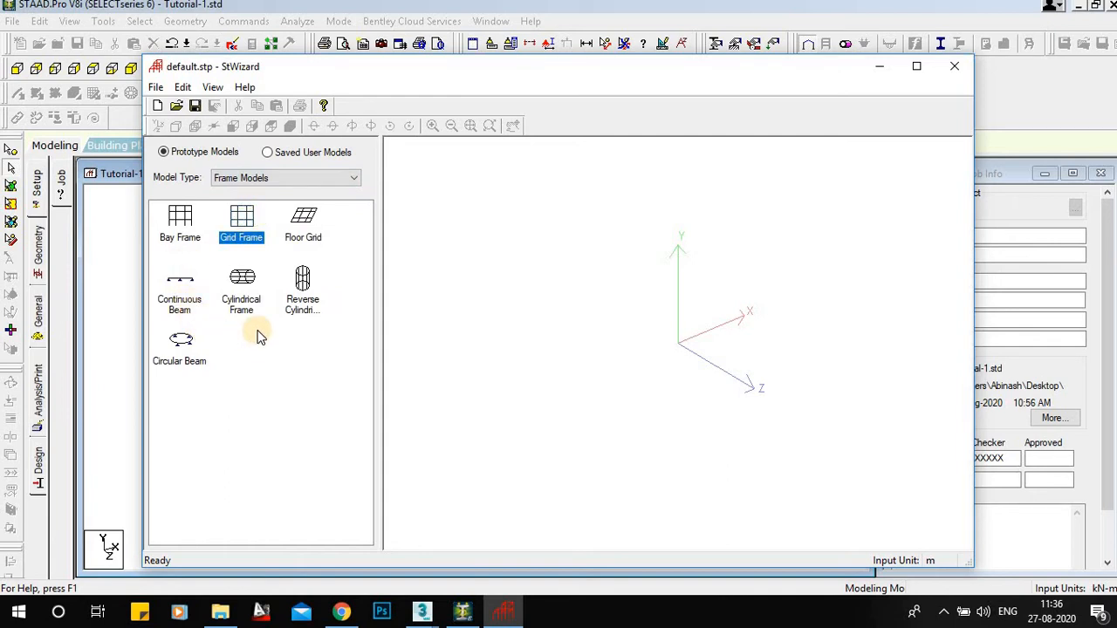
{"action": "left_click", "coordinate": [288, 179]}
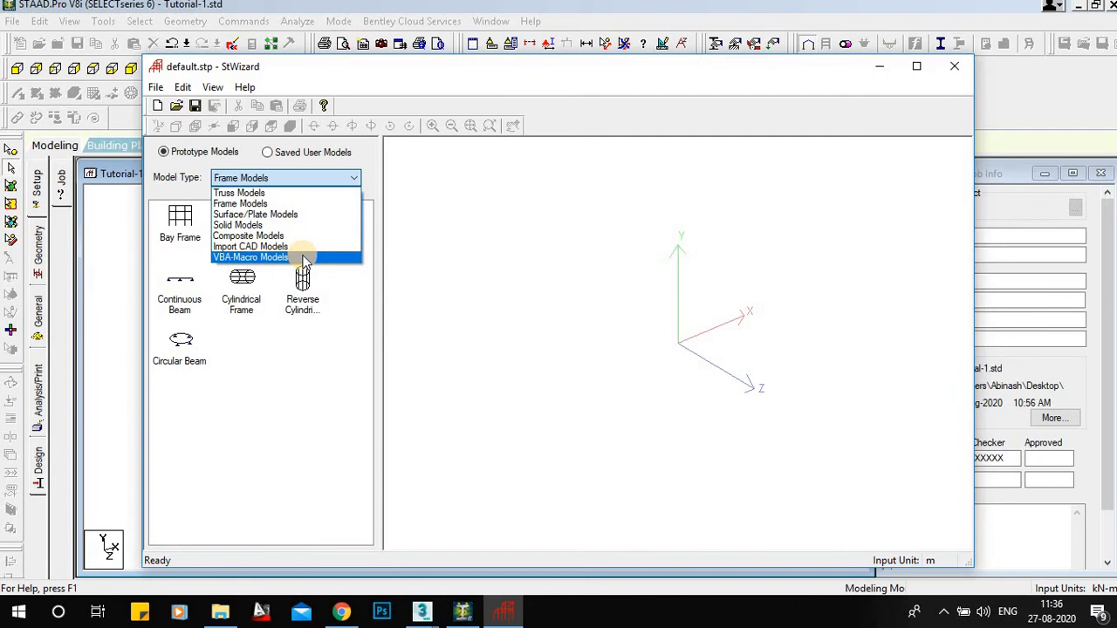
{"action": "left_click", "coordinate": [274, 205]}
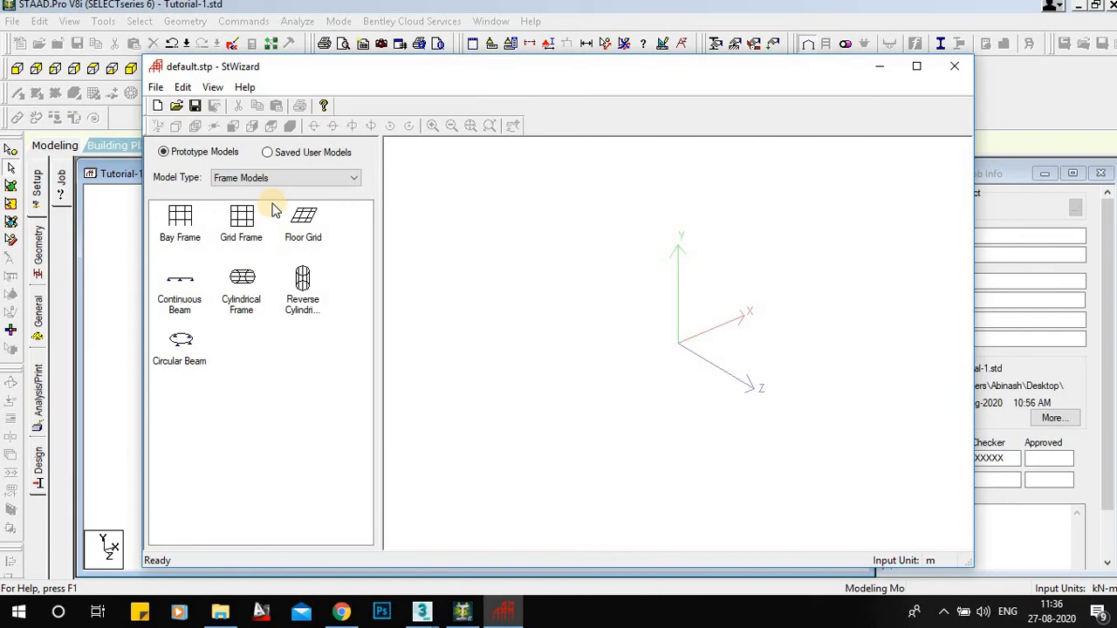
Open the parameters of the Bay Frame prototype
{"action": "left_click", "coordinate": [177, 224]}
{"action": "double_click", "coordinate": [178, 224]}
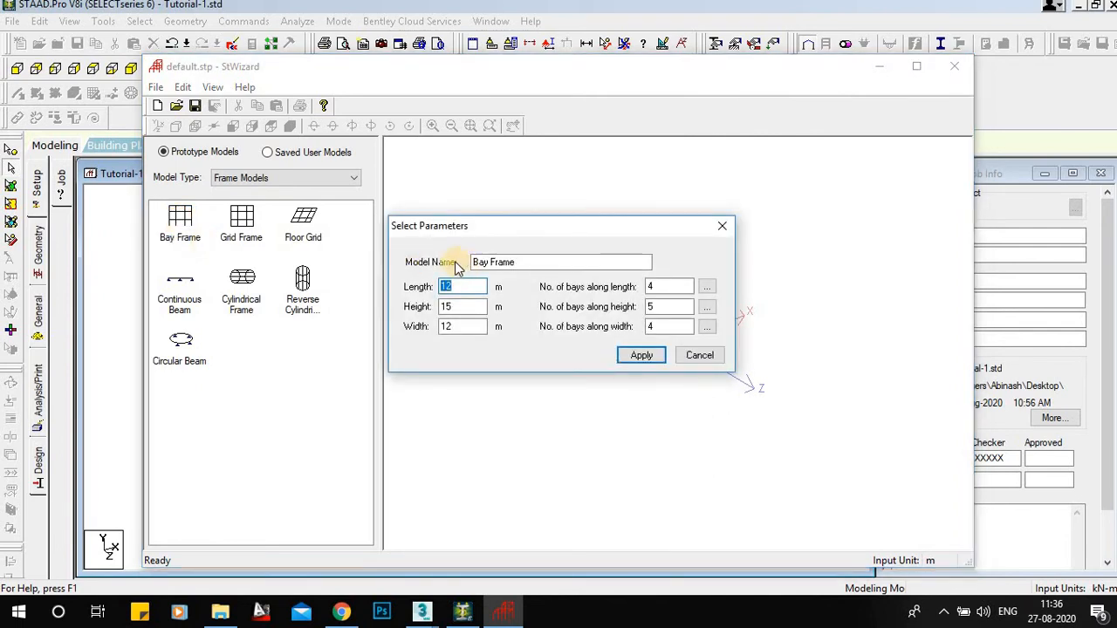
{"action": "left_click_drag", "start_coordinate": [584, 227], "coordinate": [656, 192]}
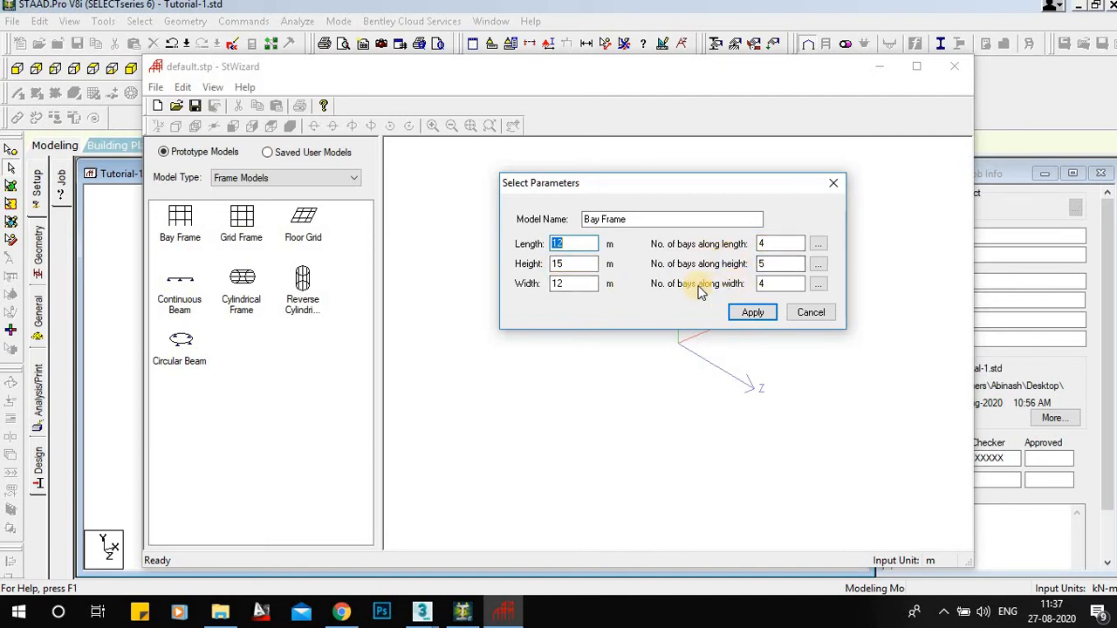
{"action": "left_click", "coordinate": [770, 284]}
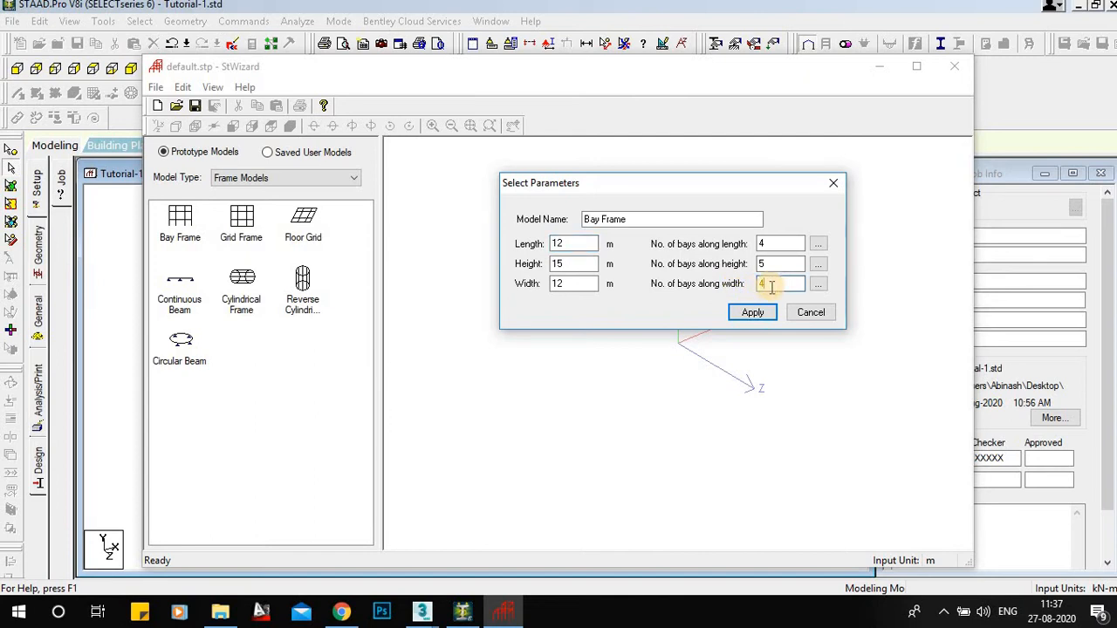
Set the bay frame's length to 15 m, height to 12 m and width to 10 m
{"action": "left_click", "coordinate": [572, 245]}
{"action": "double_click", "coordinate": [573, 245]}
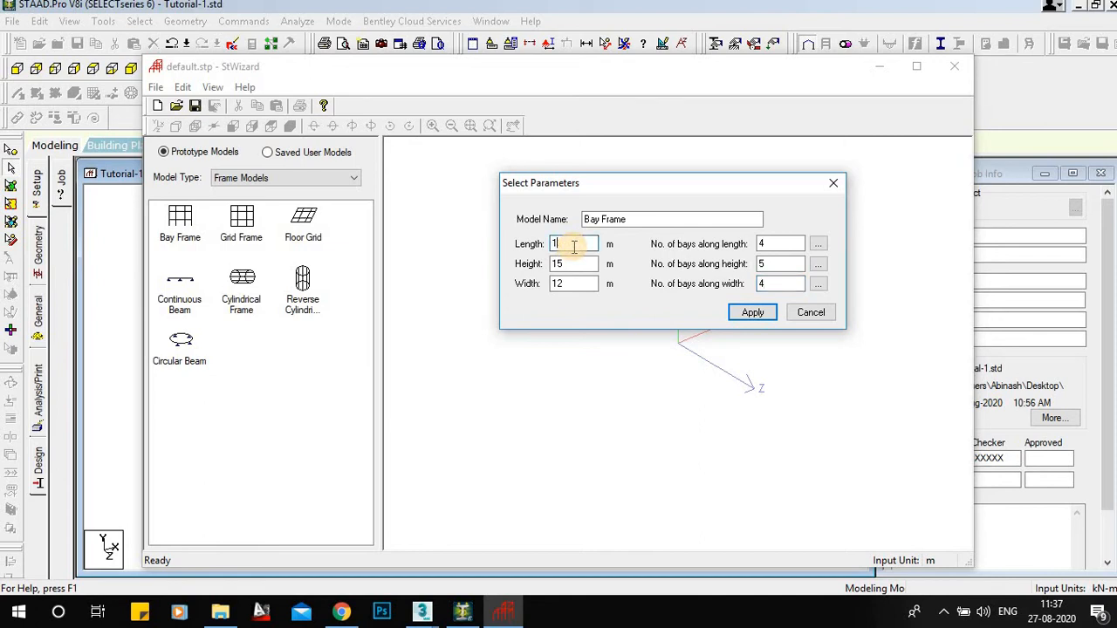
{"action": "type", "text": "15"}
{"action": "double_click", "coordinate": [568, 264]}
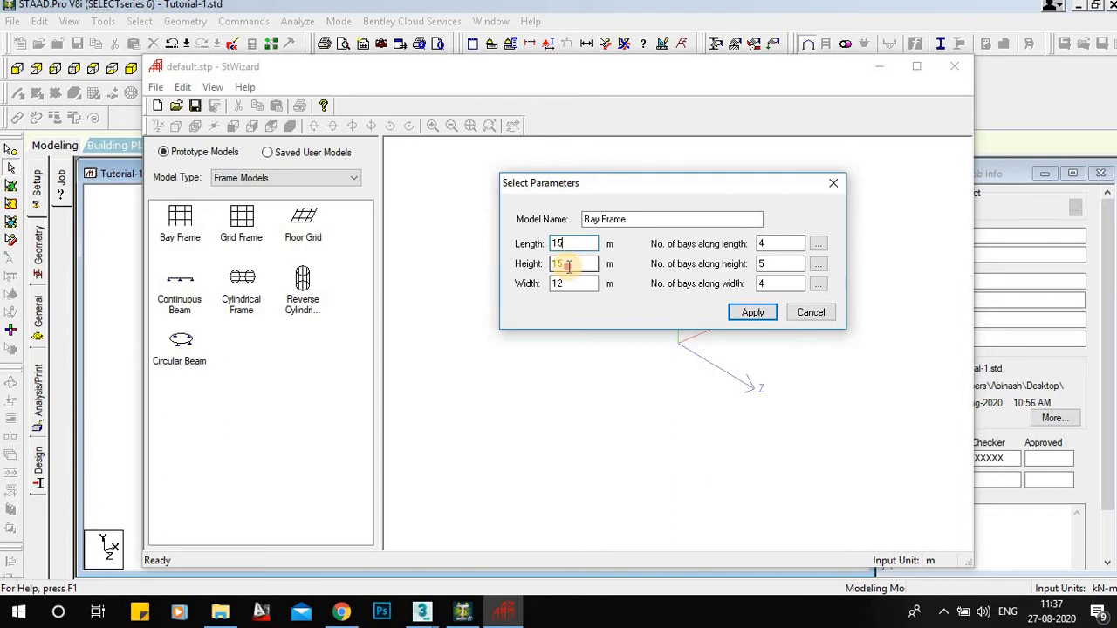
{"action": "double_click", "coordinate": [569, 265]}
{"action": "type", "text": "12"}
{"action": "double_click", "coordinate": [568, 287]}
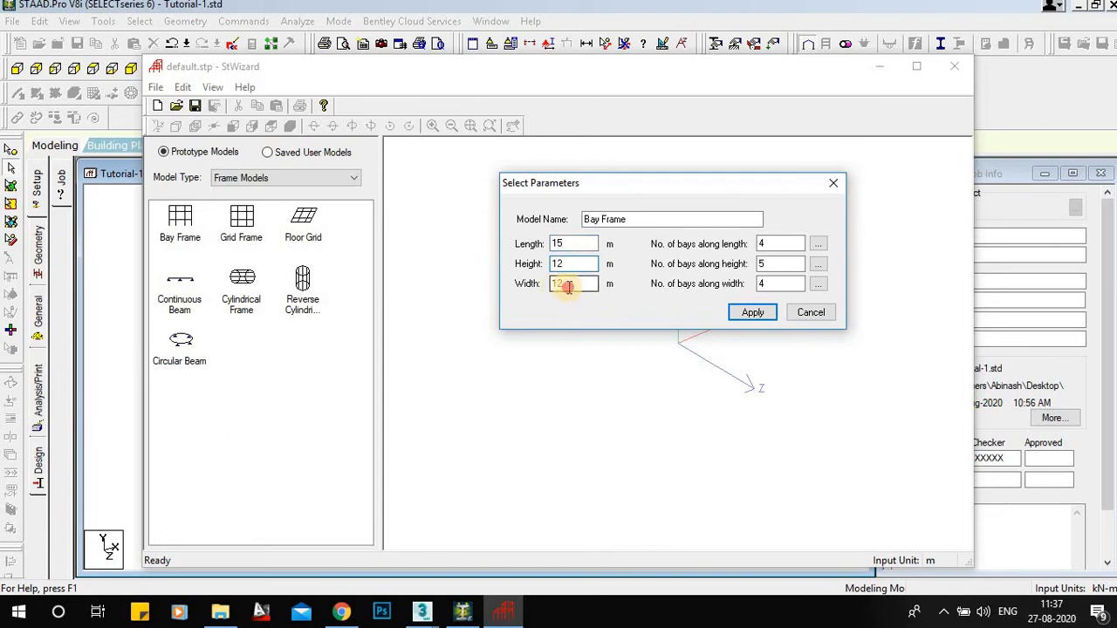
{"action": "type", "text": "10"}
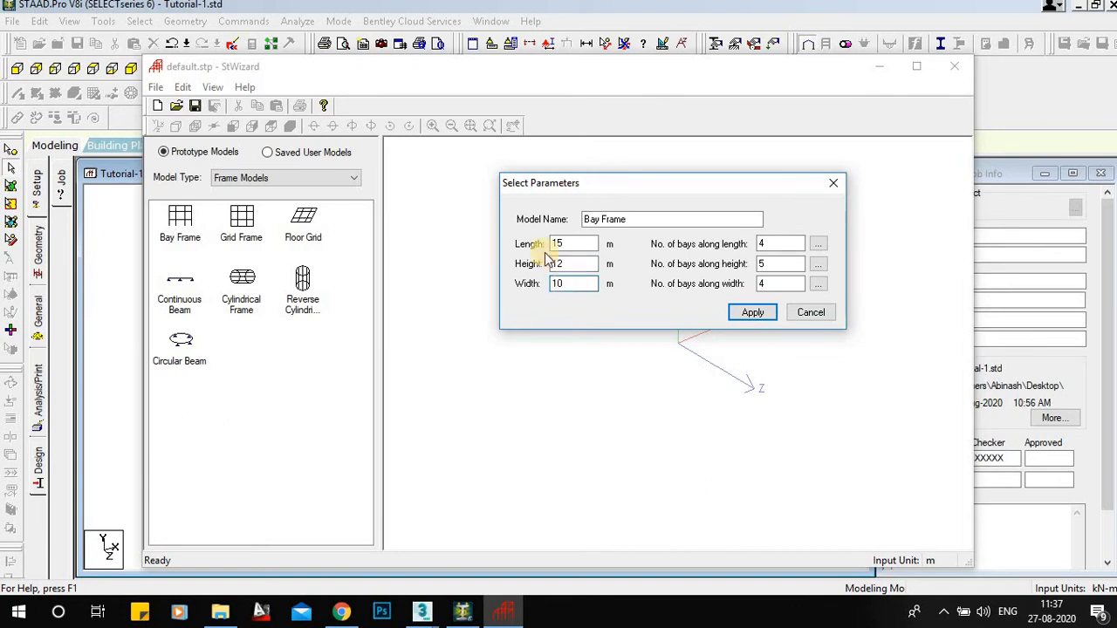
{"action": "left_click", "coordinate": [557, 247]}
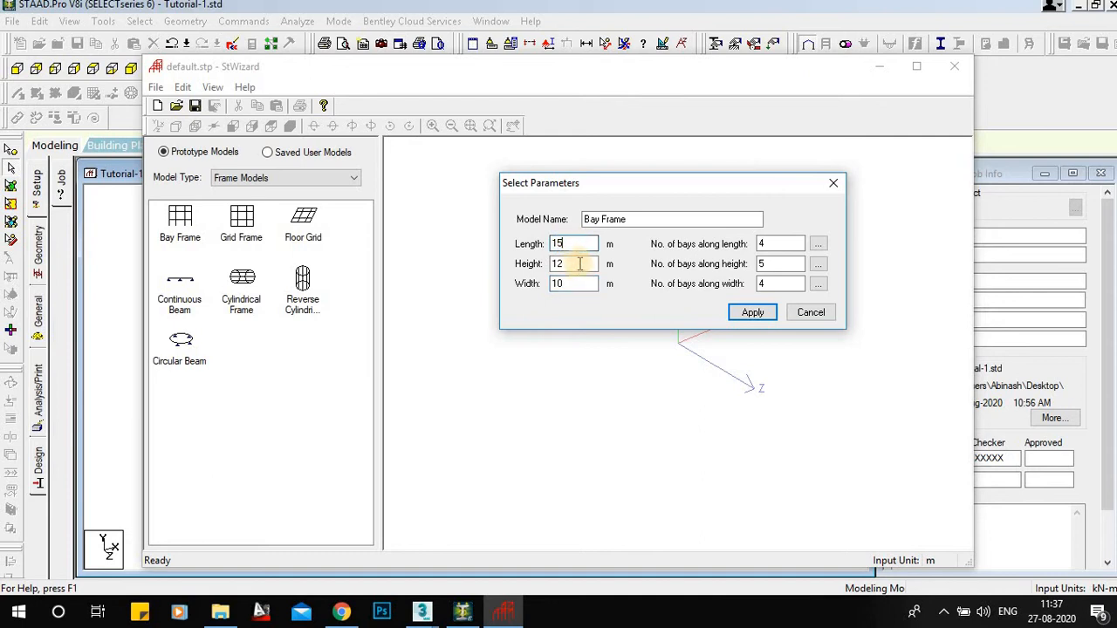
{"action": "left_click", "coordinate": [581, 267]}
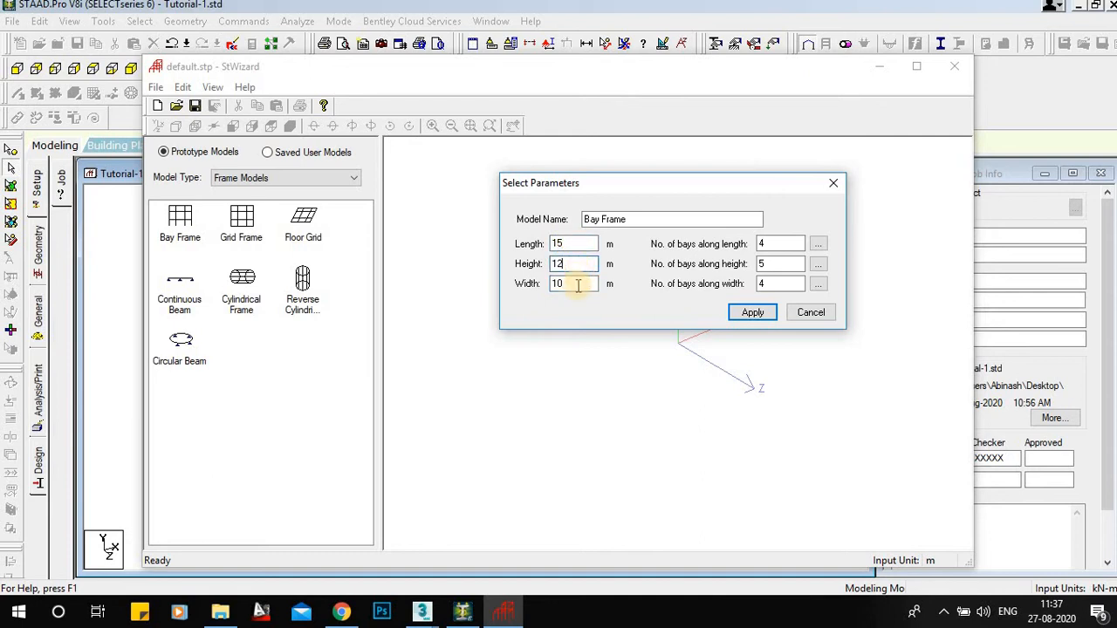
{"action": "left_click", "coordinate": [578, 284]}
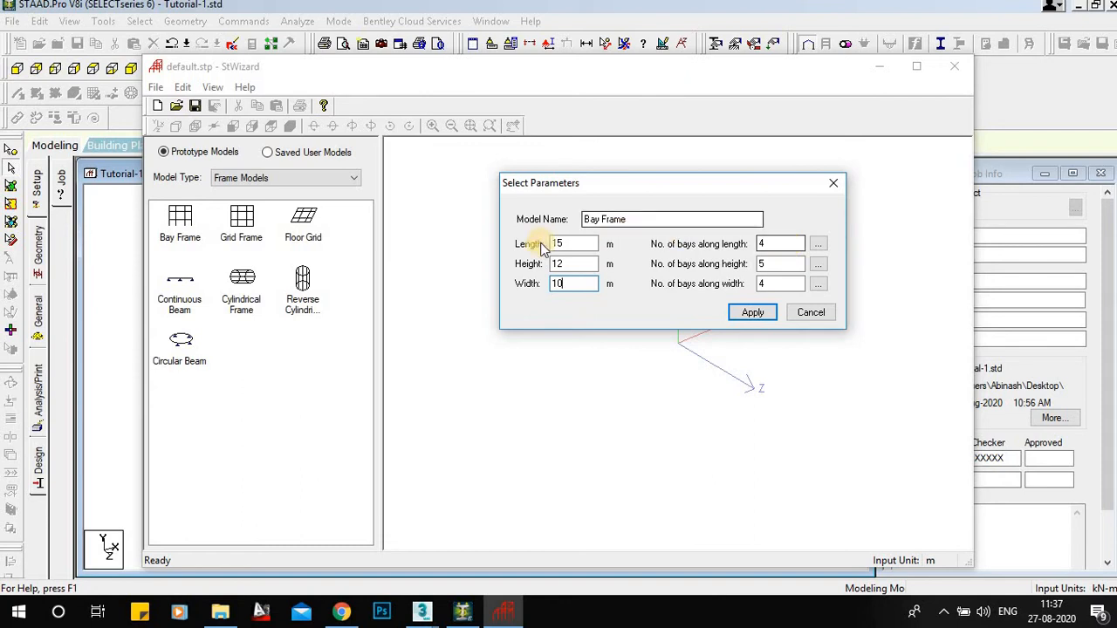
Set the number of bays along the length to 3 and check the individual bay lengths
{"action": "double_click", "coordinate": [761, 244]}
{"action": "type", "text": "3"}
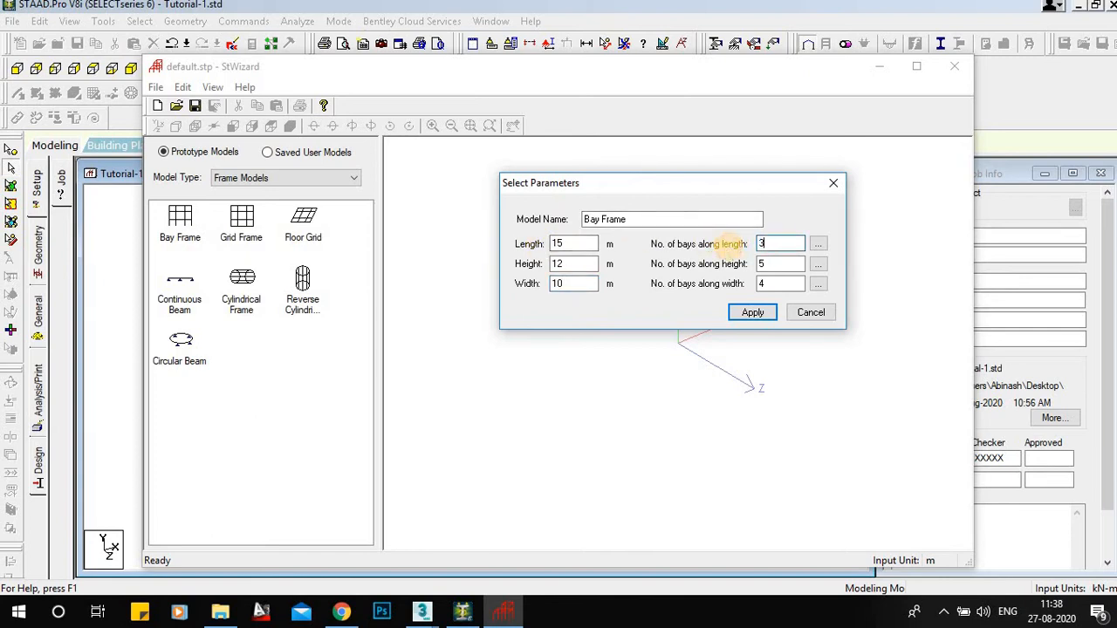
{"action": "left_click", "coordinate": [819, 248]}
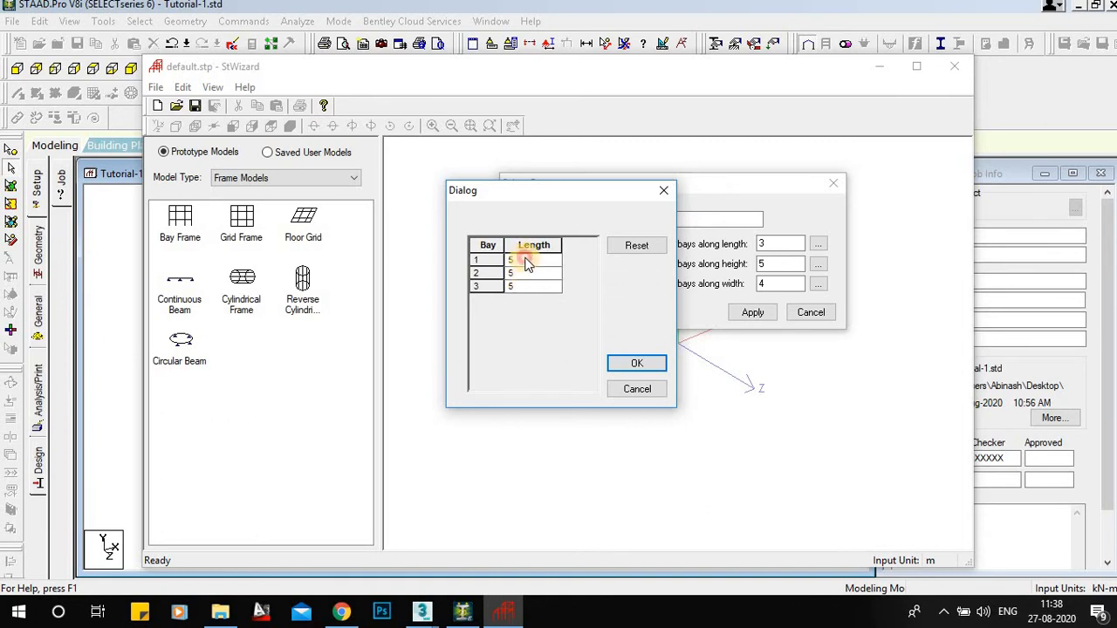
{"action": "left_click", "coordinate": [526, 259]}
{"action": "left_click", "coordinate": [519, 273]}
{"action": "left_click", "coordinate": [520, 286]}
{"action": "left_click", "coordinate": [527, 258]}
{"action": "left_click", "coordinate": [524, 275]}
{"action": "left_click", "coordinate": [525, 286]}
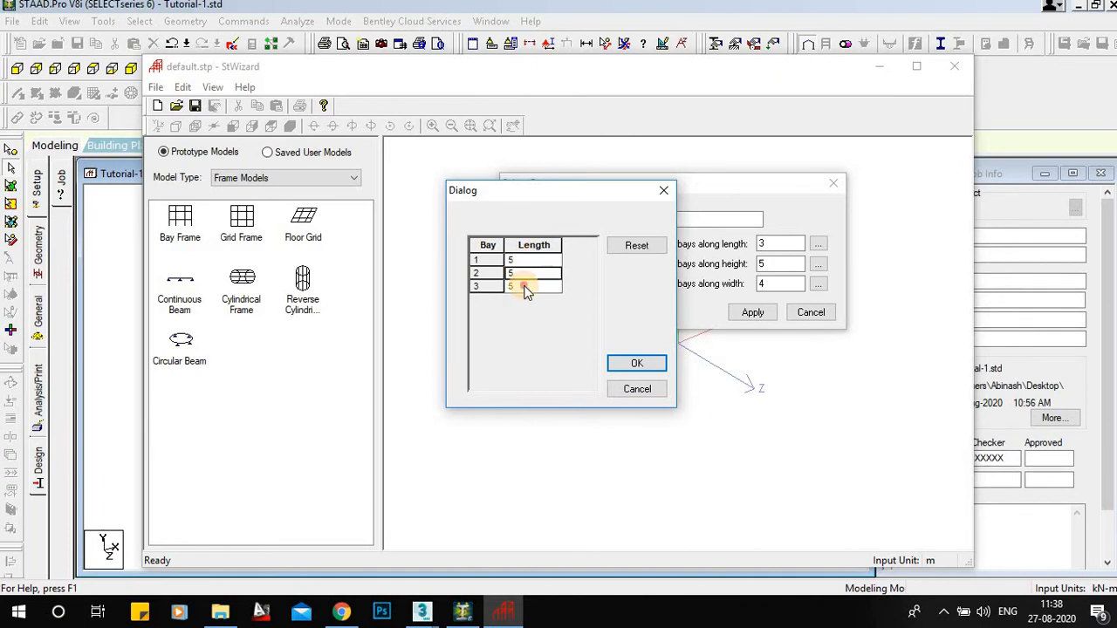
{"action": "left_click", "coordinate": [535, 261]}
{"action": "left_click", "coordinate": [666, 190]}
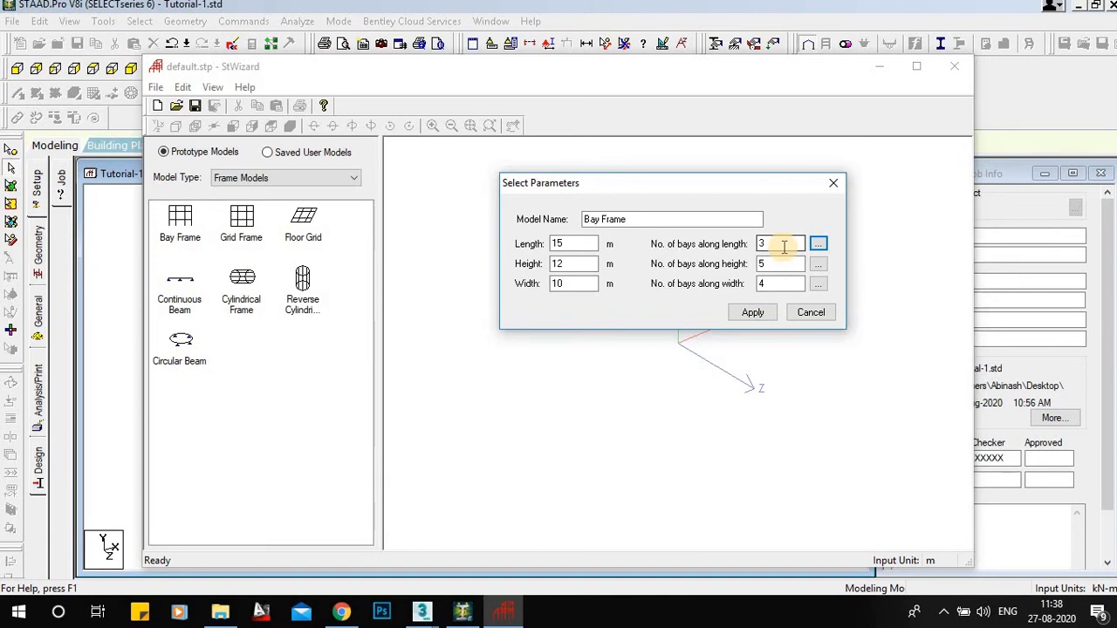
Set the number of bays along the height to 4 and check the individual storey heights
{"action": "left_click", "coordinate": [579, 264]}
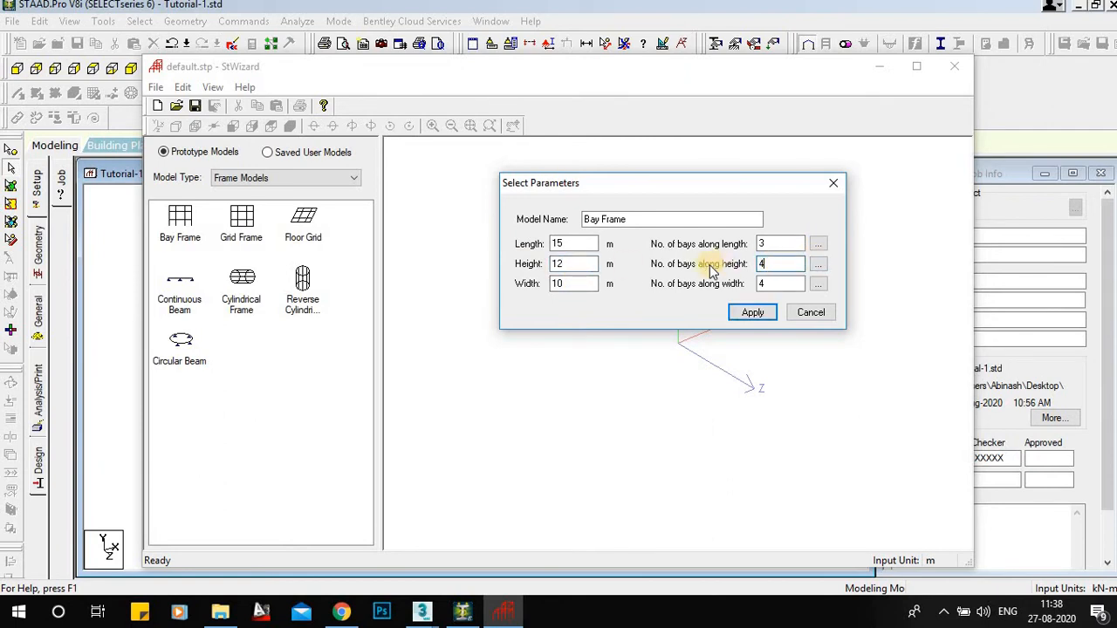
{"action": "left_click", "coordinate": [820, 265]}
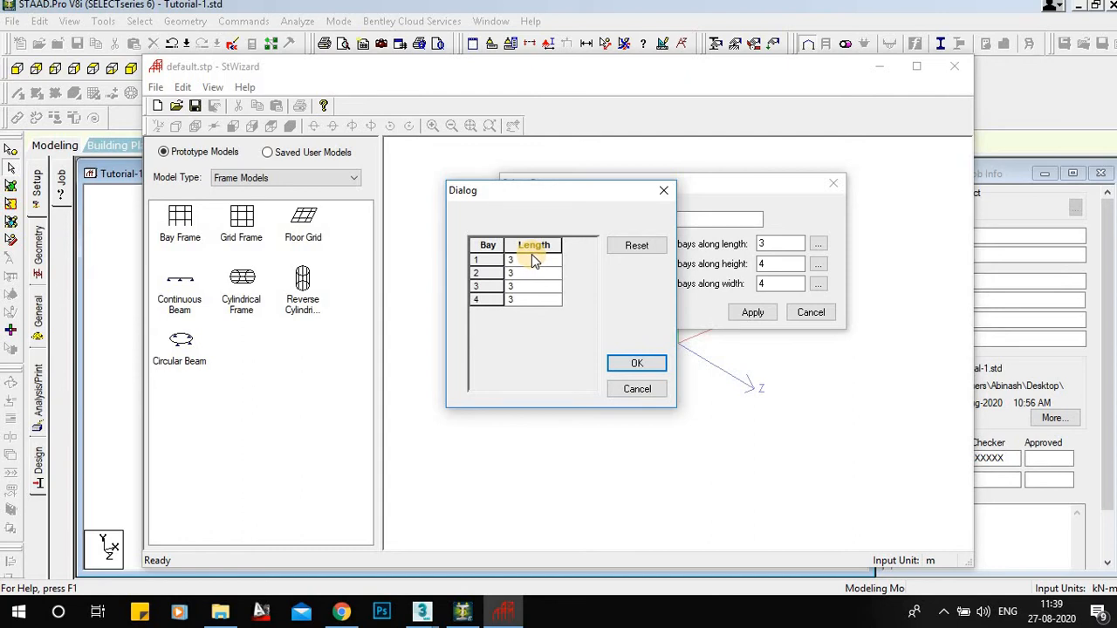
{"action": "left_click", "coordinate": [668, 189]}
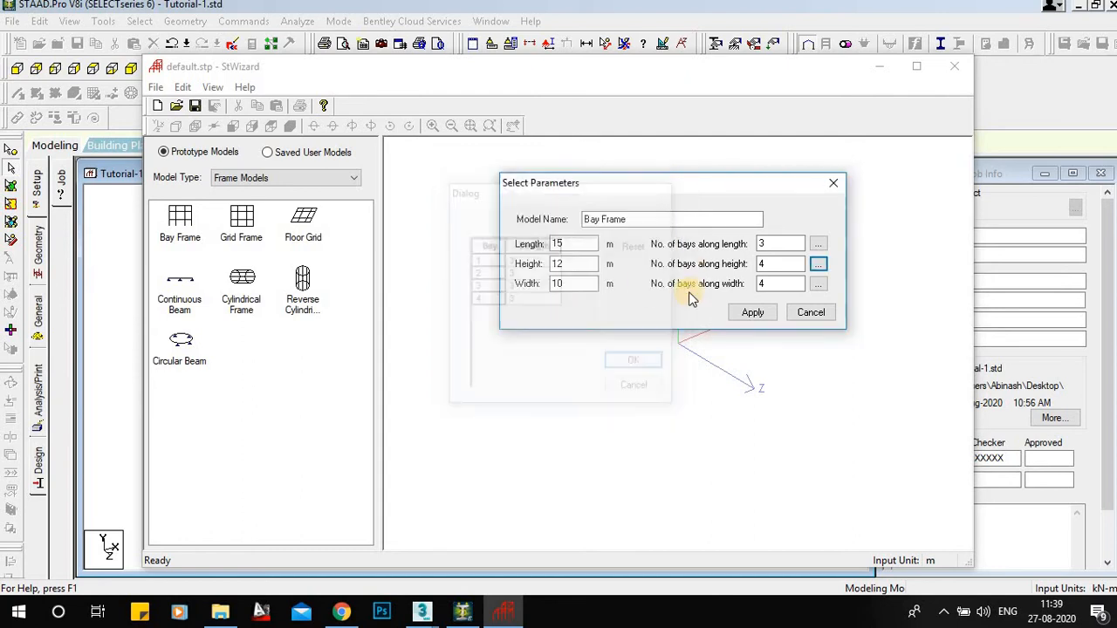
Set the number of bays along the width to 2 and accept the individual bay widths
{"action": "double_click", "coordinate": [786, 284]}
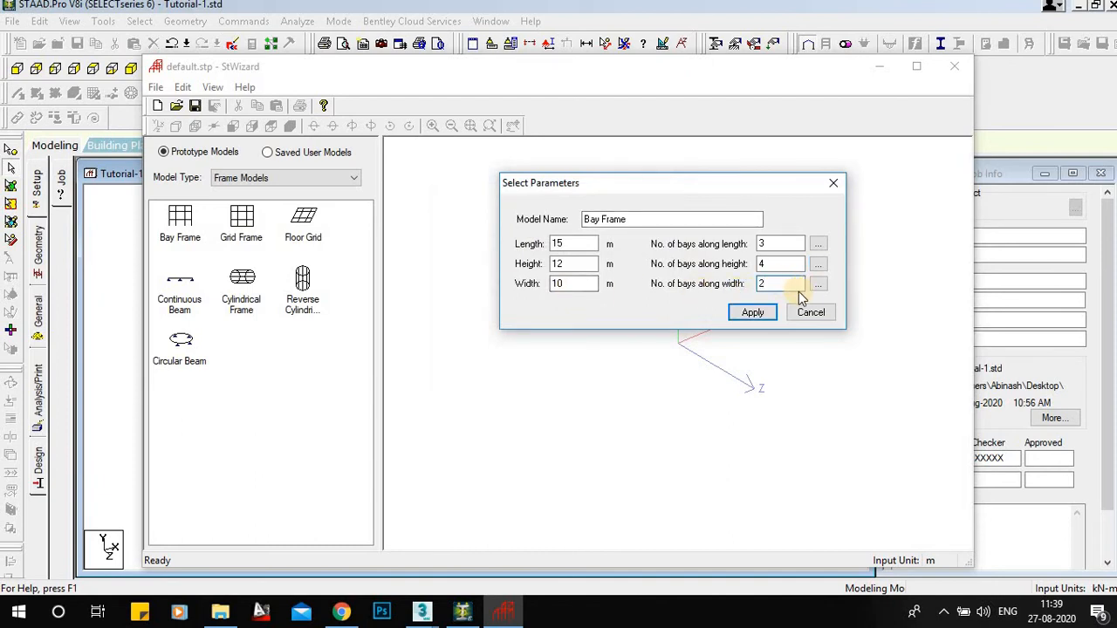
{"action": "left_click", "coordinate": [817, 284]}
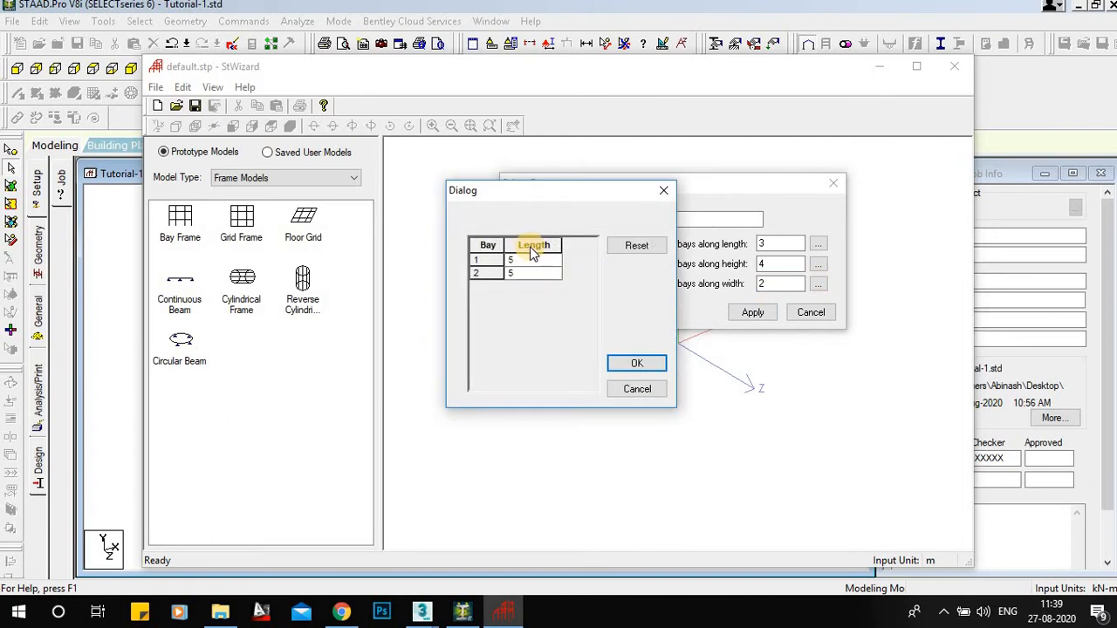
{"action": "left_click", "coordinate": [622, 365]}
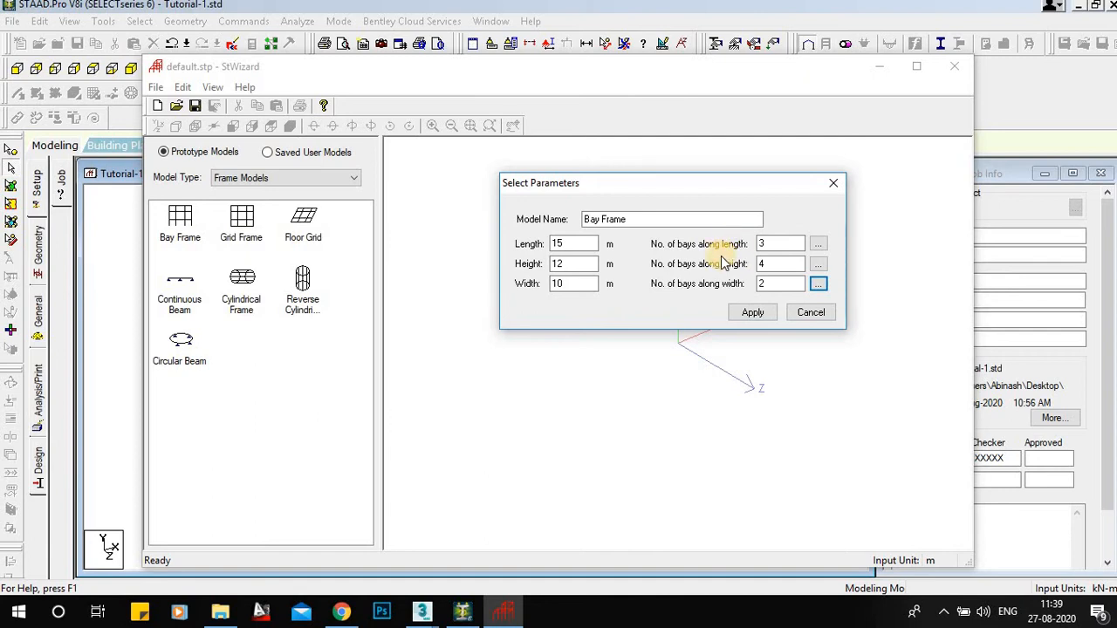
Apply the parameters to generate the bay frame model
{"action": "left_click_drag", "start_coordinate": [681, 183], "coordinate": [670, 74]}
{"action": "left_click", "coordinate": [744, 203]}
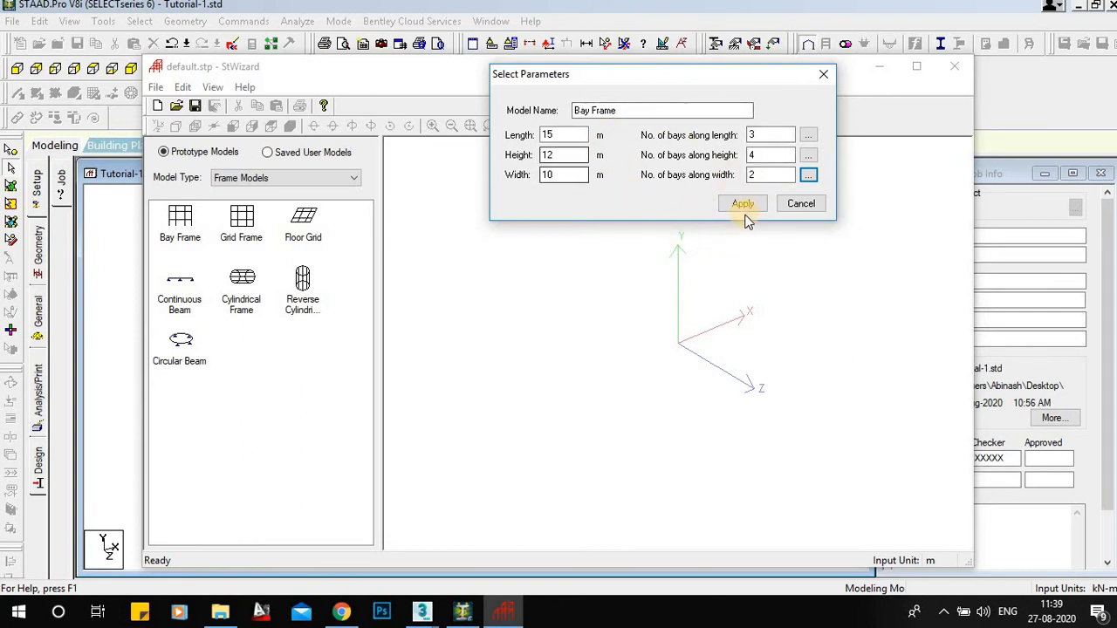
{"action": "left_click", "coordinate": [744, 206]}
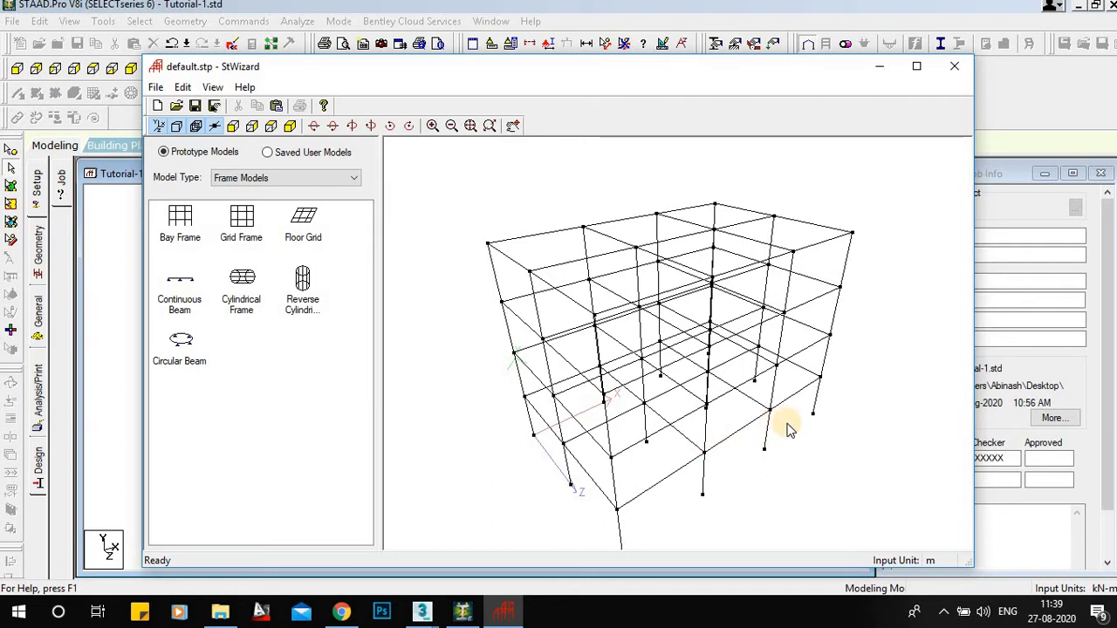
Examine the generated frame from different angles and review its Bay Frame parameters without changing them
{"action": "left_click_drag", "start_coordinate": [781, 425], "coordinate": [599, 387]}
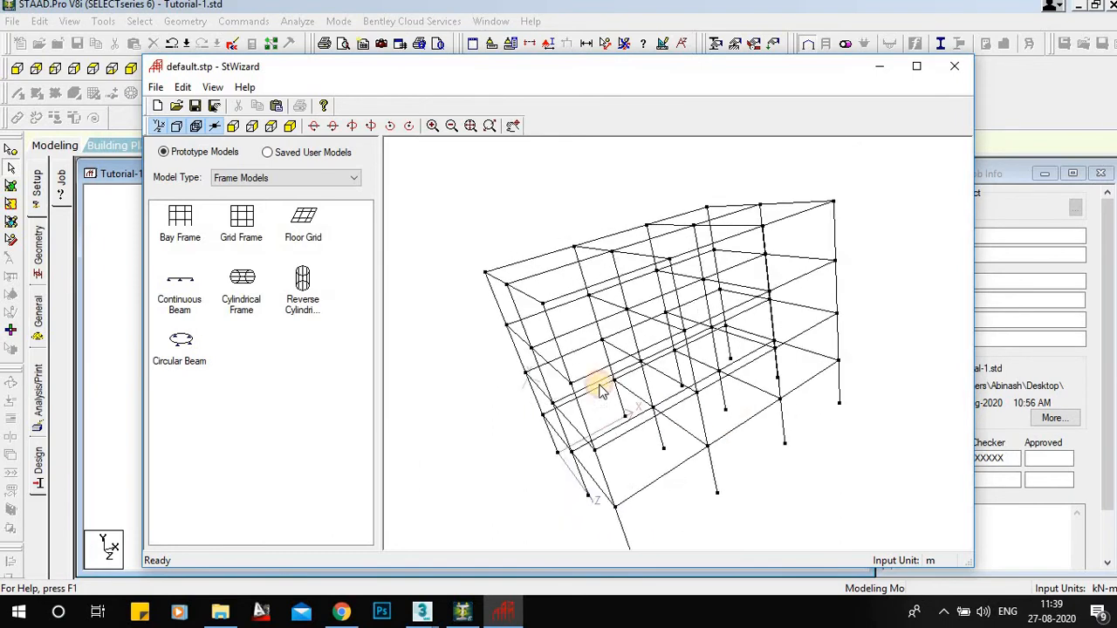
{"action": "double_click", "coordinate": [181, 220]}
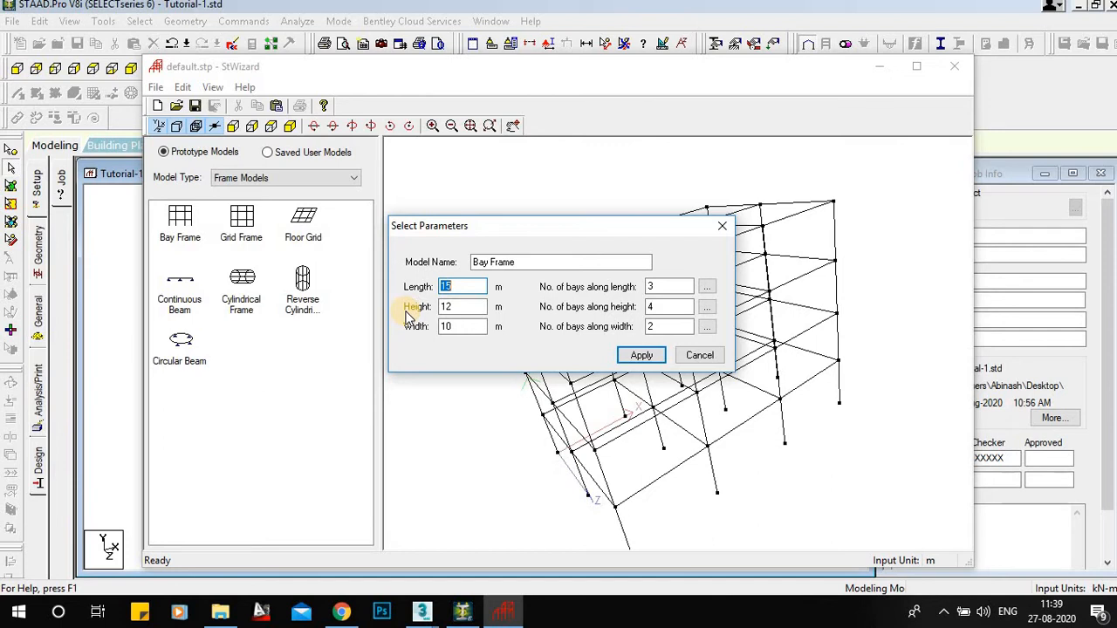
{"action": "left_click", "coordinate": [721, 226]}
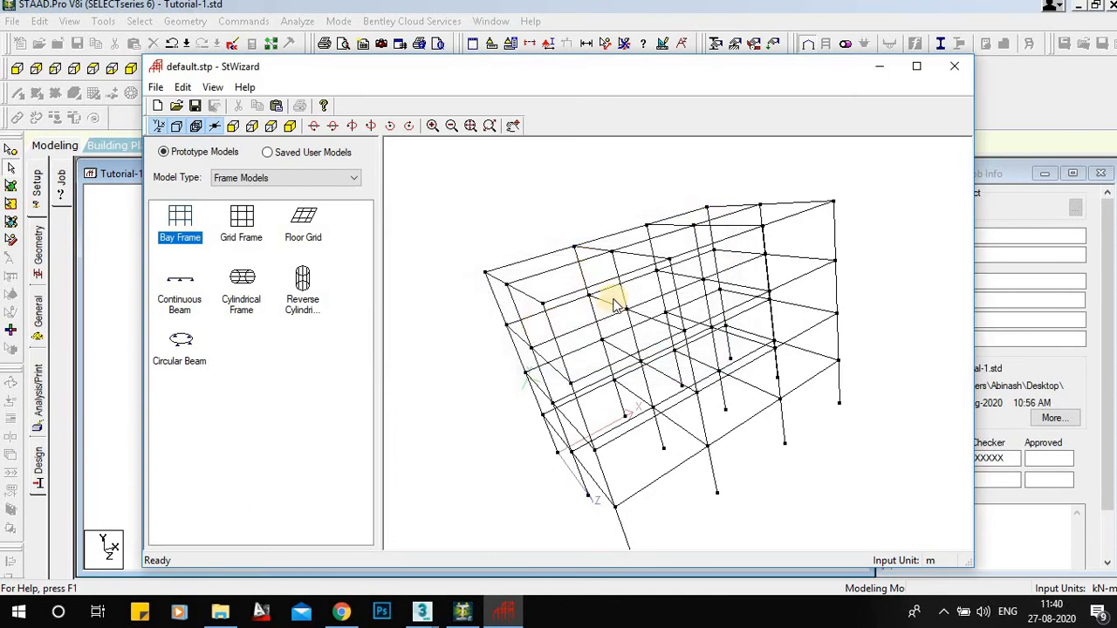
{"action": "left_click_drag", "start_coordinate": [669, 379], "coordinate": [599, 357]}
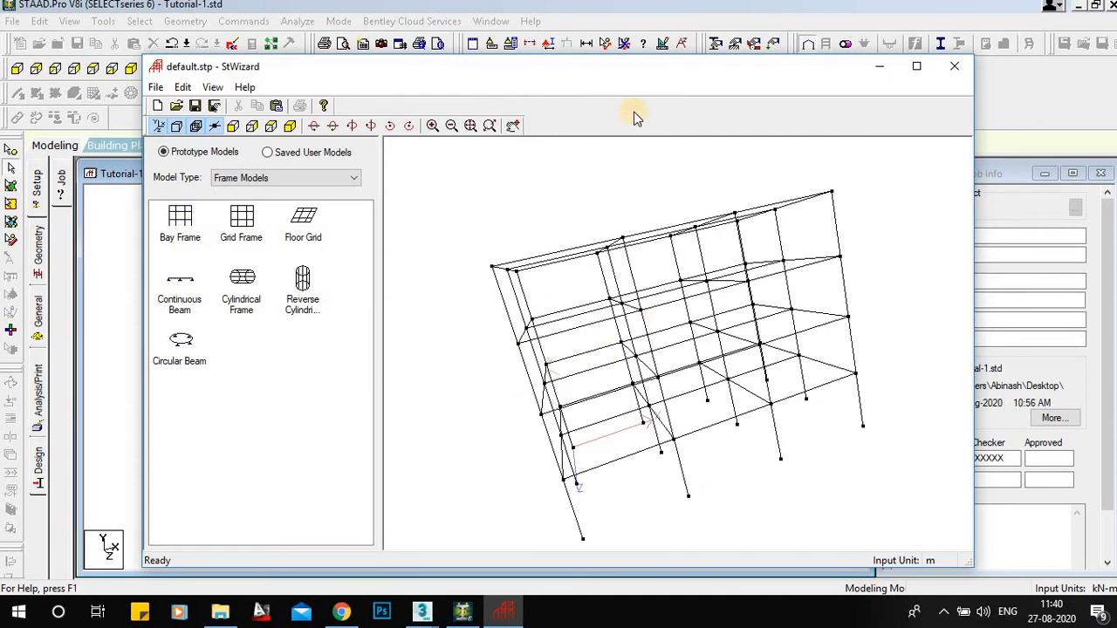
{"action": "left_click_drag", "start_coordinate": [629, 67], "coordinate": [586, 62]}
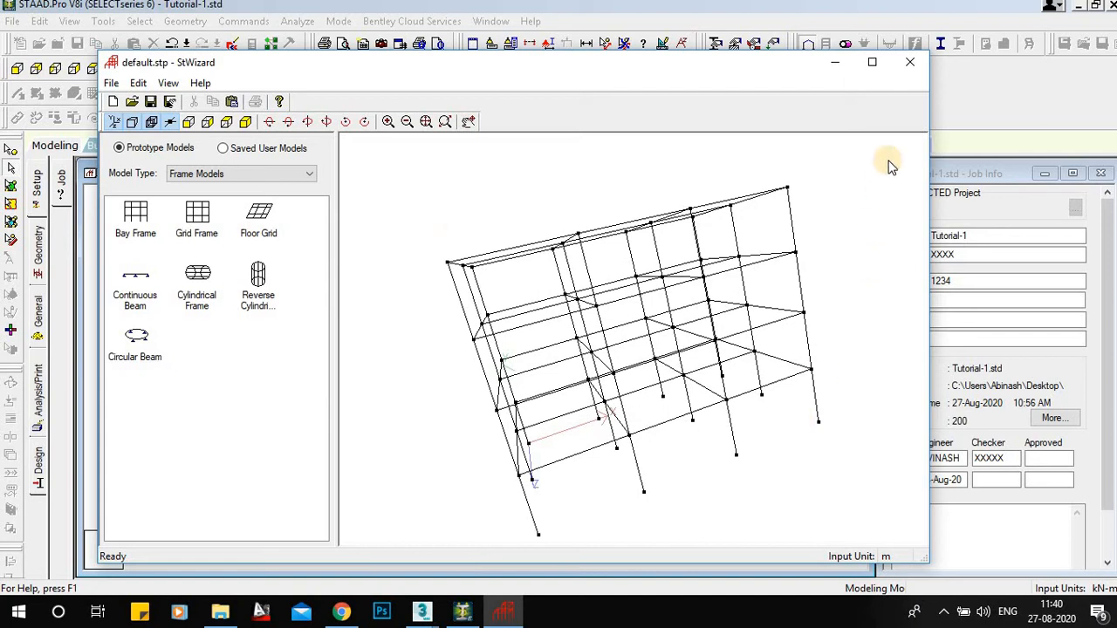
Close the Structure Wizard and merge the bay frame prototype into STAAD.Pro with X, Y and Z offsets of 0 m
{"action": "left_click", "coordinate": [911, 64]}
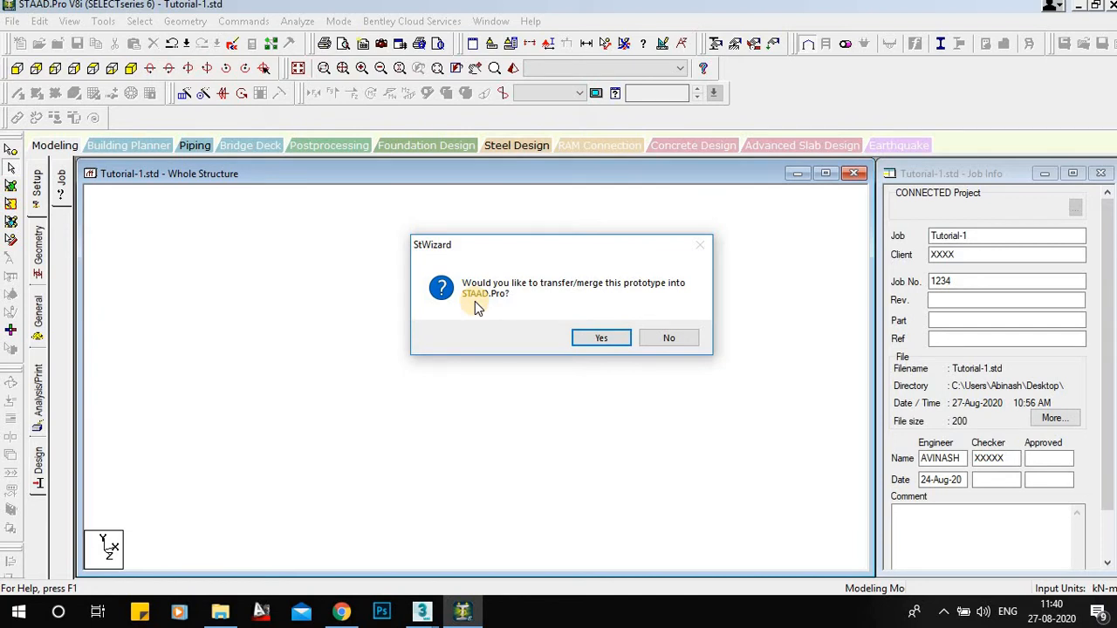
{"action": "left_click", "coordinate": [594, 337]}
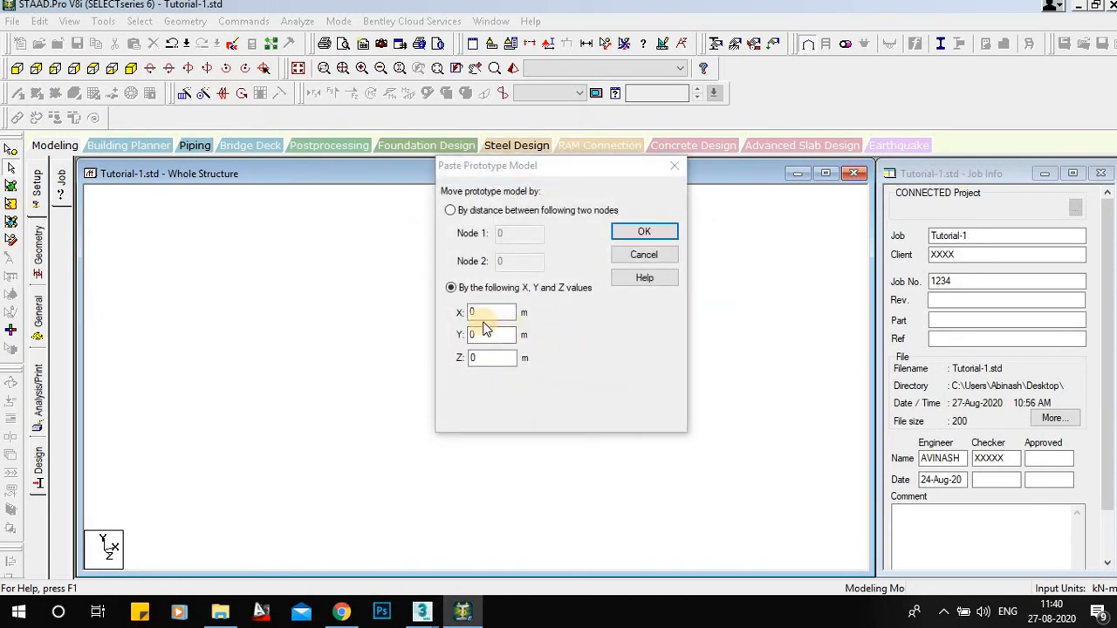
{"action": "left_click", "coordinate": [481, 313]}
{"action": "left_click", "coordinate": [485, 336]}
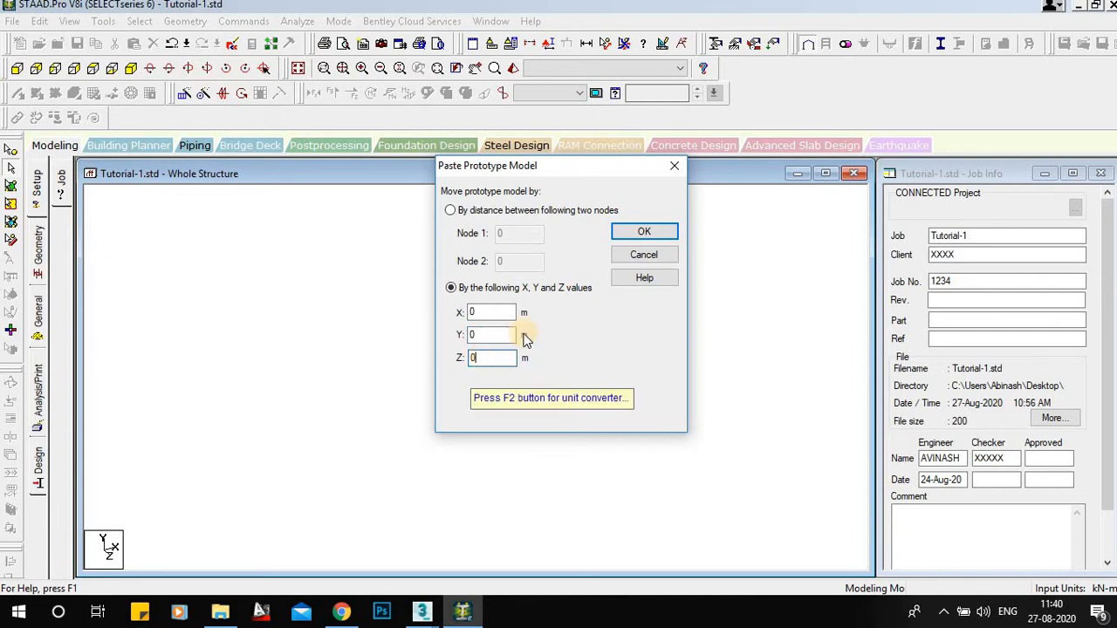
{"action": "left_click", "coordinate": [642, 231]}
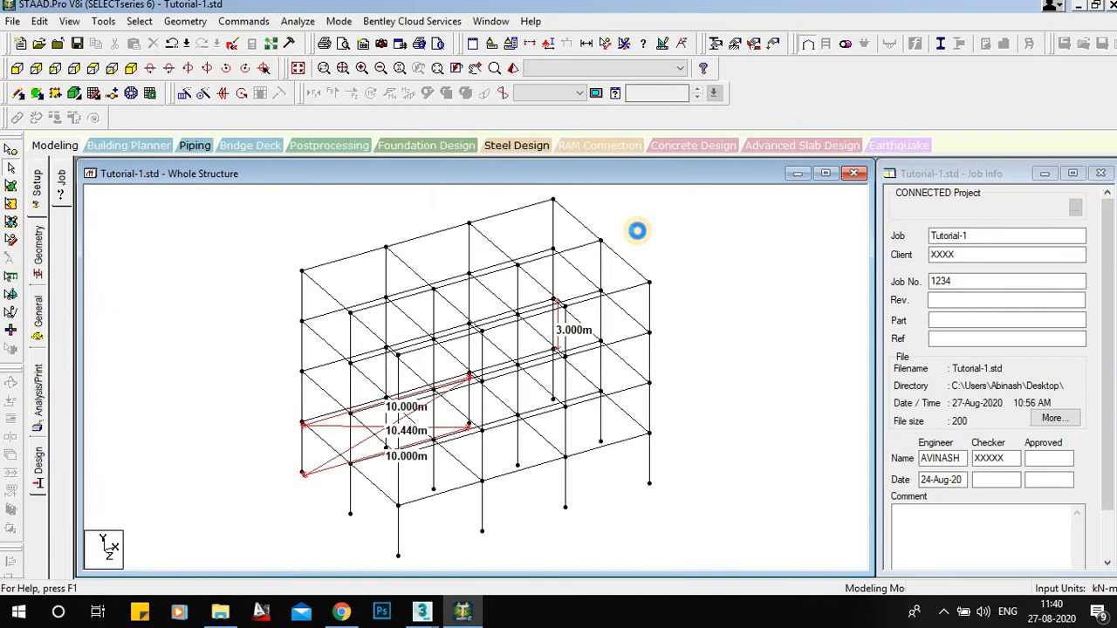
Remove the leftover node-to-node distance dimensions from the transferred frame
{"action": "left_click", "coordinate": [637, 46]}
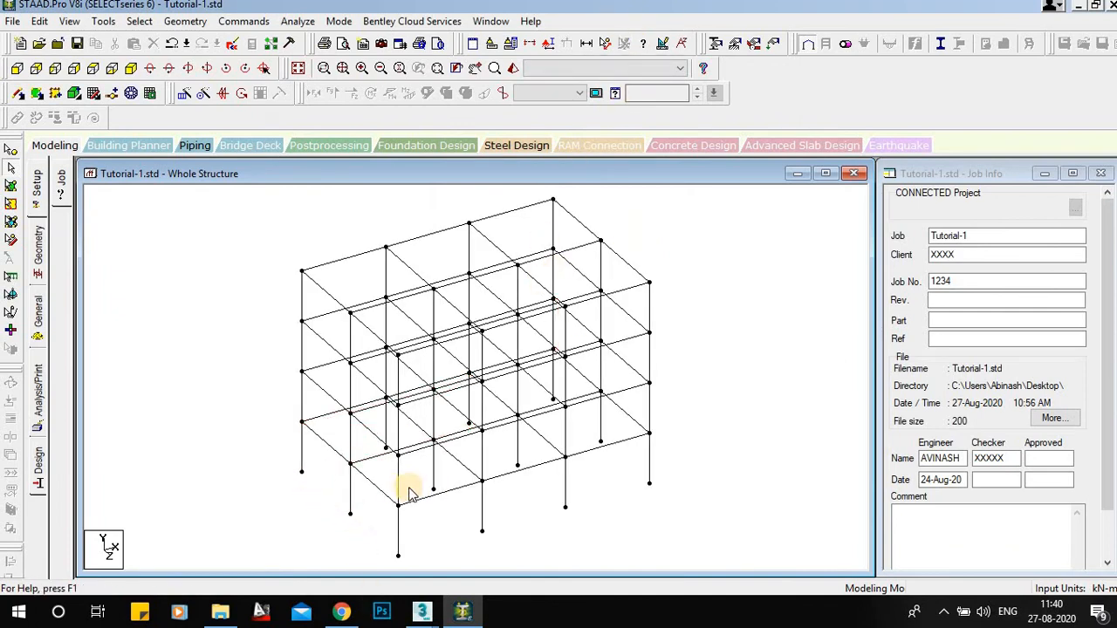
{"action": "middle_click_drag", "start_coordinate": [410, 489], "coordinate": [394, 464]}
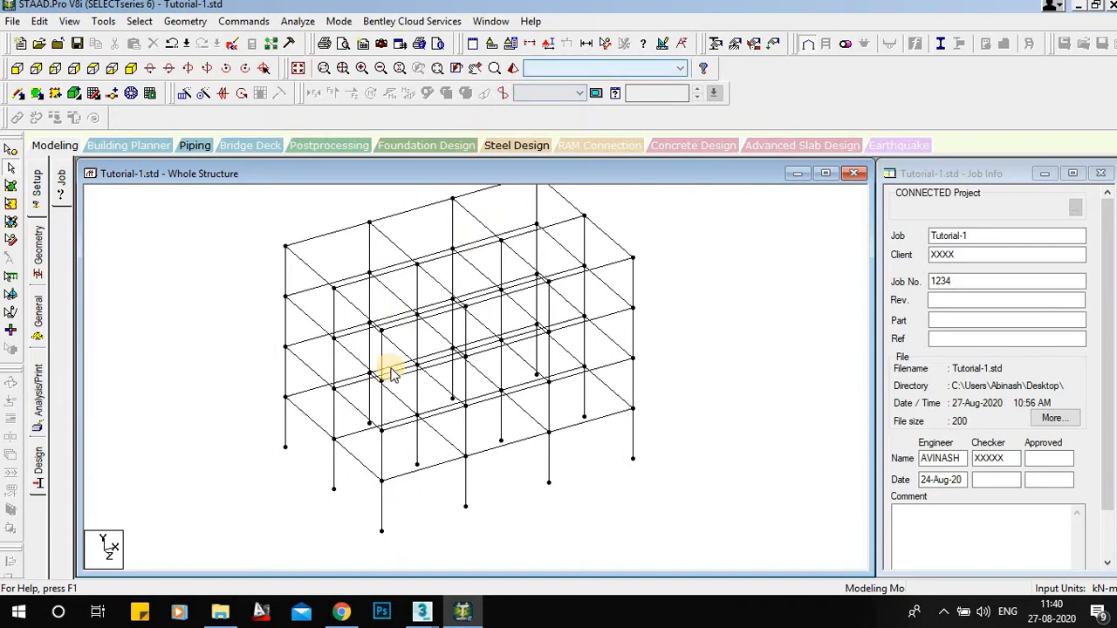
{"action": "middle_click_drag", "start_coordinate": [498, 425], "coordinate": [464, 451]}
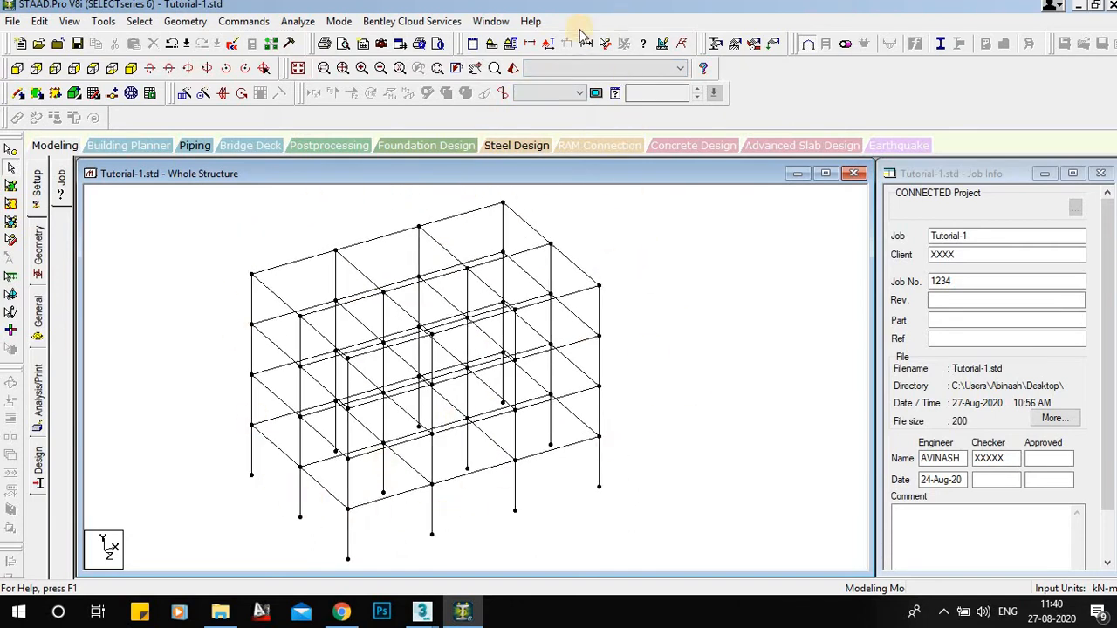
Measure the node-to-node distances of the three bays along the frame's front base
{"action": "left_click", "coordinate": [607, 48]}
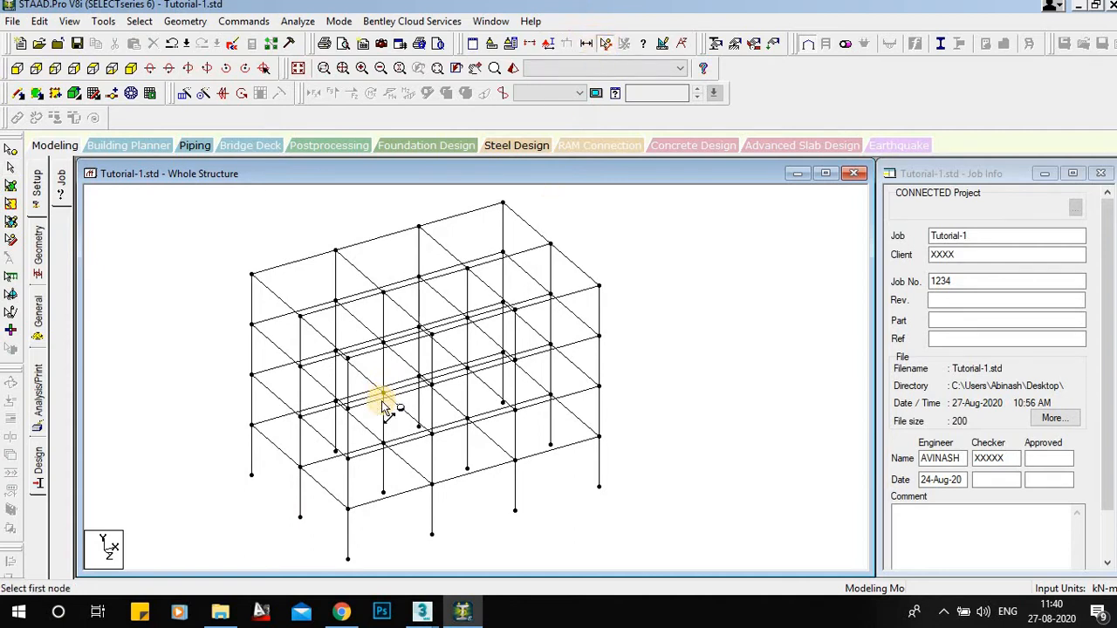
{"action": "scroll", "coordinate": [372, 468], "scroll_direction": "down", "scroll_amount": 3}
{"action": "left_click", "coordinate": [348, 510]}
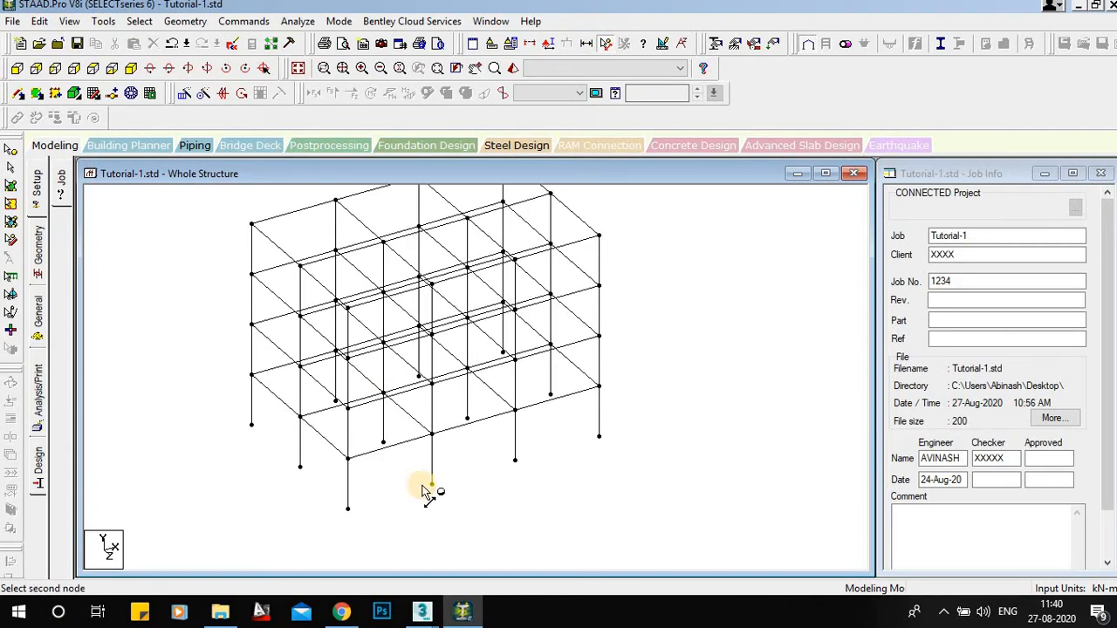
{"action": "left_click", "coordinate": [431, 485]}
{"action": "left_click", "coordinate": [515, 460]}
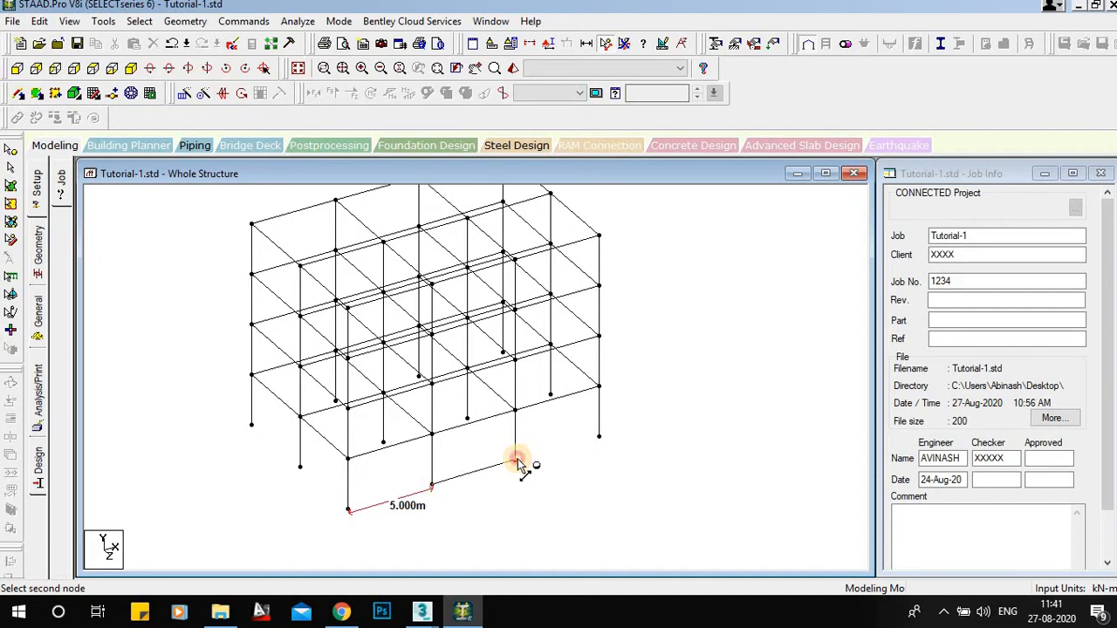
{"action": "left_click", "coordinate": [515, 460]}
{"action": "left_click", "coordinate": [600, 437]}
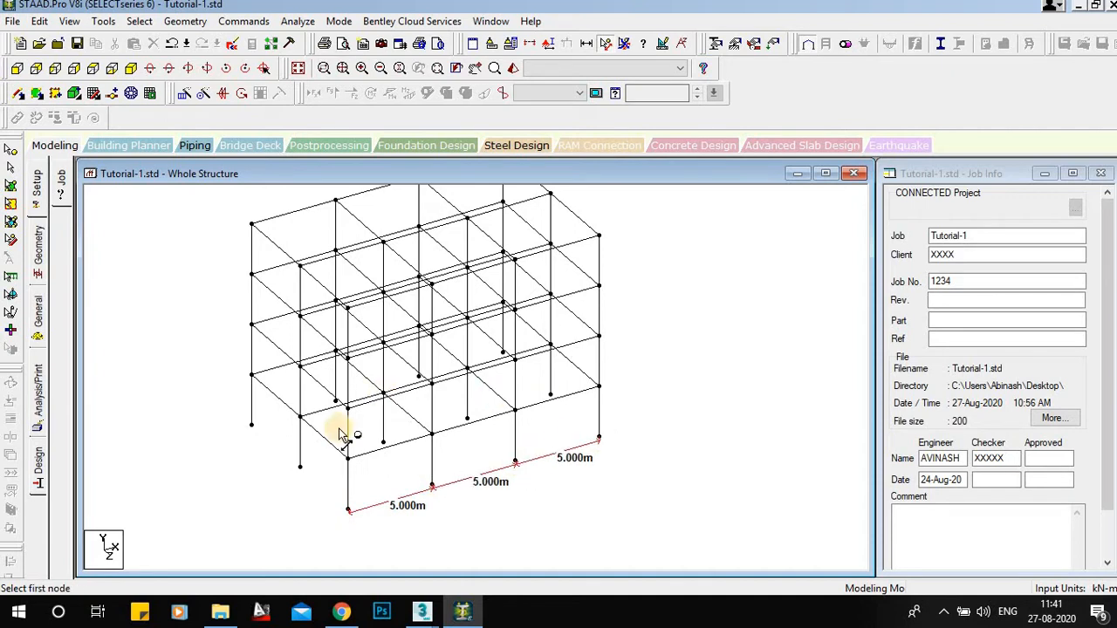
Measure the node-to-node distances of the two bays across the frame's width at base level
{"action": "left_click", "coordinate": [349, 510]}
{"action": "left_click", "coordinate": [299, 469]}
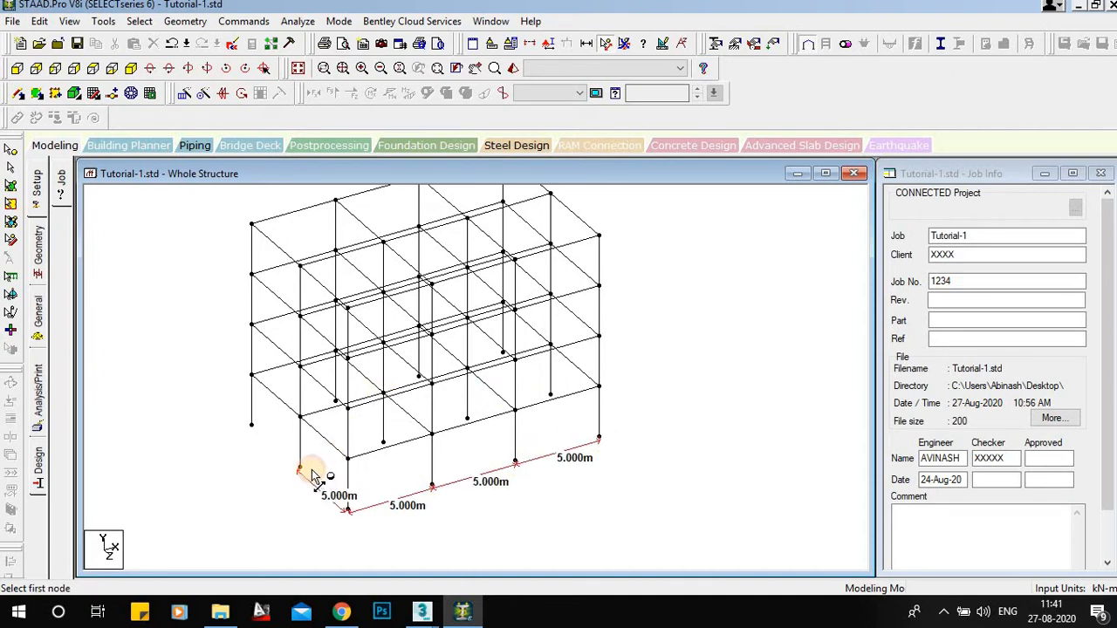
{"action": "left_click", "coordinate": [251, 425]}
{"action": "left_click", "coordinate": [251, 425]}
Measure the node-to-node height of each of the four storeys along the rear corner column
{"action": "middle_click_drag", "start_coordinate": [386, 423], "coordinate": [392, 494]}
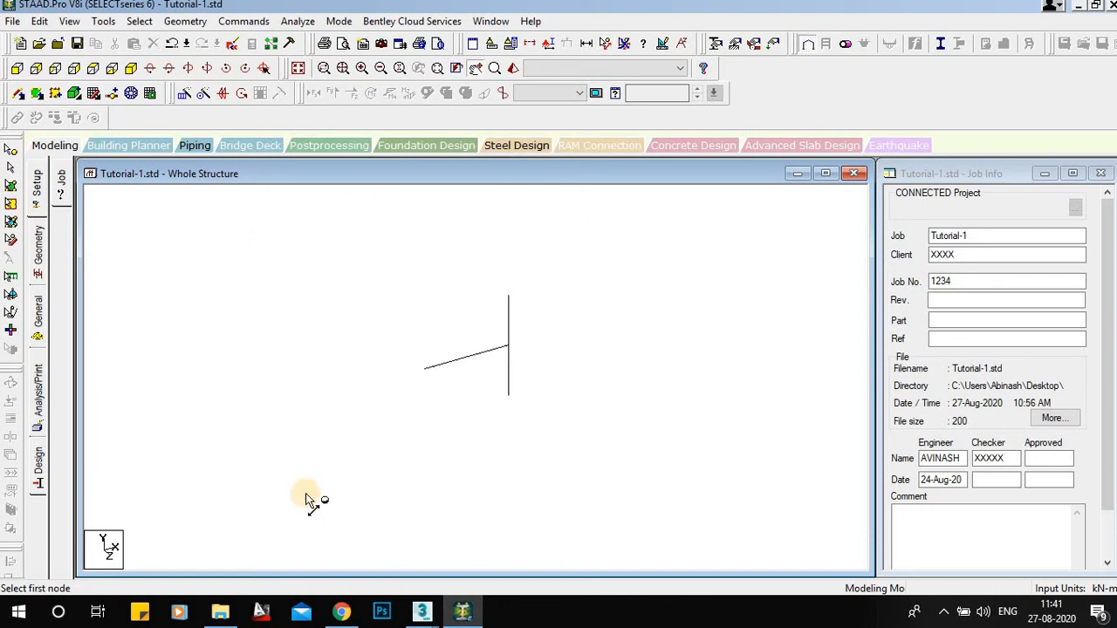
{"action": "left_click", "coordinate": [257, 496]}
{"action": "left_click", "coordinate": [259, 448]}
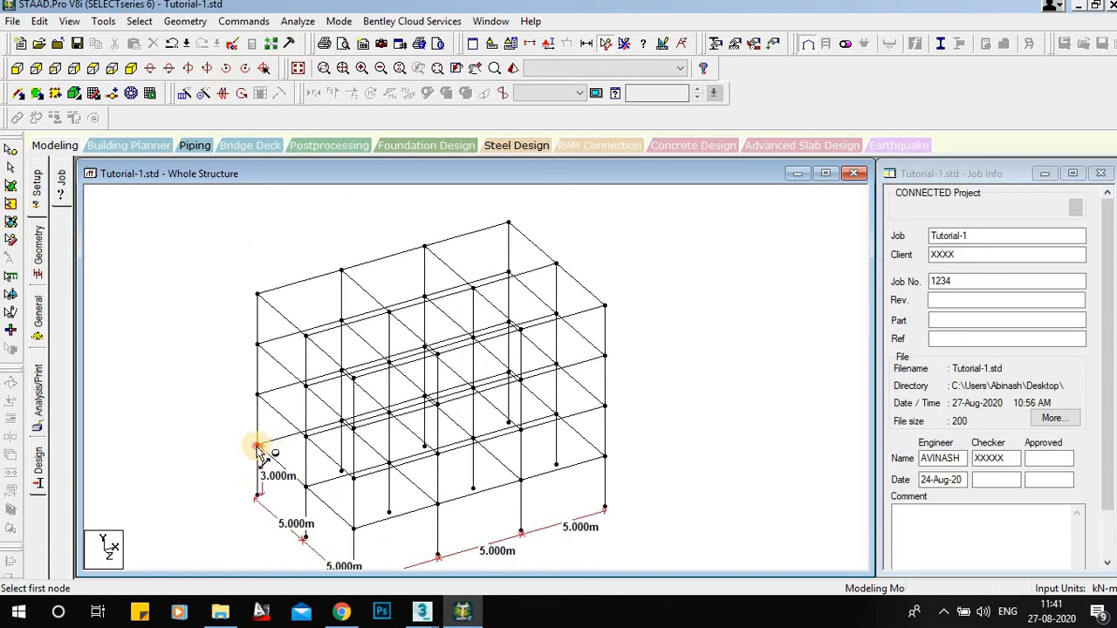
{"action": "left_click", "coordinate": [258, 446]}
{"action": "left_click", "coordinate": [260, 396]}
{"action": "left_click", "coordinate": [259, 395]}
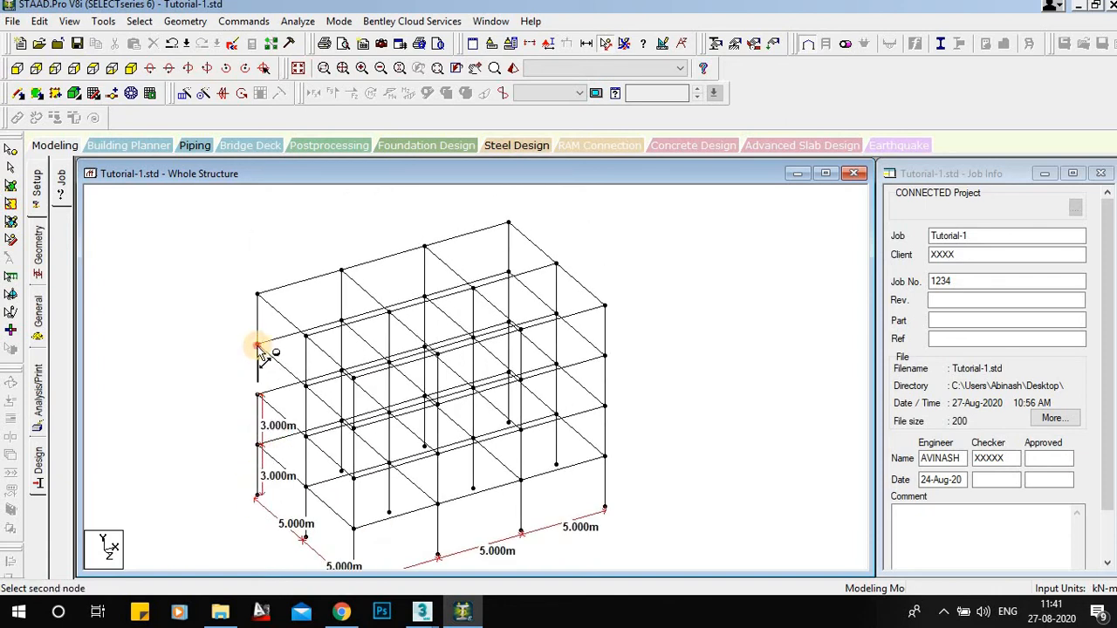
{"action": "left_click", "coordinate": [259, 345]}
{"action": "left_click", "coordinate": [258, 294]}
{"action": "left_click", "coordinate": [258, 345]}
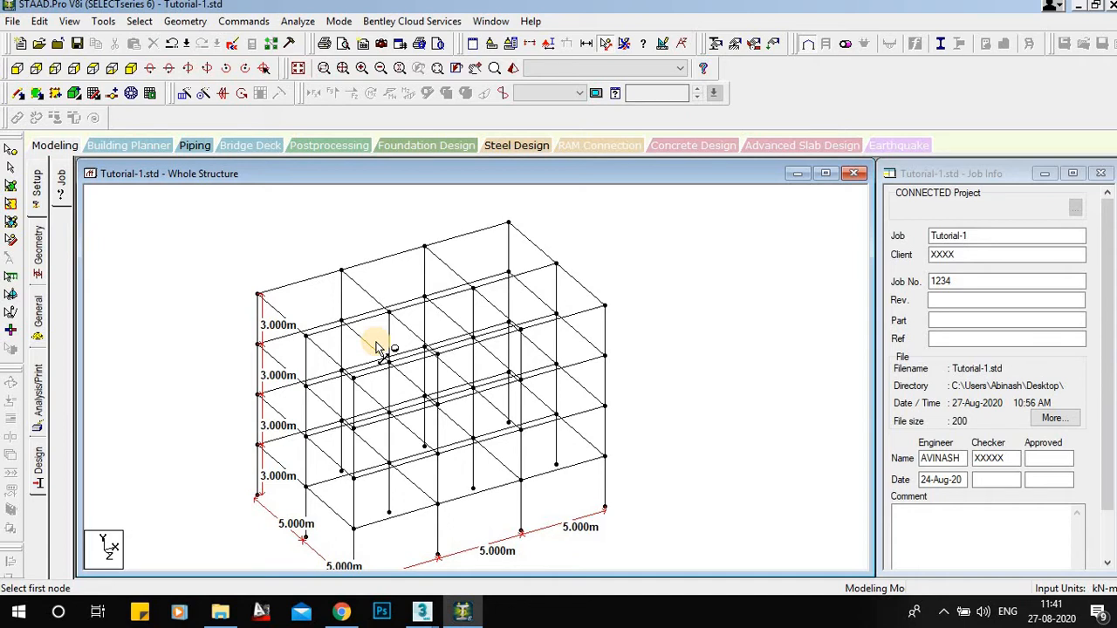
Clear all the bay and storey distance dimensions from the structure
{"action": "left_click", "coordinate": [624, 49]}
{"action": "middle_click_drag", "start_coordinate": [426, 377], "coordinate": [414, 335]}
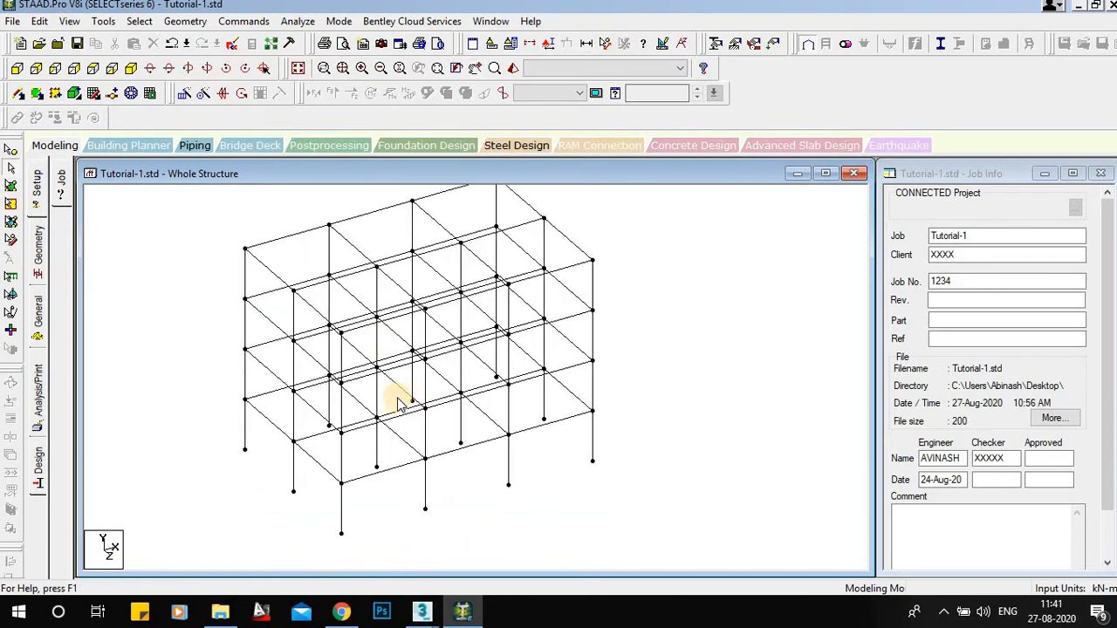
{"action": "scroll", "coordinate": [387, 370], "scroll_direction": "up", "scroll_amount": 1}
{"action": "scroll", "coordinate": [385, 367], "scroll_direction": "down", "scroll_amount": 1}
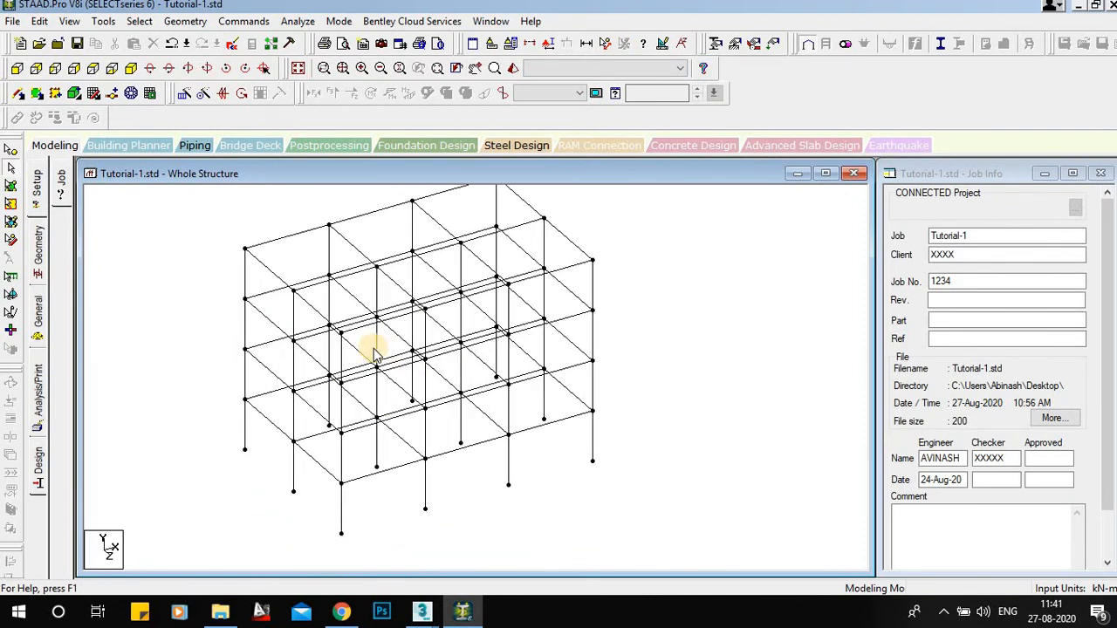
Review the front corner base column's geometry data, and examine the frame in front view and isometric view
{"action": "left_click", "coordinate": [344, 537]}
{"action": "double_click", "coordinate": [344, 539]}
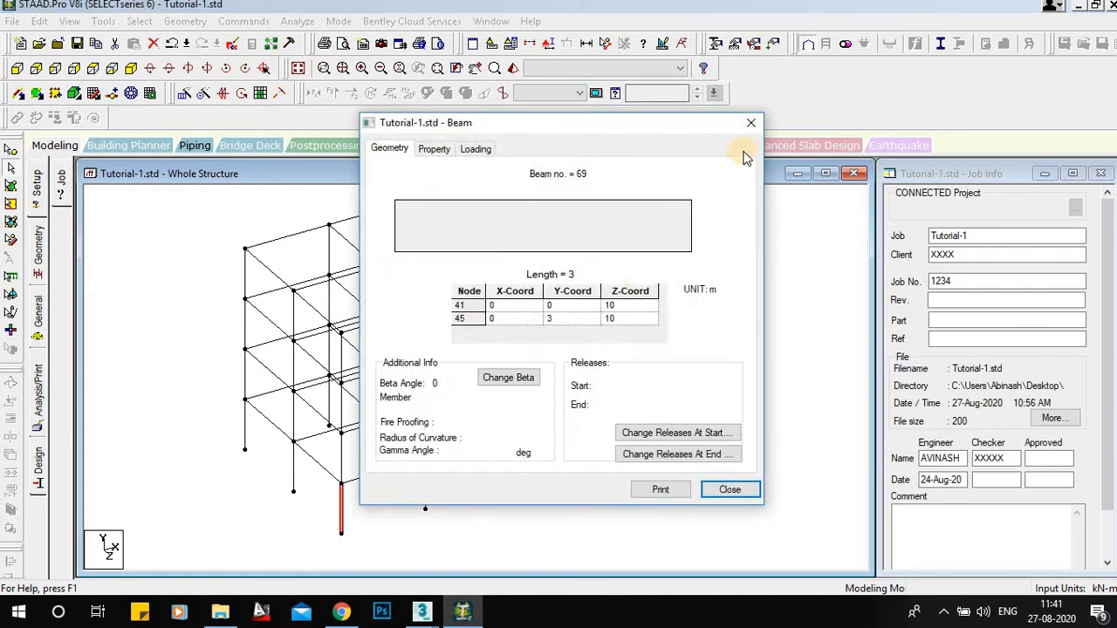
{"action": "left_click", "coordinate": [16, 68]}
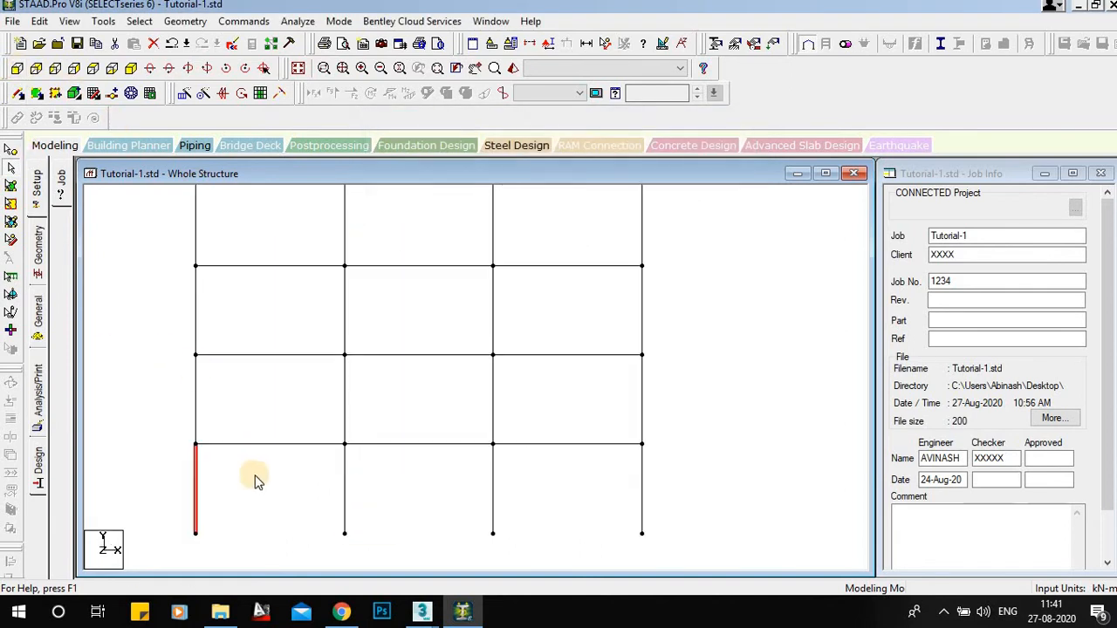
{"action": "middle_click_drag", "start_coordinate": [254, 474], "coordinate": [253, 413]}
{"action": "left_click", "coordinate": [242, 463]}
{"action": "left_click_drag", "start_coordinate": [668, 460], "coordinate": [154, 516]}
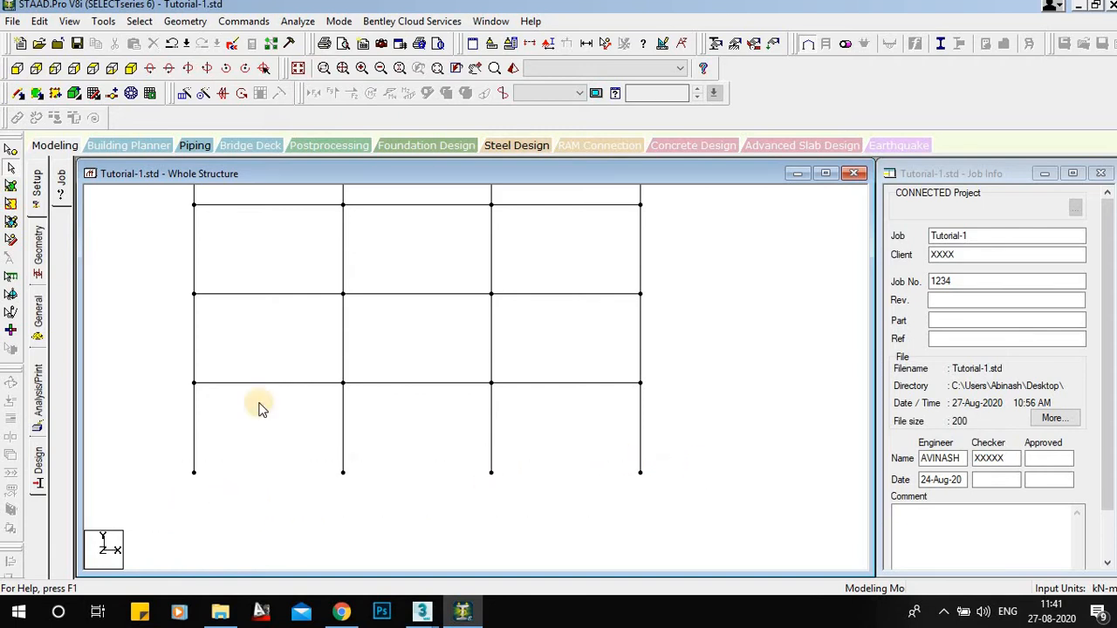
{"action": "left_click", "coordinate": [131, 68]}
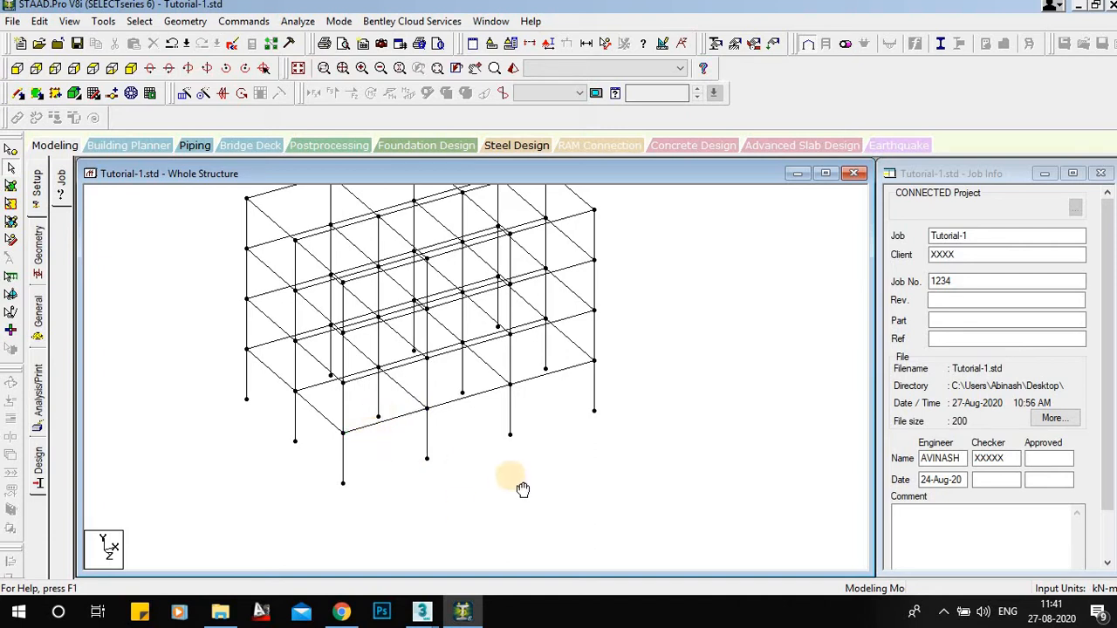
{"action": "middle_click_drag", "start_coordinate": [524, 486], "coordinate": [532, 567]}
{"action": "middle_click_drag", "start_coordinate": [657, 454], "coordinate": [666, 436]}
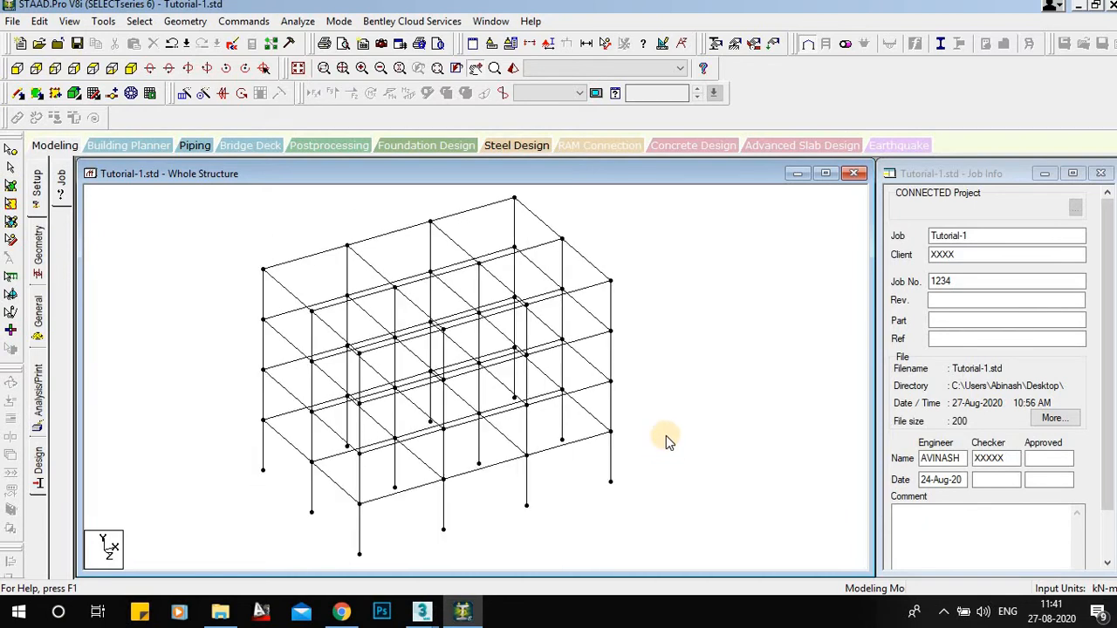
Delete all beams of the frame together with the nodes left without an attached structural element
{"action": "key", "text": "ctrl+a"}
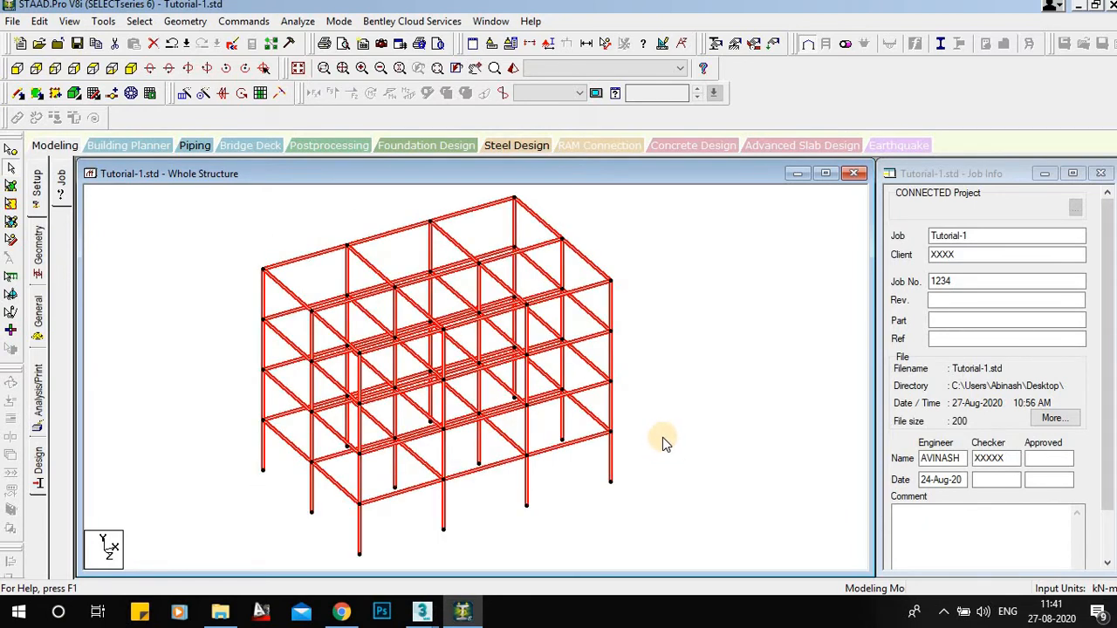
{"action": "key", "text": "Delete"}
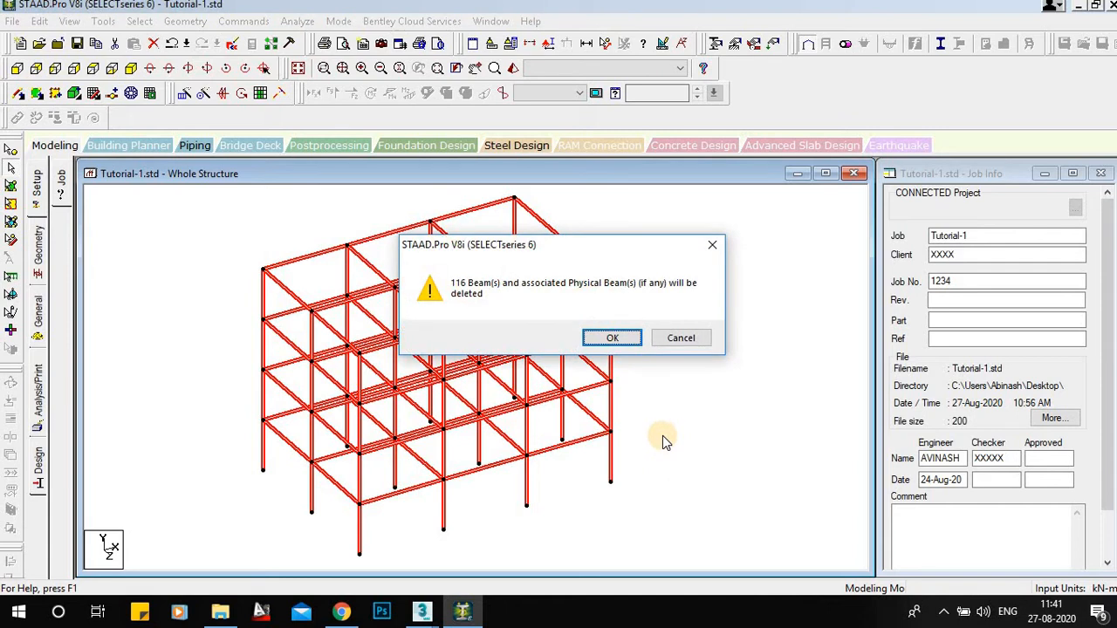
{"action": "key", "text": "Return"}
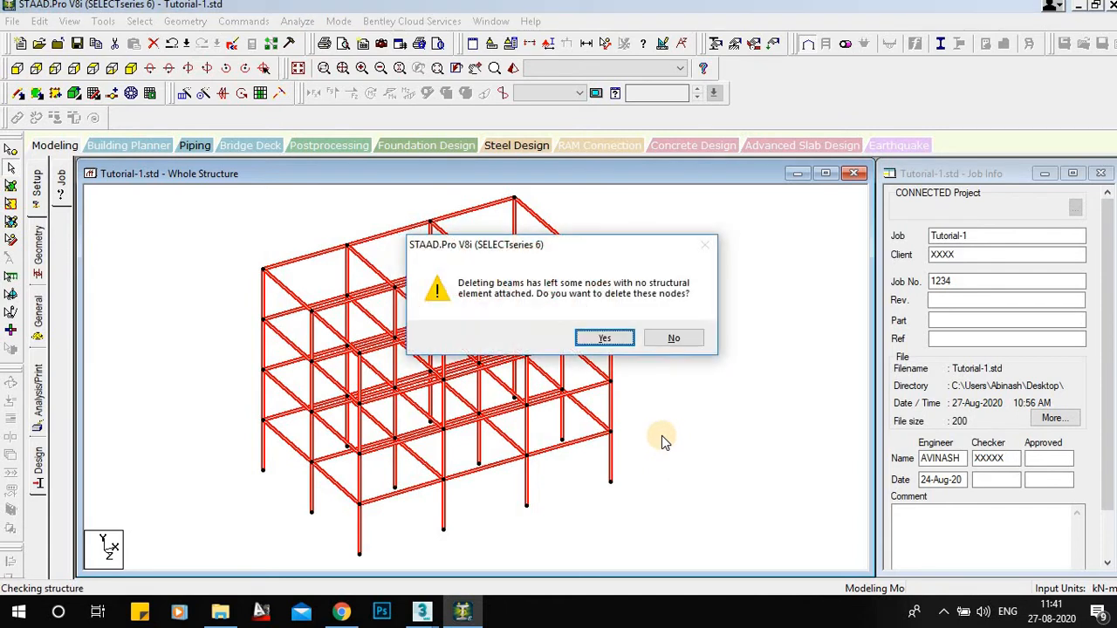
{"action": "key", "text": "Return"}
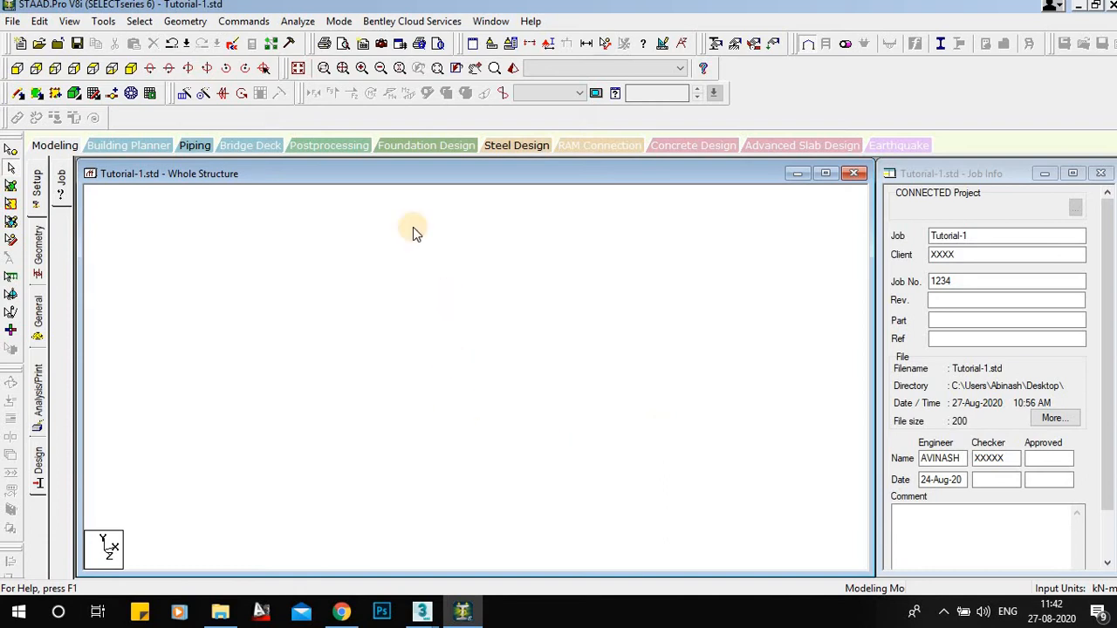
Run the Structure Wizard again and open the parameters of the Grid Frame prototype under Frame Models
{"action": "left_click", "coordinate": [185, 21]}
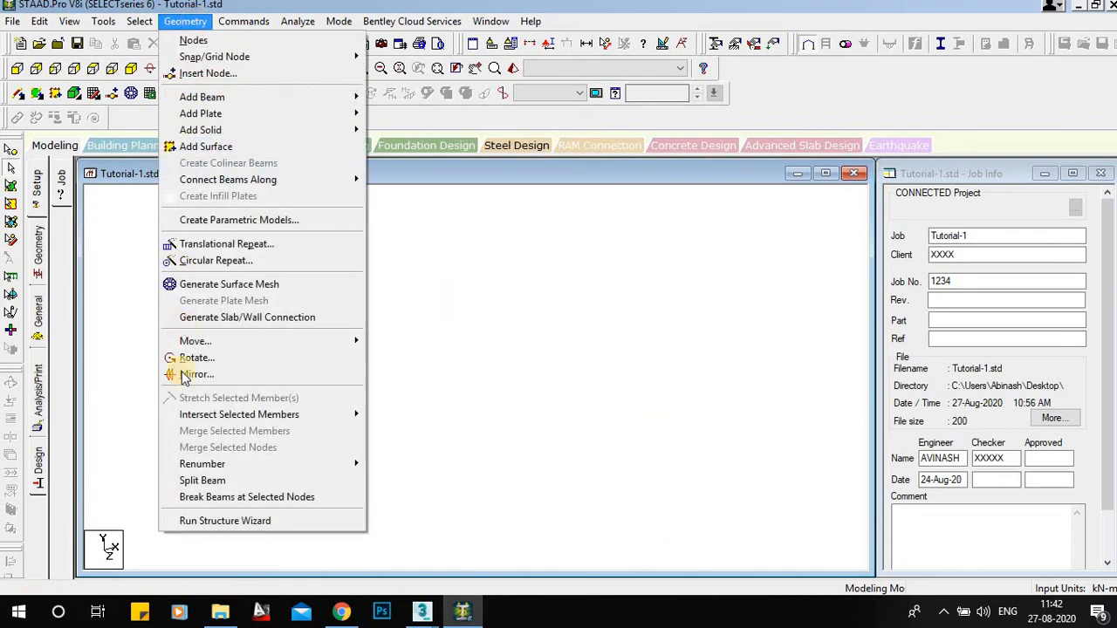
{"action": "left_click", "coordinate": [226, 521]}
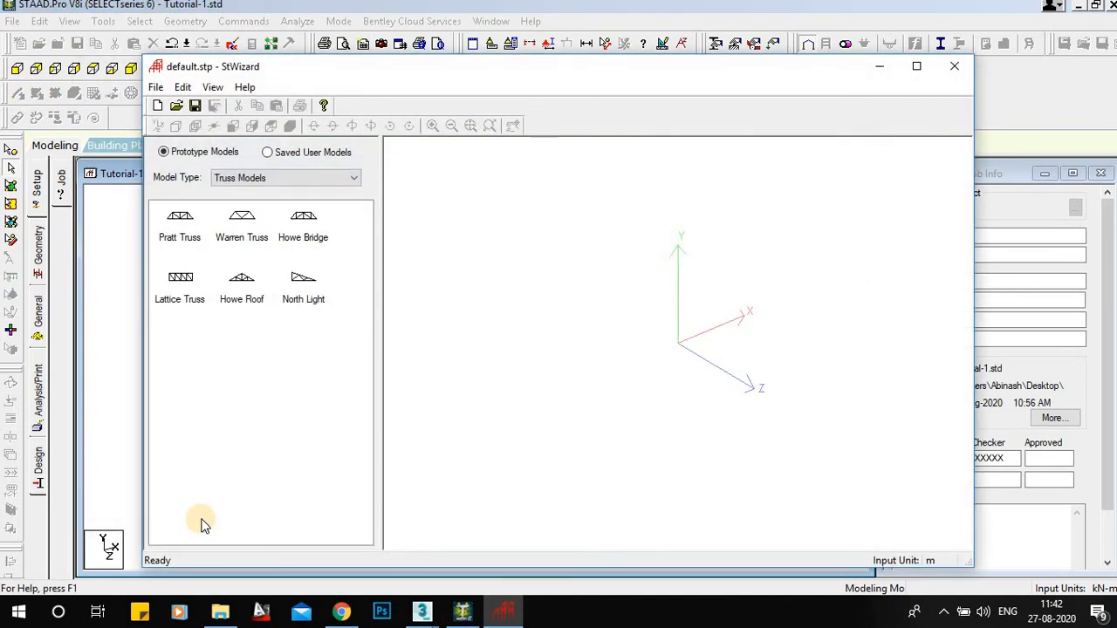
{"action": "left_click", "coordinate": [322, 182]}
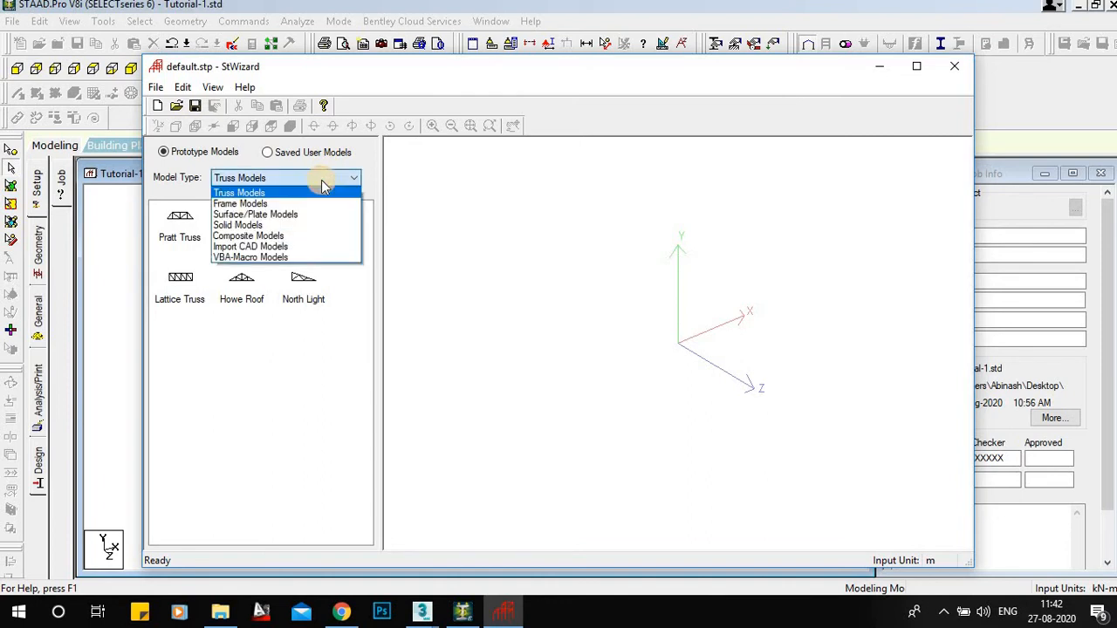
{"action": "left_click", "coordinate": [279, 205]}
{"action": "left_click", "coordinate": [296, 220]}
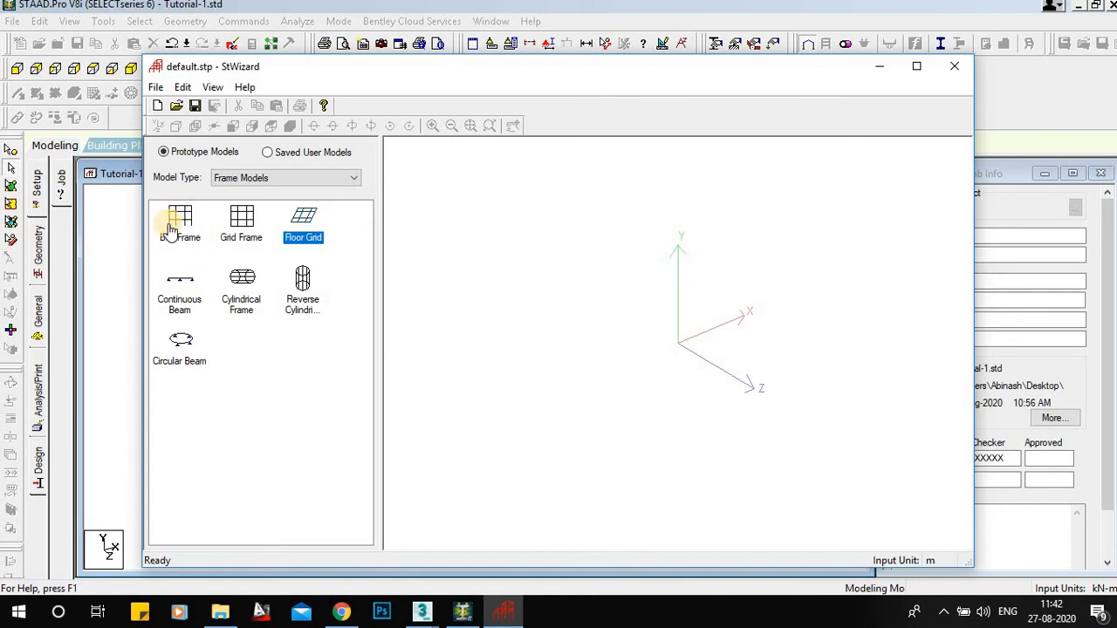
{"action": "left_click", "coordinate": [171, 230]}
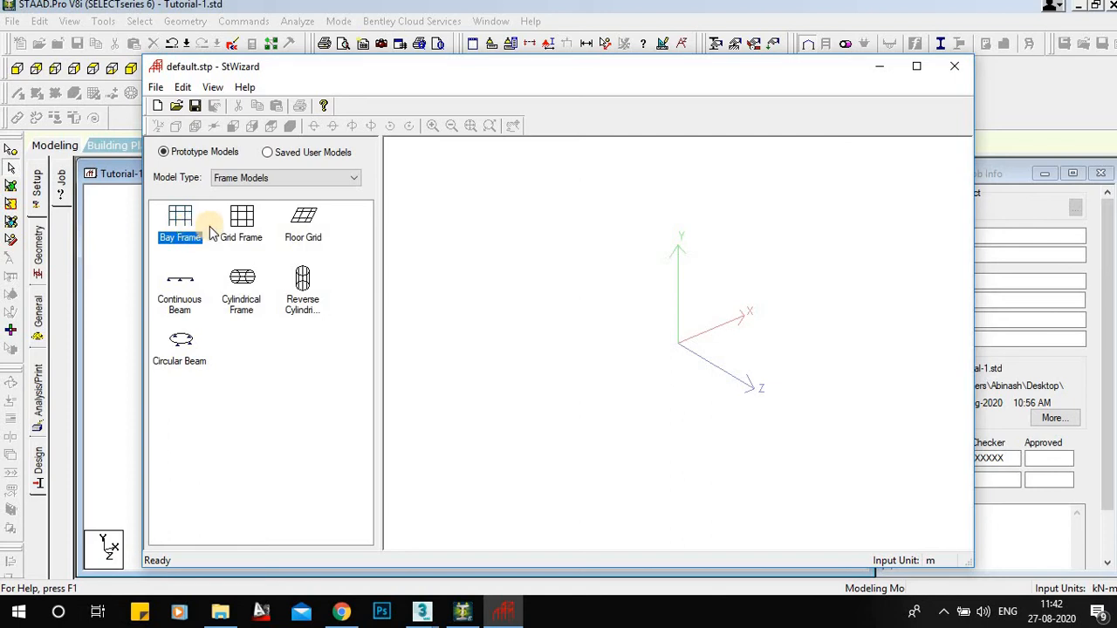
{"action": "left_click", "coordinate": [235, 242]}
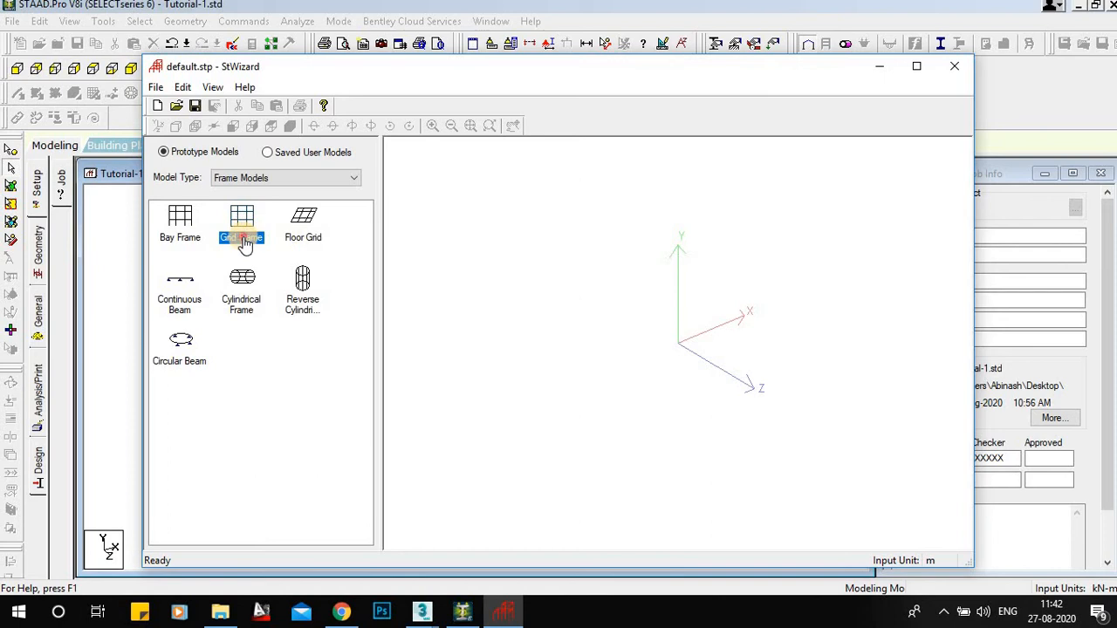
{"action": "double_click", "coordinate": [246, 244]}
Set the grid frame's length to 15 m, height to 12 m and width to 10 m
{"action": "left_click_drag", "start_coordinate": [457, 287], "coordinate": [401, 297]}
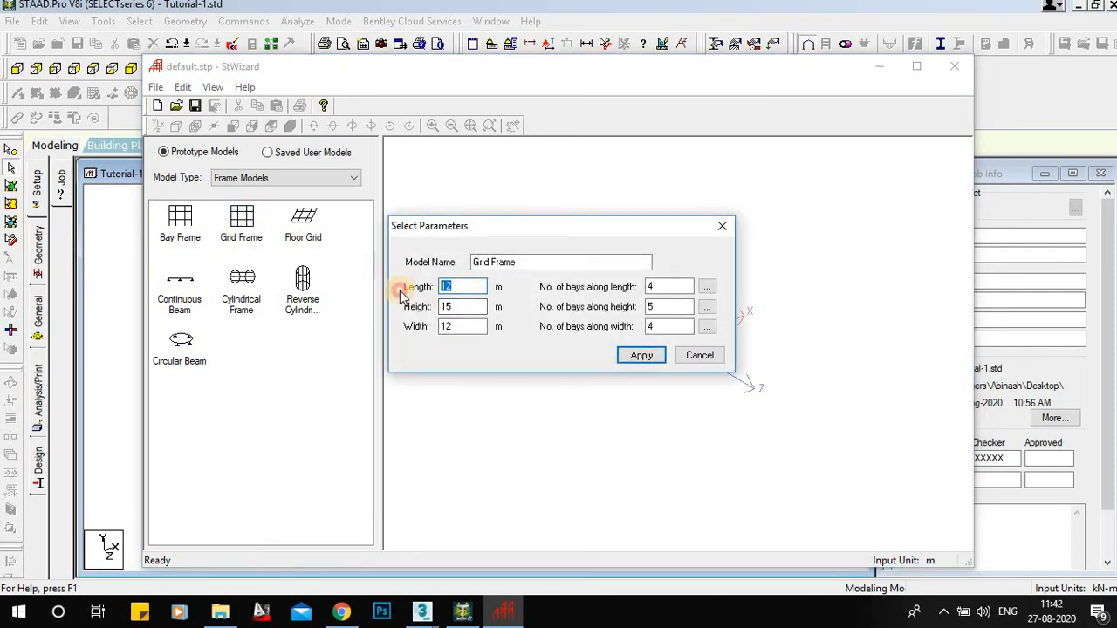
{"action": "type", "text": "15"}
{"action": "double_click", "coordinate": [463, 306]}
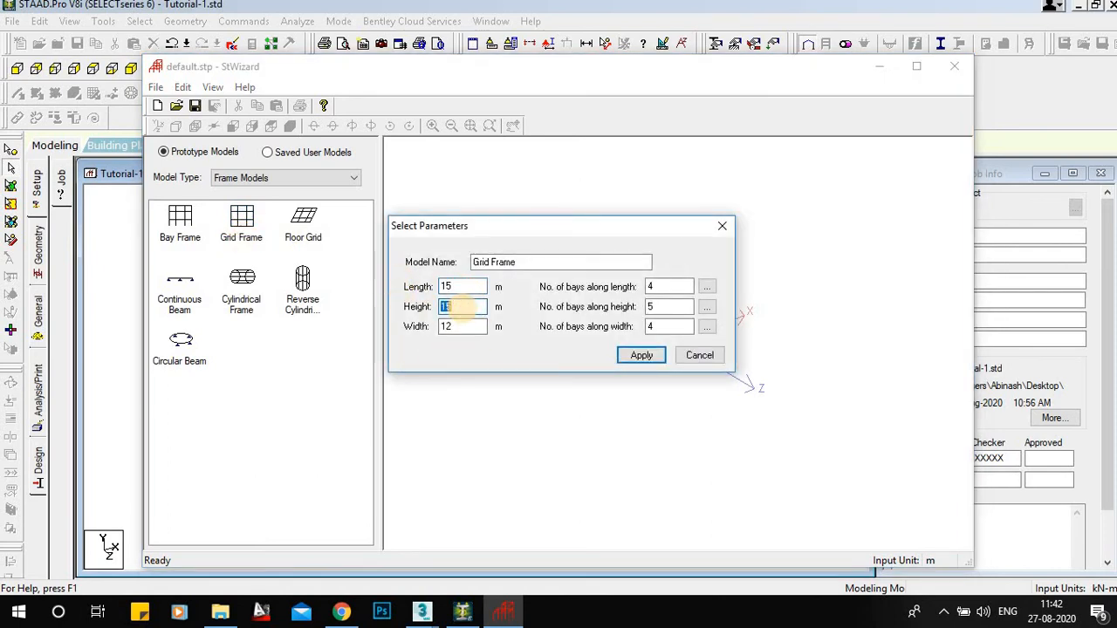
{"action": "type", "text": "12"}
{"action": "double_click", "coordinate": [463, 327]}
{"action": "type", "text": "10"}
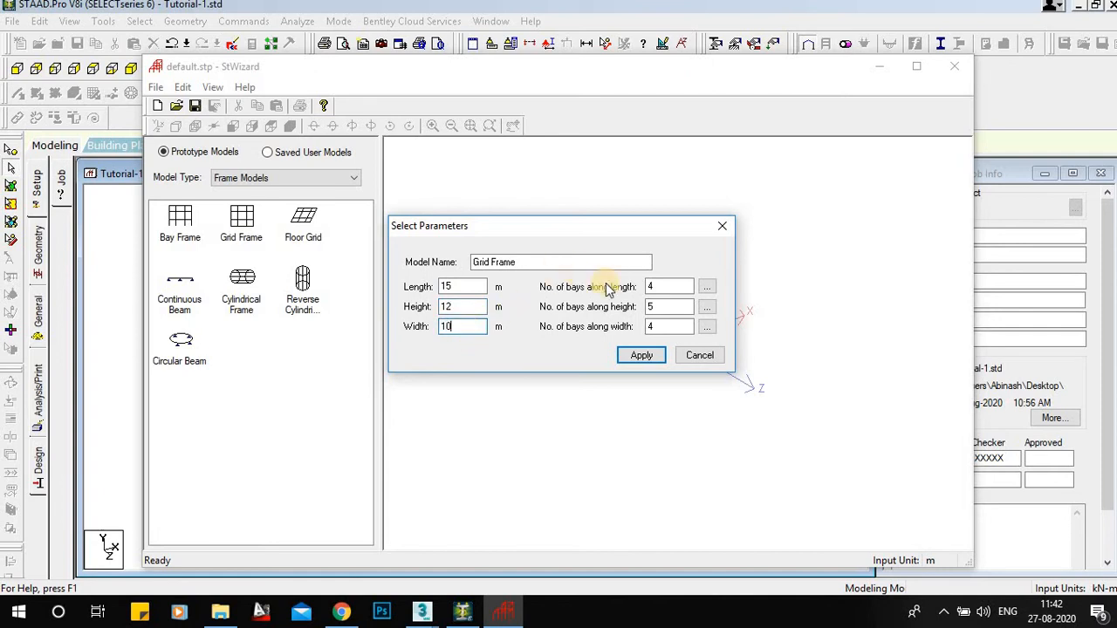
Set 3 bays along the length, 4 along the height and 2 along the width, and apply the grid frame parameters
{"action": "double_click", "coordinate": [657, 286]}
{"action": "type", "text": "5"}
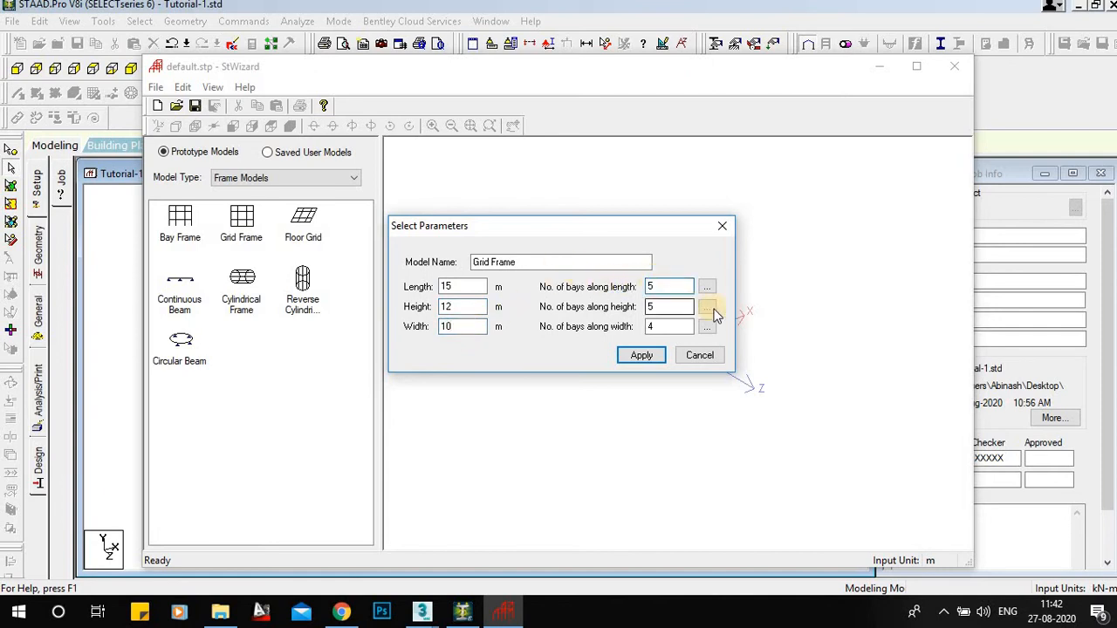
{"action": "double_click", "coordinate": [673, 288]}
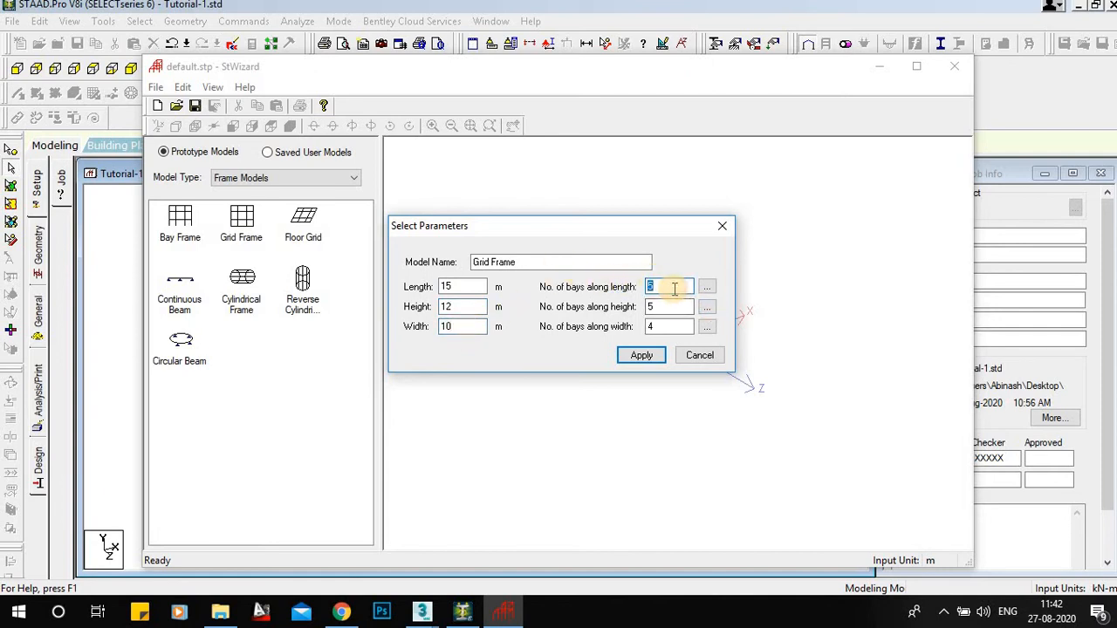
{"action": "type", "text": "3"}
{"action": "double_click", "coordinate": [676, 309]}
{"action": "type", "text": "4"}
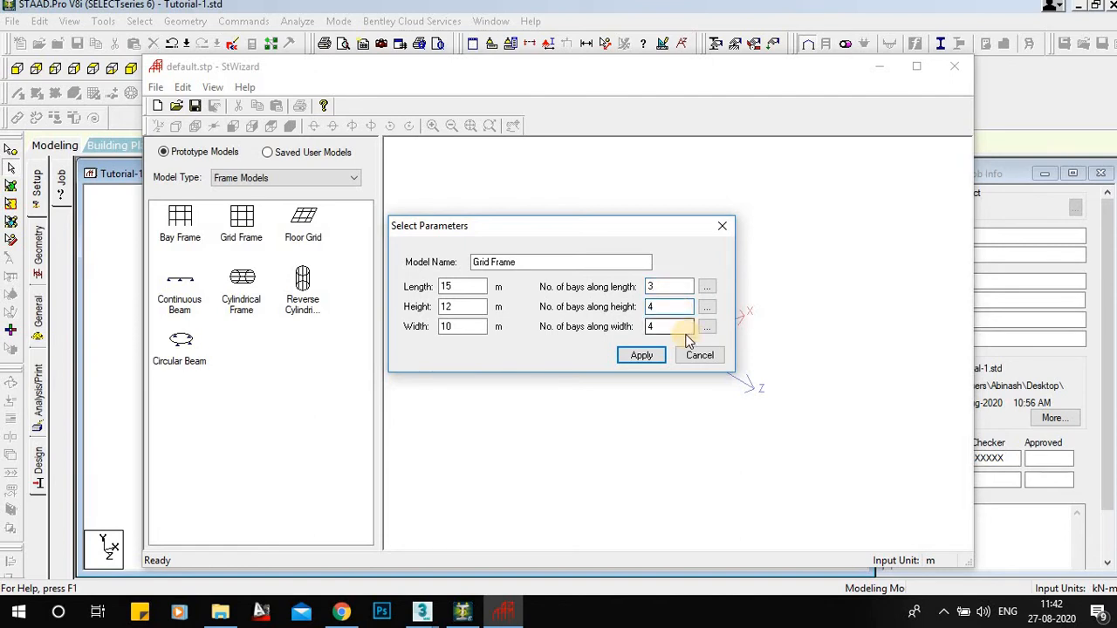
{"action": "double_click", "coordinate": [682, 328]}
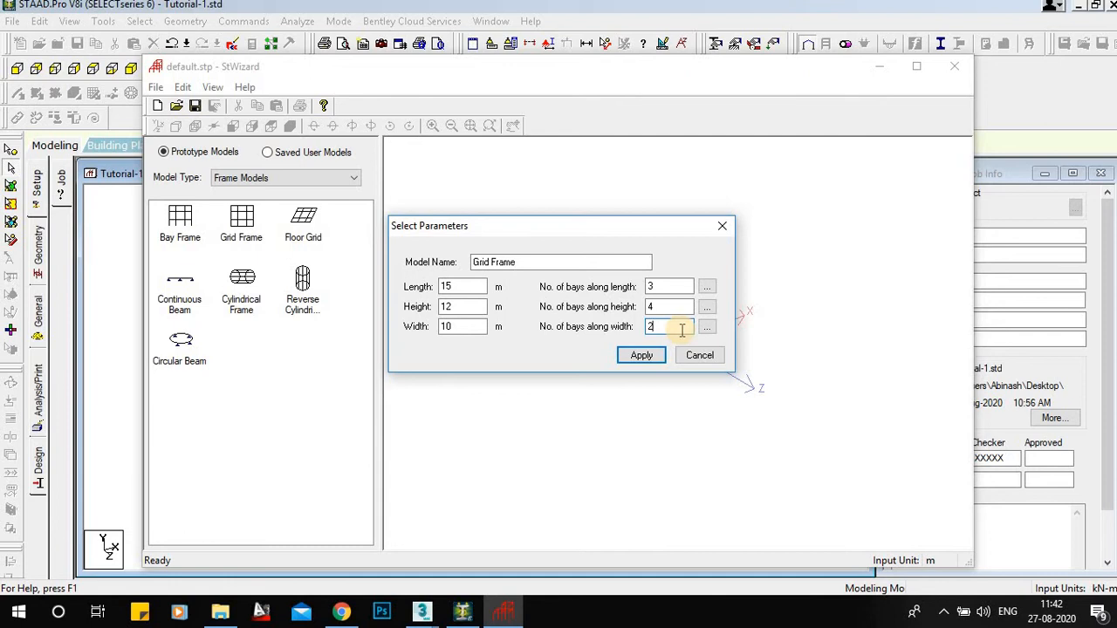
{"action": "left_click", "coordinate": [643, 352]}
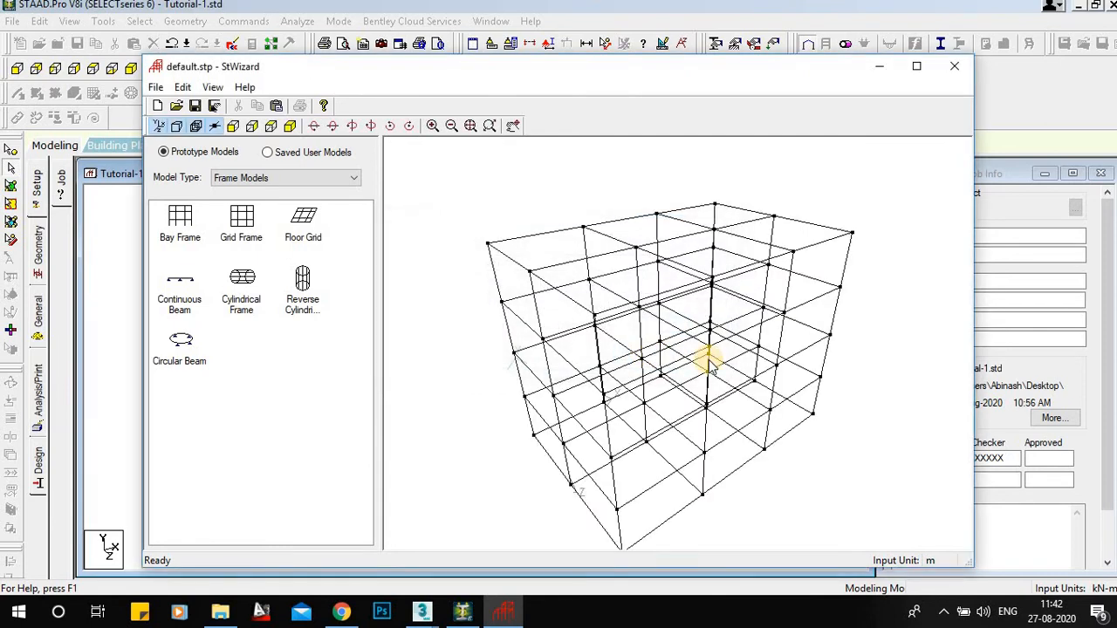
Transfer the grid frame to the STAAD model and paste it with X, Y and Z offsets of 0 m
{"action": "left_click", "coordinate": [955, 66]}
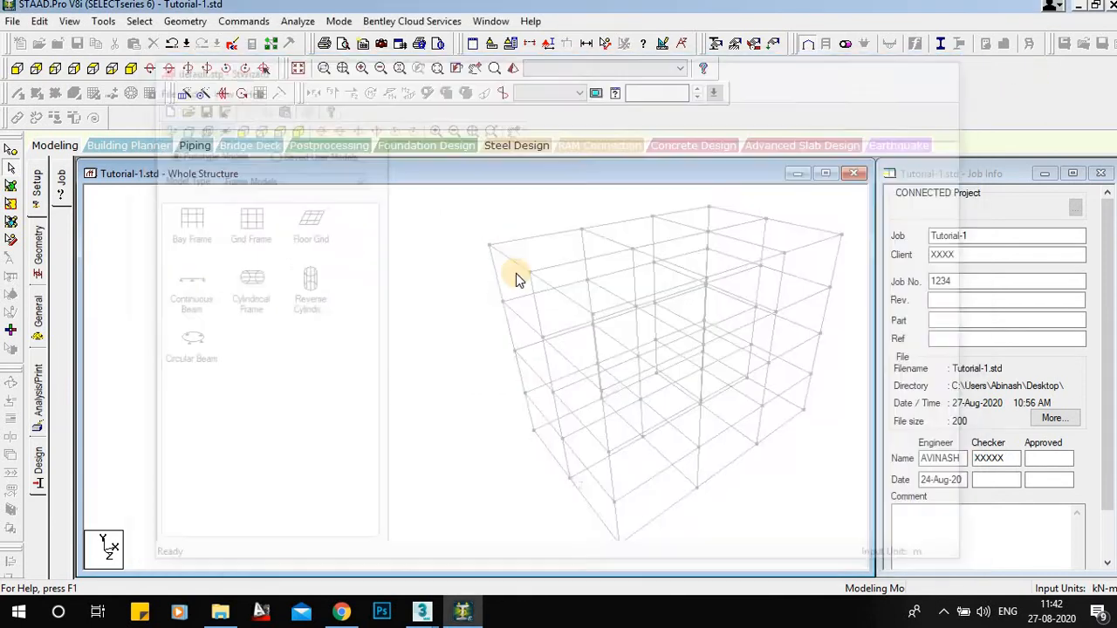
{"action": "left_click", "coordinate": [598, 336]}
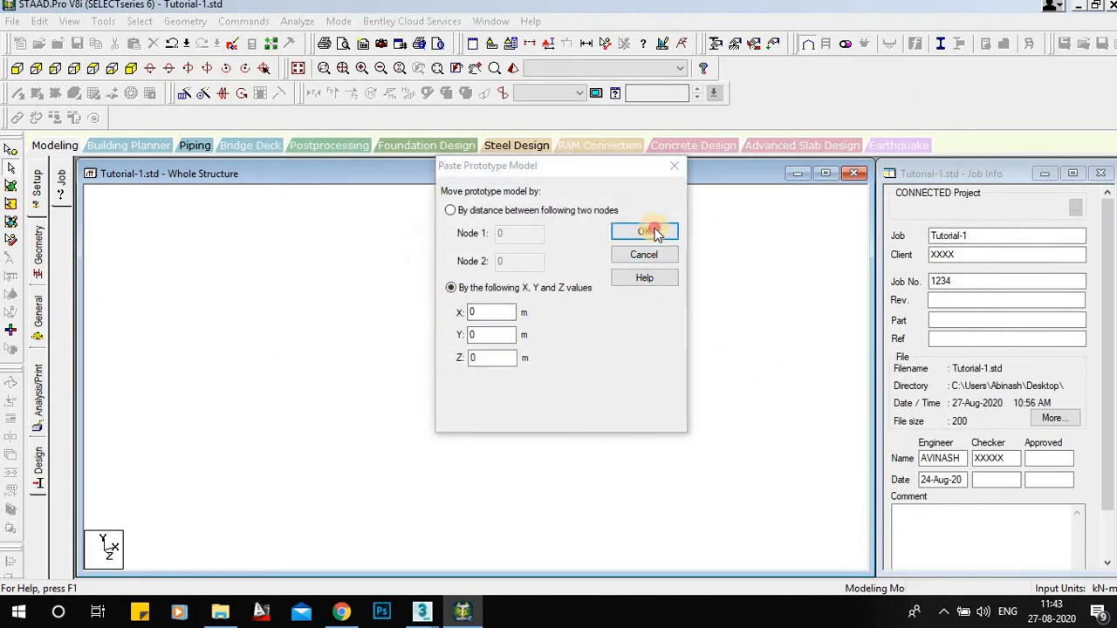
{"action": "left_click", "coordinate": [645, 232]}
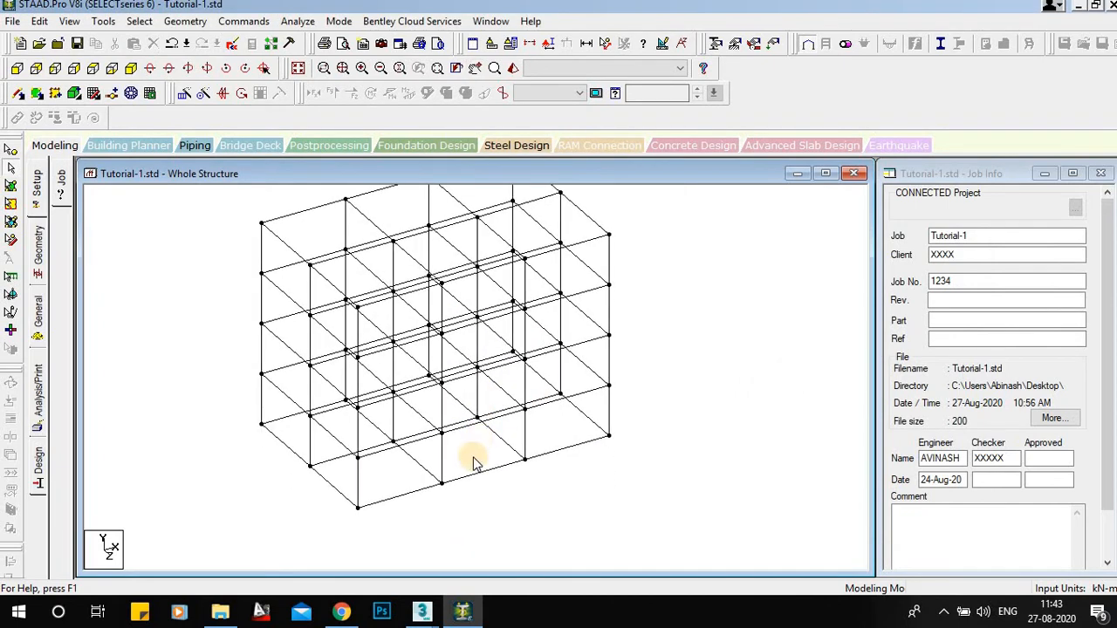
Examine the base-level beams along the front length and the side width of the pasted grid frame
{"action": "scroll", "coordinate": [474, 456], "scroll_direction": "up", "scroll_amount": 3}
{"action": "scroll", "coordinate": [467, 471], "scroll_direction": "down", "scroll_amount": 3}
{"action": "mouse_move", "coordinate": [453, 522]}
{"action": "middle_mouse_down"}
{"action": "mouse_move", "coordinate": [465, 521]}
{"action": "mouse_move", "coordinate": [455, 510]}
{"action": "middle_mouse_up"}
{"action": "scroll", "coordinate": [423, 506], "scroll_direction": "up", "scroll_amount": 4}
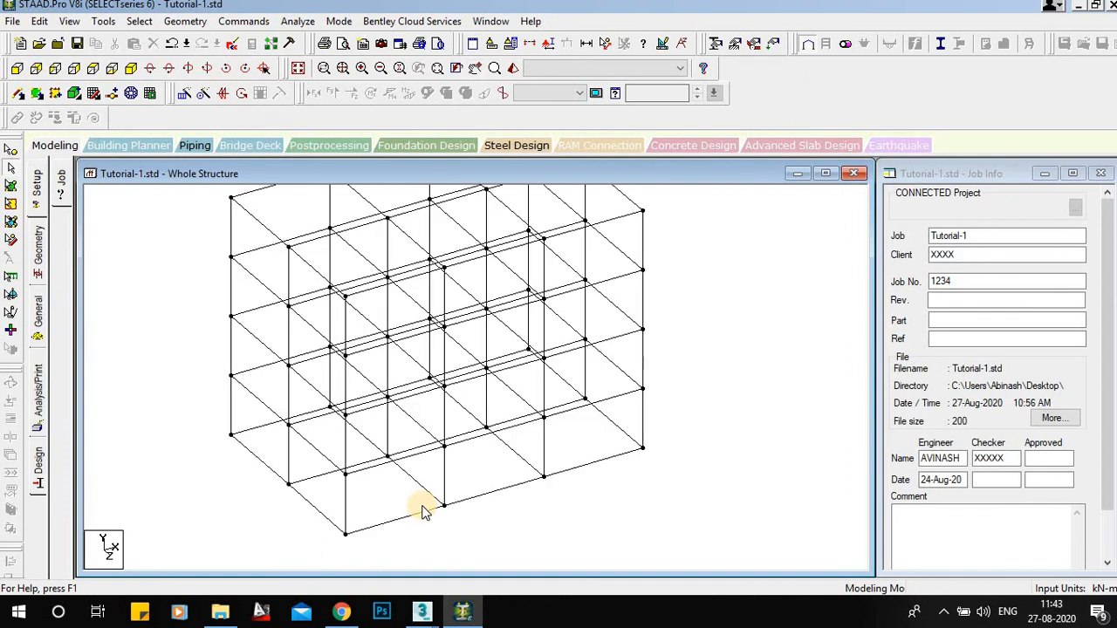
{"action": "left_click", "coordinate": [410, 528]}
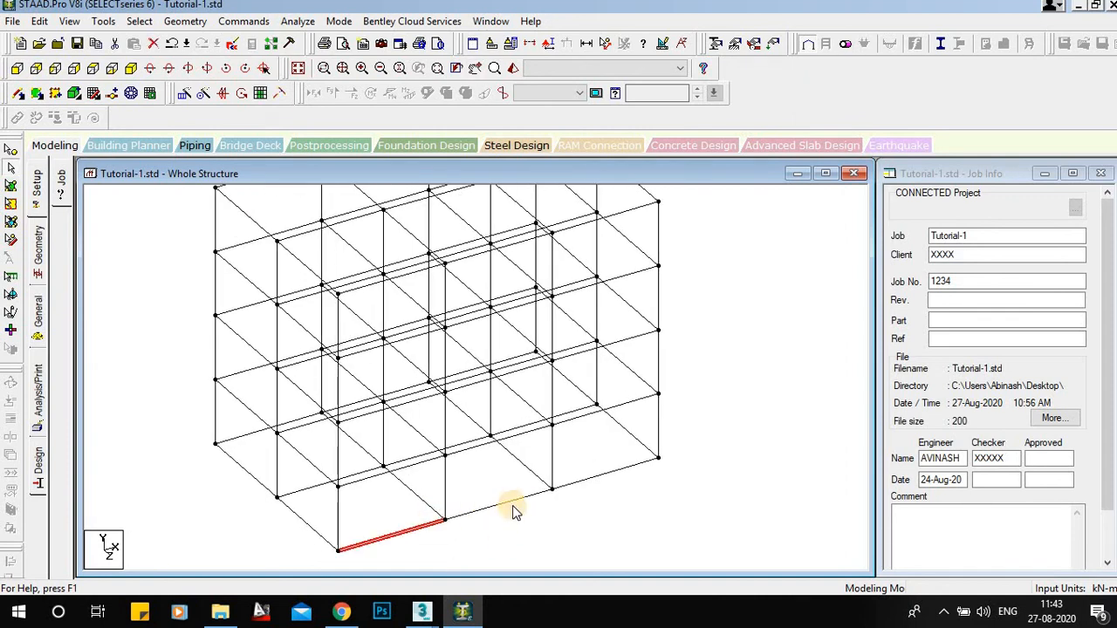
{"action": "left_click", "coordinate": [522, 498]}
{"action": "left_click", "coordinate": [613, 468]}
{"action": "left_click", "coordinate": [627, 434]}
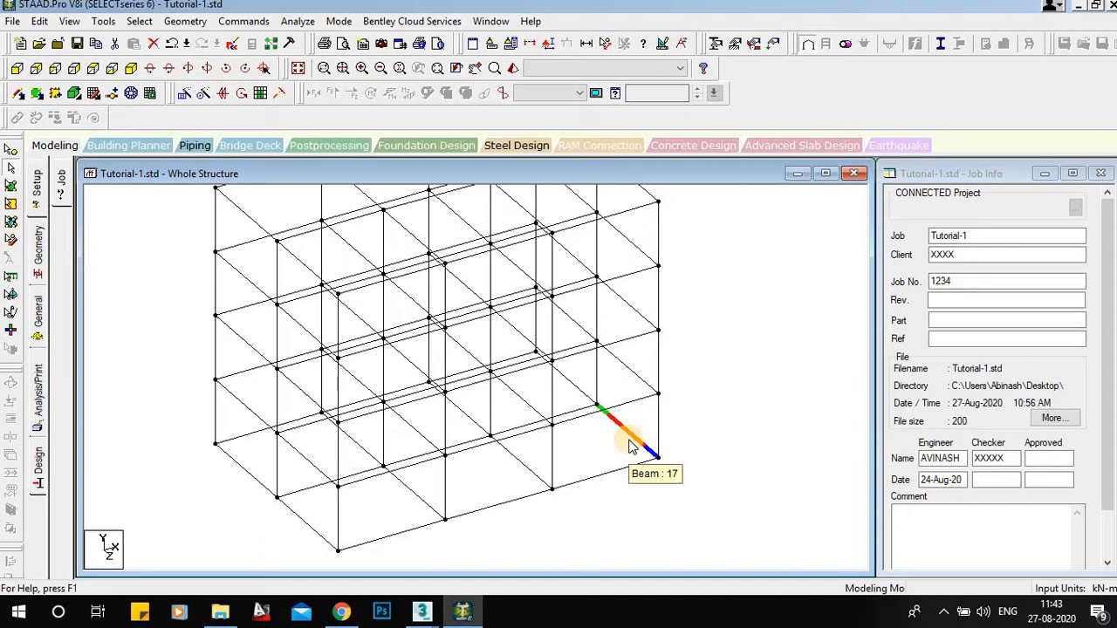
{"action": "left_click", "coordinate": [631, 443]}
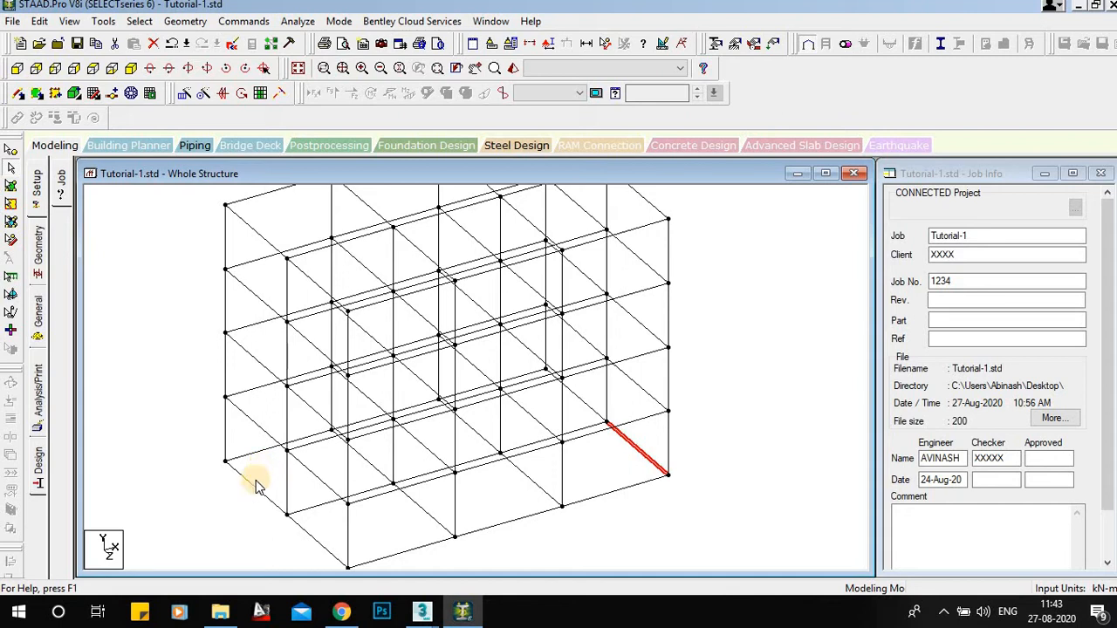
{"action": "left_click", "coordinate": [229, 504]}
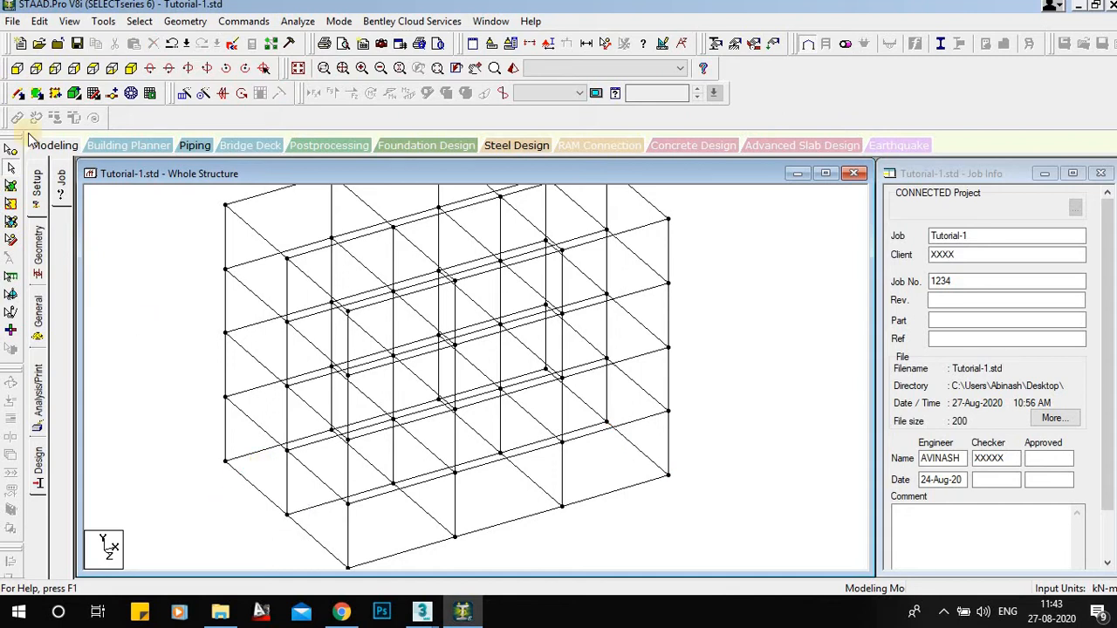
Review the coordinates of the node at the frame's back corner on the base level
{"action": "left_click", "coordinate": [10, 152]}
{"action": "scroll", "coordinate": [165, 379], "scroll_direction": "down", "scroll_amount": 1}
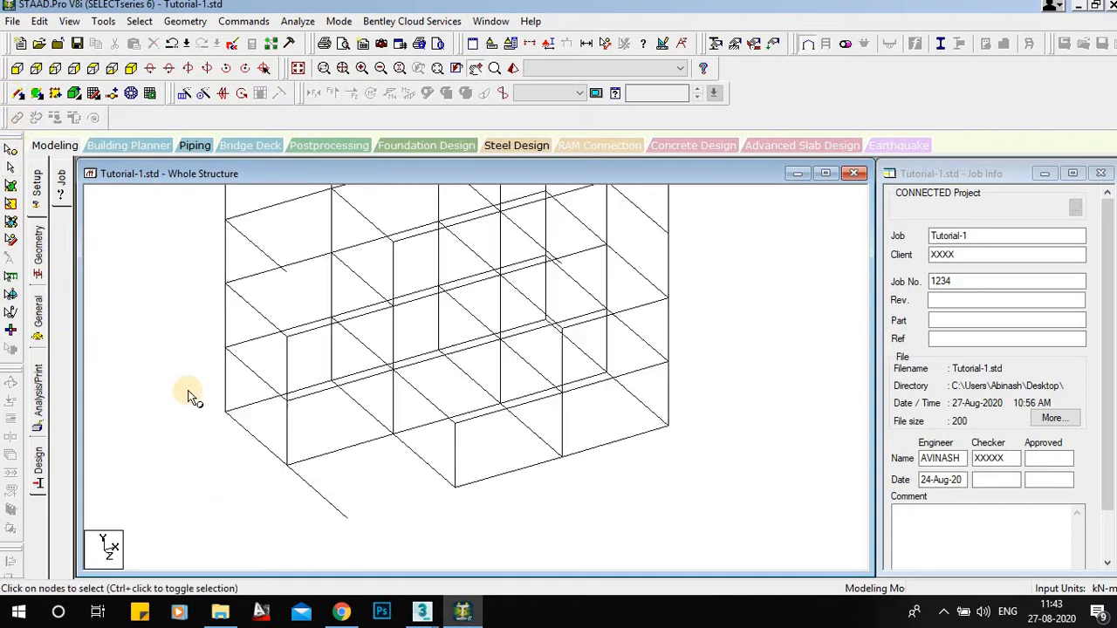
{"action": "left_click", "coordinate": [226, 409]}
{"action": "left_click", "coordinate": [225, 409]}
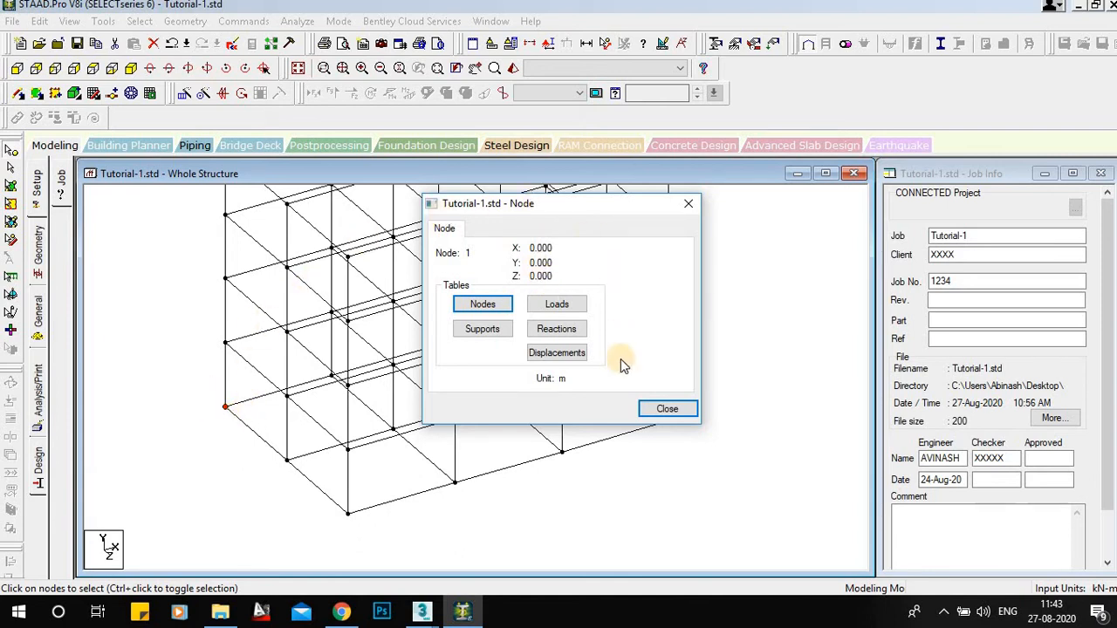
{"action": "left_click", "coordinate": [660, 408]}
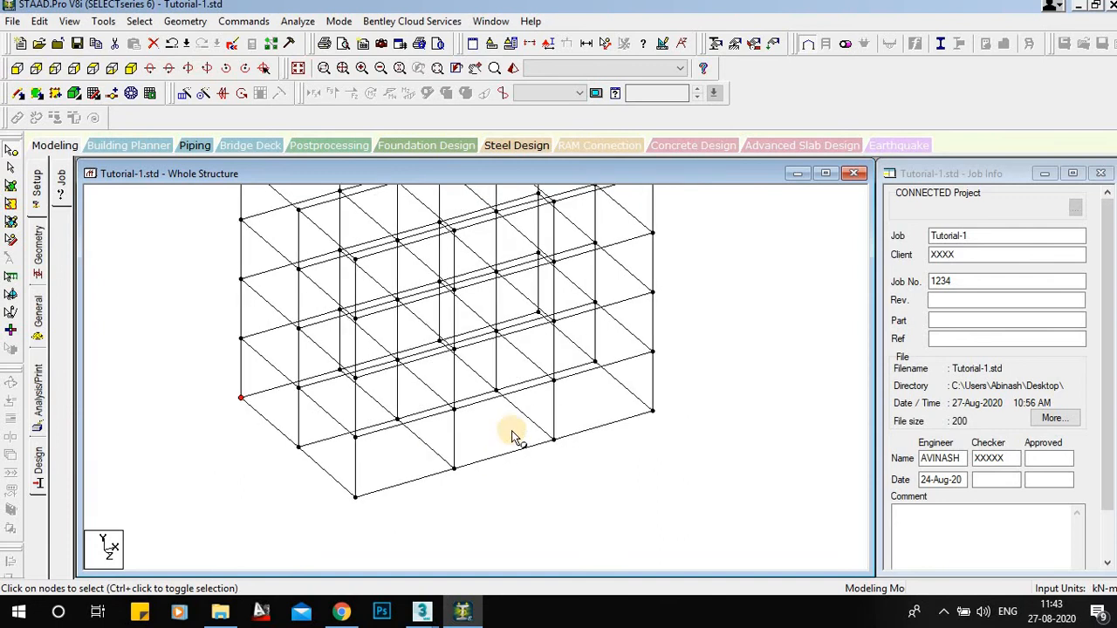
Delete all beams of the grid frame together with the nodes left without an attached structural element
{"action": "scroll", "coordinate": [513, 436], "scroll_direction": "down", "scroll_amount": 4}
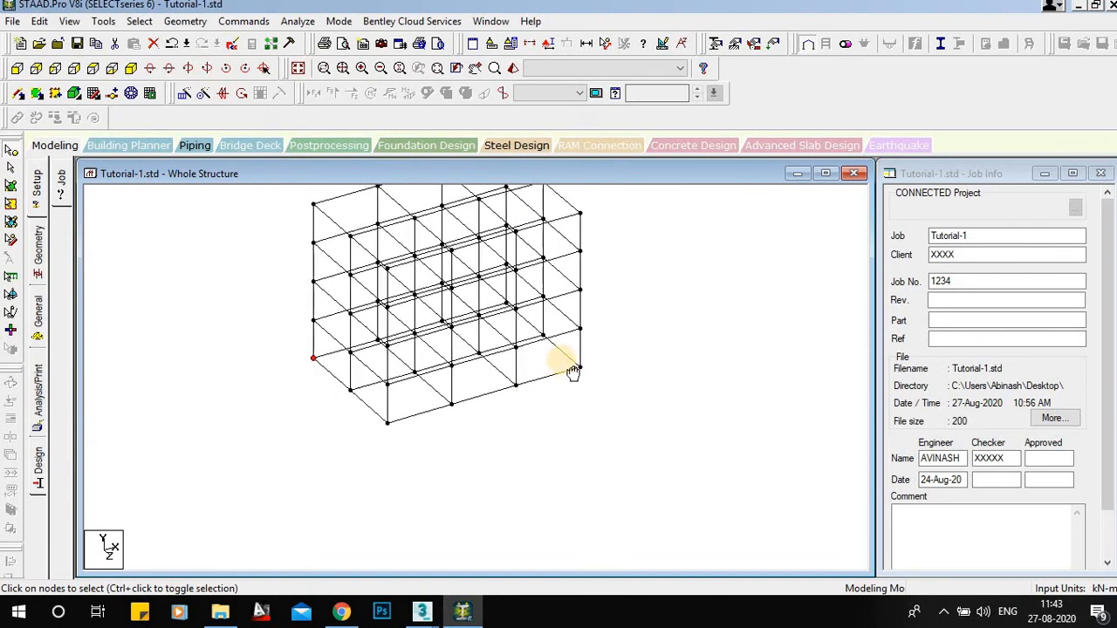
{"action": "key", "text": "ctrl+a"}
{"action": "left_click", "coordinate": [615, 400]}
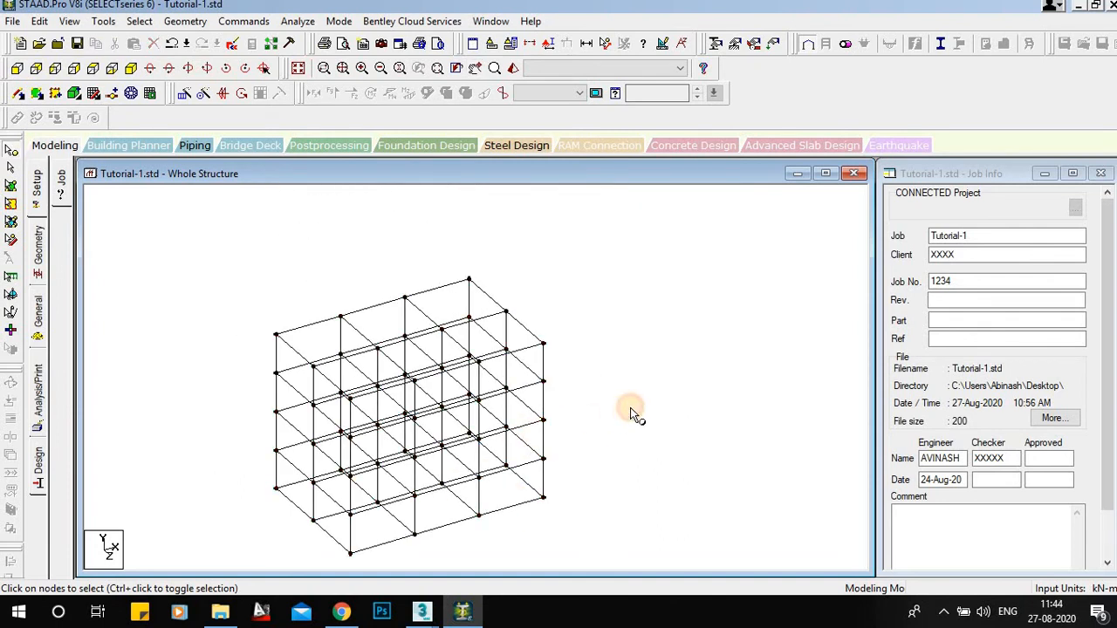
{"action": "key", "text": "ctrl+a"}
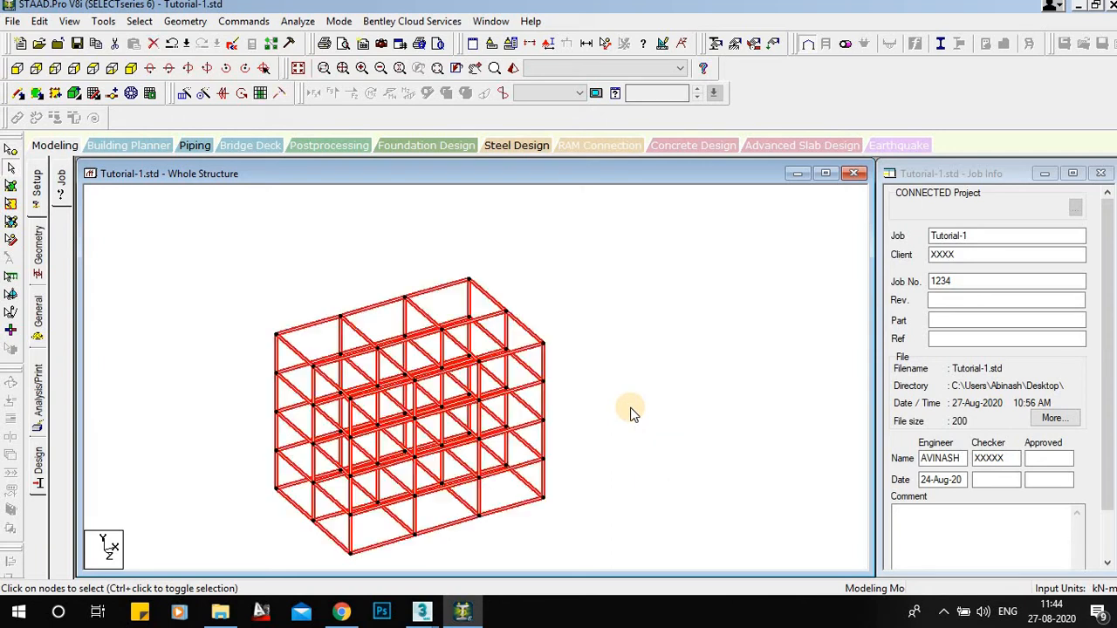
{"action": "key", "text": "Delete"}
{"action": "left_click", "coordinate": [628, 339]}
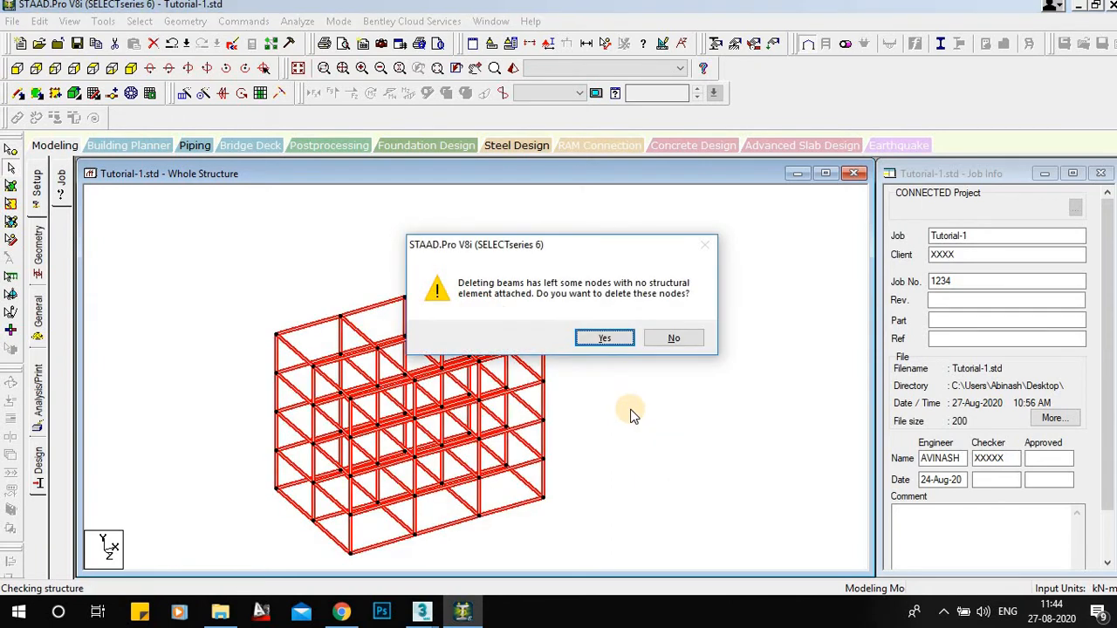
{"action": "key", "text": "Return"}
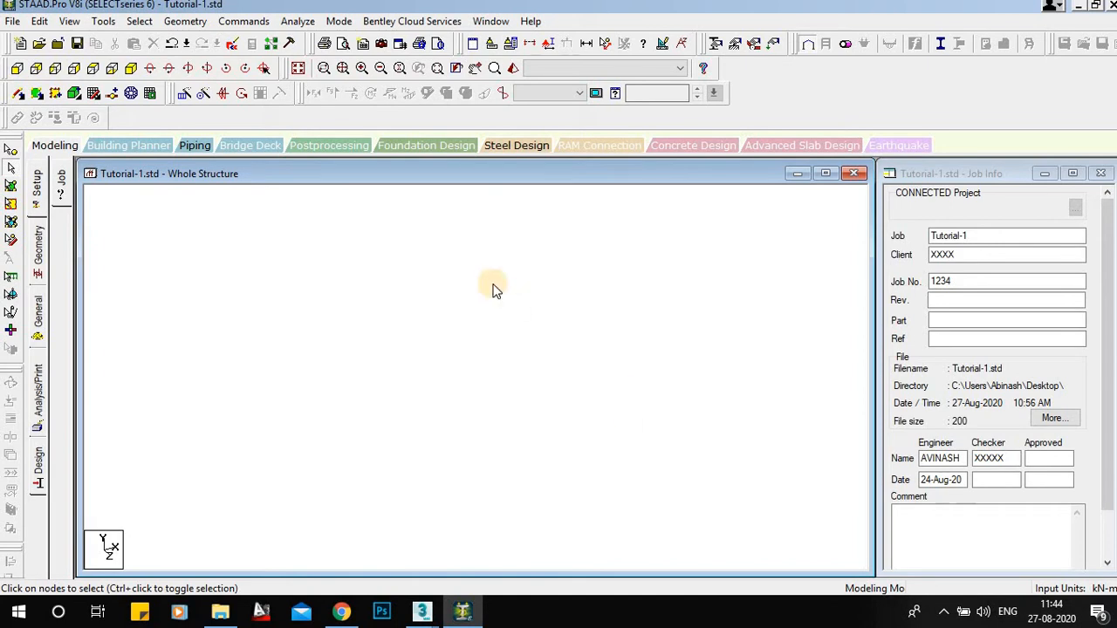
Run the Structure Wizard again and open the parameters of the Floor Grid prototype under Frame Models
{"action": "left_click", "coordinate": [196, 25]}
{"action": "left_click", "coordinate": [198, 521]}
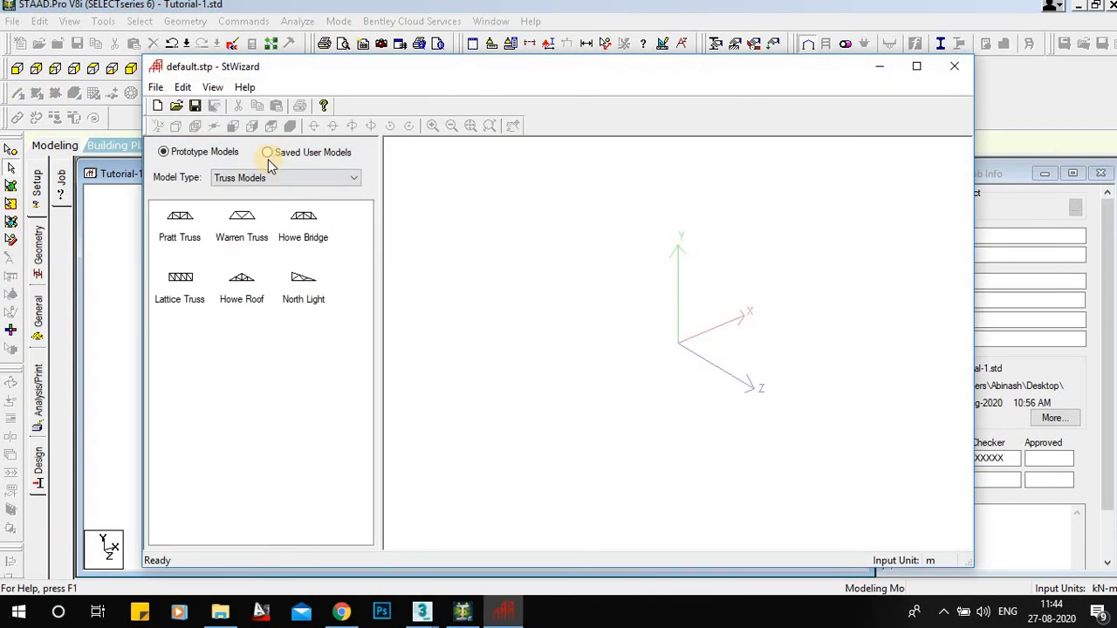
{"action": "left_click", "coordinate": [266, 179]}
{"action": "left_click", "coordinate": [262, 204]}
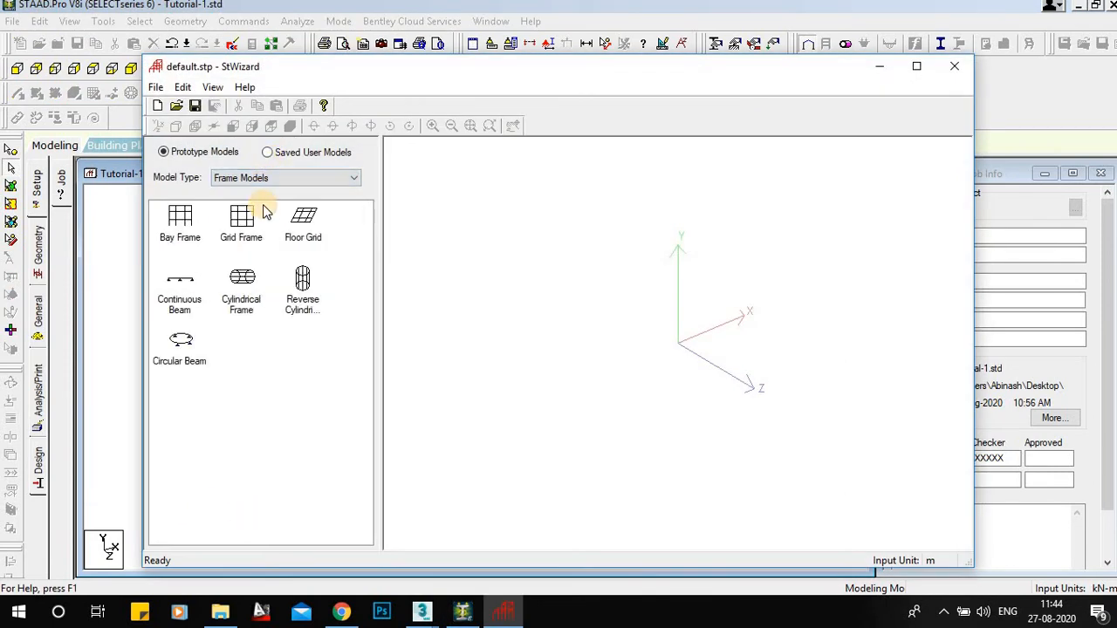
{"action": "left_click", "coordinate": [305, 225]}
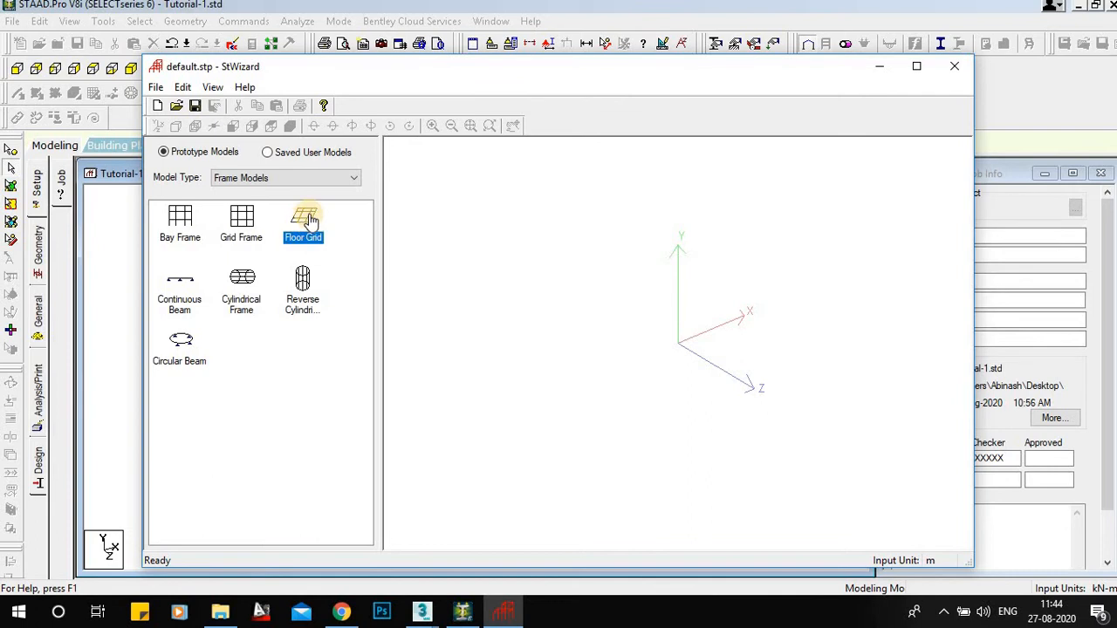
{"action": "double_click", "coordinate": [309, 222]}
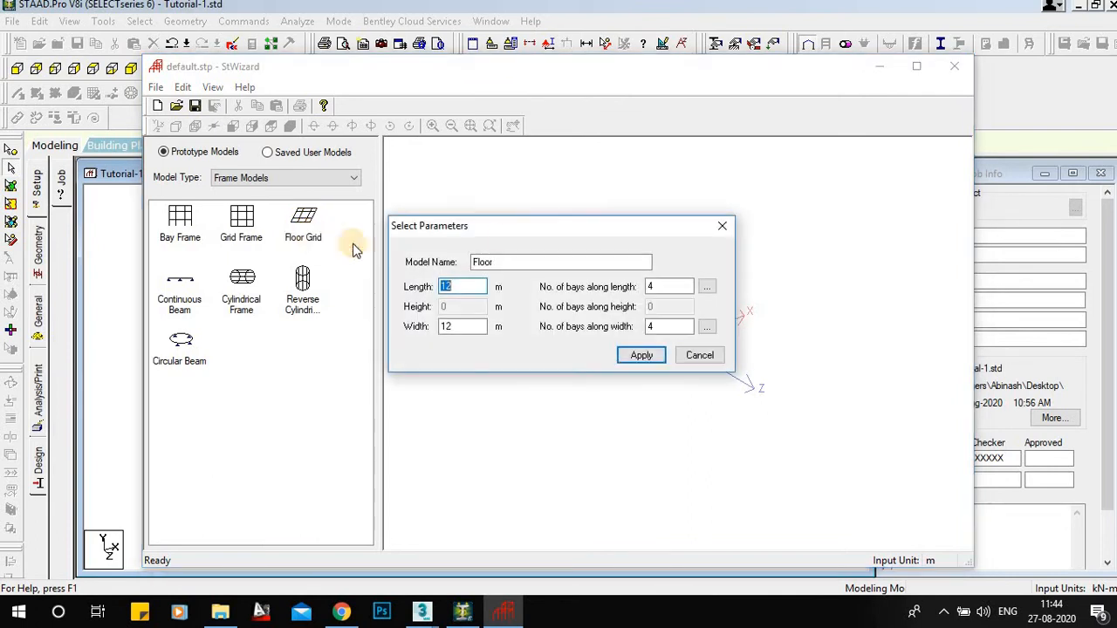
Set the floor grid's length and width to 10 m each
{"action": "left_click_drag", "start_coordinate": [506, 225], "coordinate": [669, 181]}
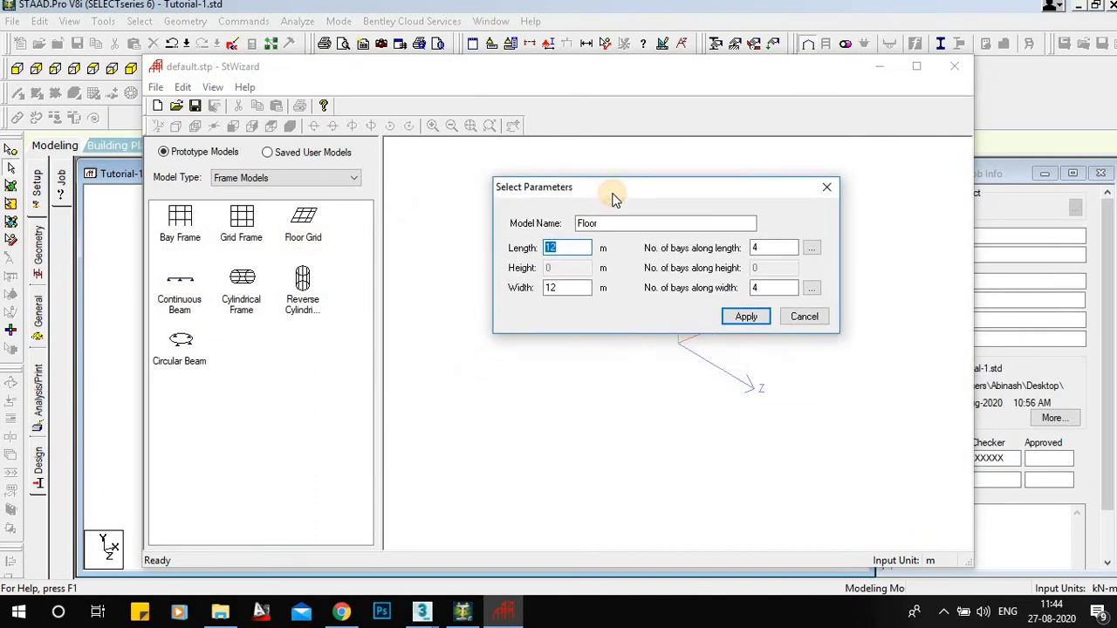
{"action": "left_click", "coordinate": [573, 248]}
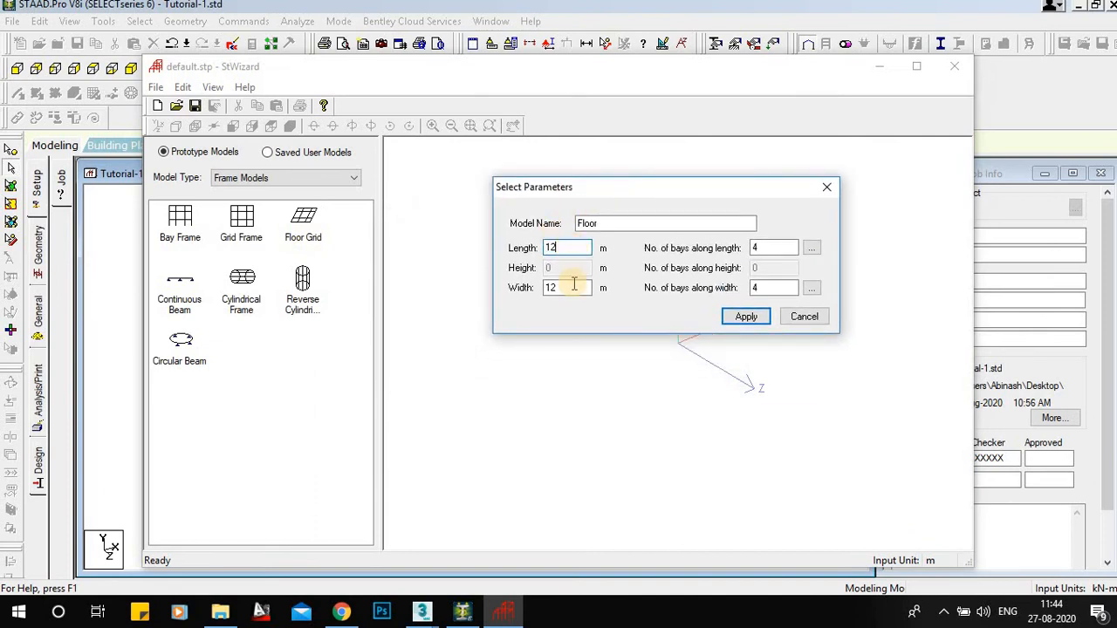
{"action": "left_click", "coordinate": [573, 288]}
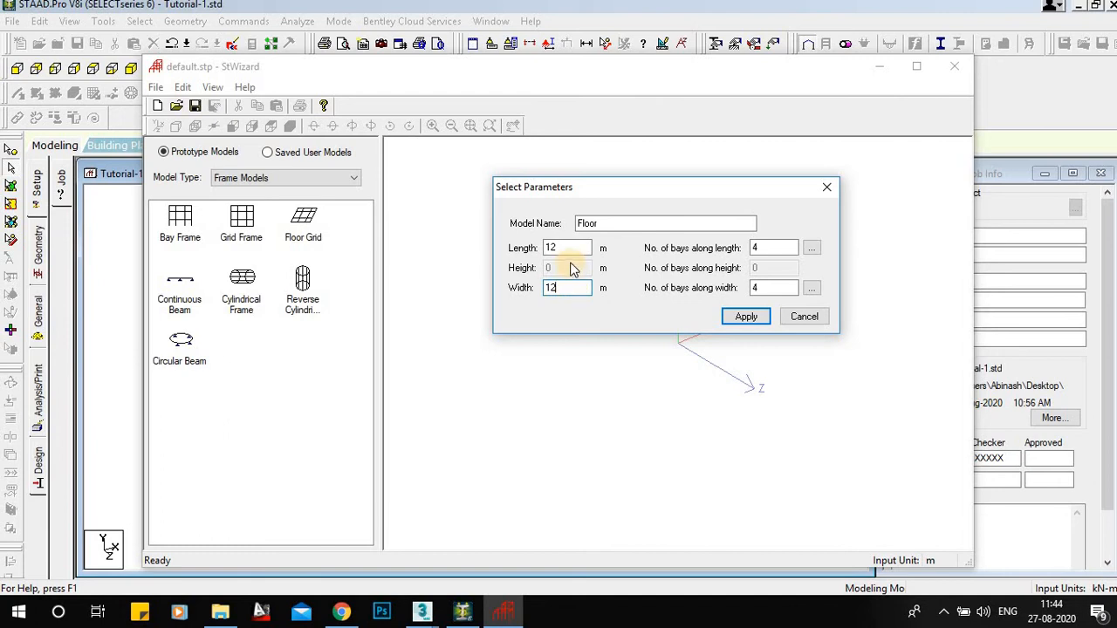
{"action": "double_click", "coordinate": [568, 249]}
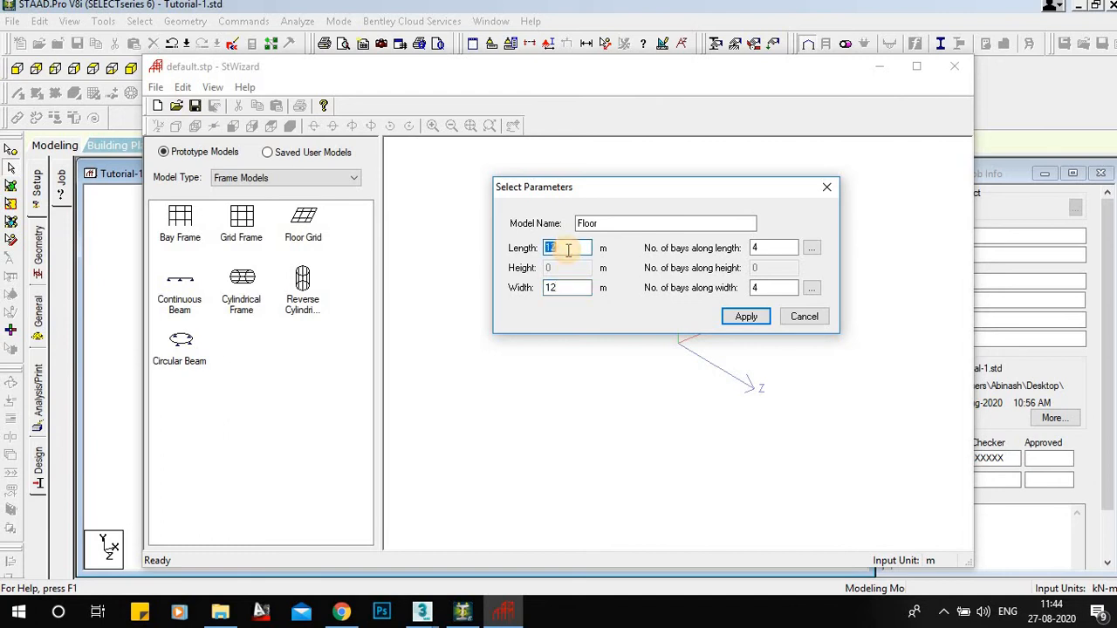
{"action": "type", "text": "10"}
{"action": "left_click", "coordinate": [571, 290]}
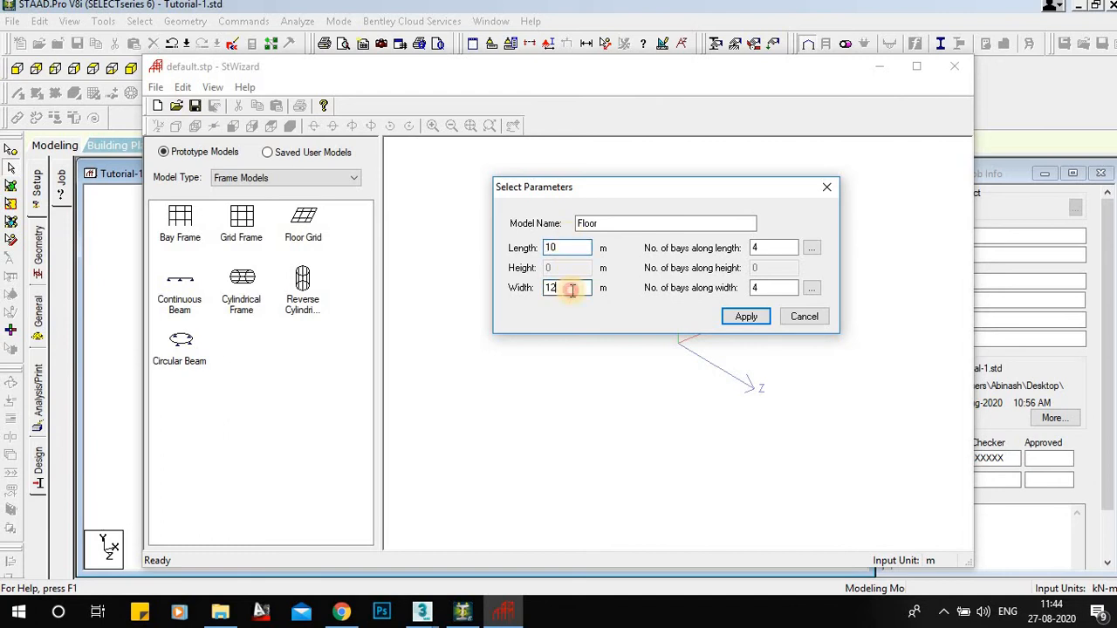
{"action": "double_click", "coordinate": [572, 290]}
{"action": "type", "text": "10"}
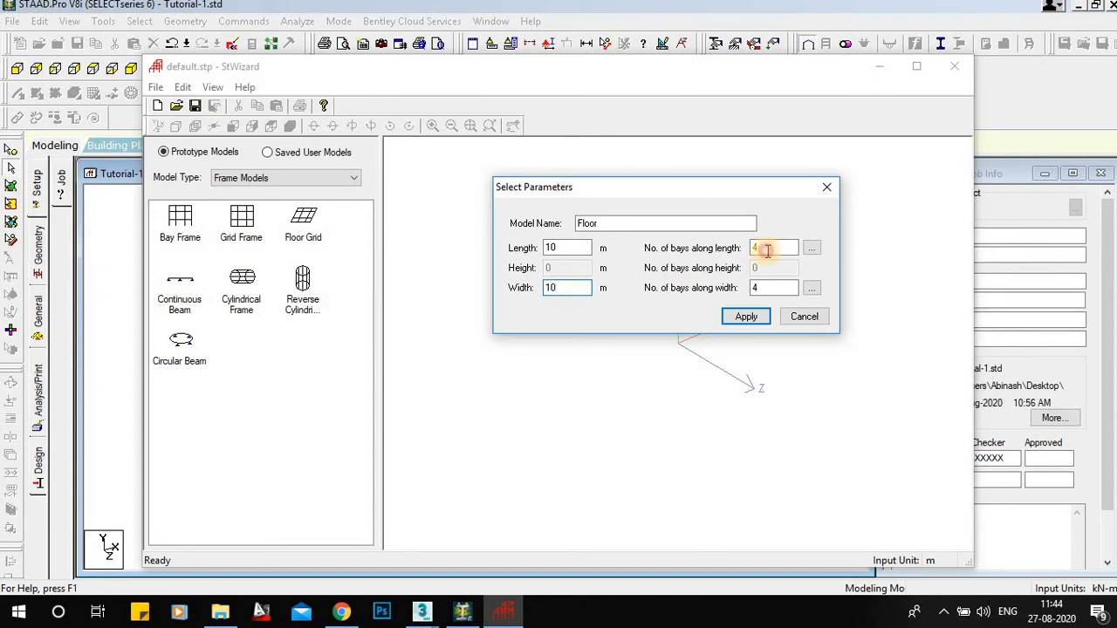
Set the floor grid to 2 bays along both its length and width, and generate it
{"action": "double_click", "coordinate": [767, 250]}
{"action": "type", "text": "2"}
{"action": "double_click", "coordinate": [783, 290]}
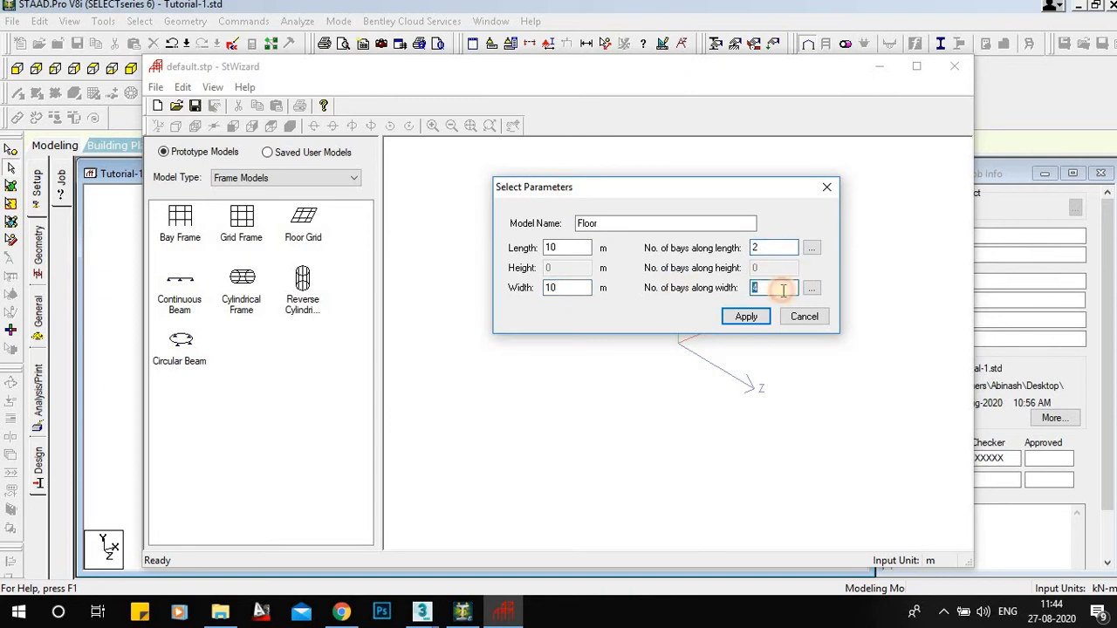
{"action": "type", "text": "2"}
{"action": "left_click", "coordinate": [747, 317]}
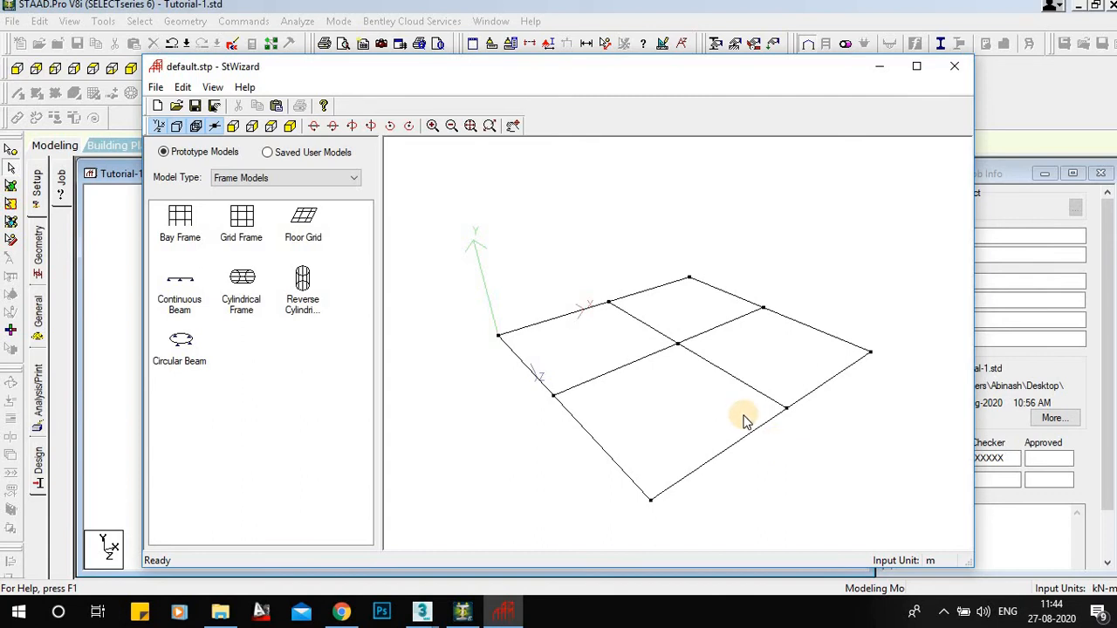
Generate a Continuous Beam prototype 50 m long with 5 bays along its length
{"action": "double_click", "coordinate": [188, 304]}
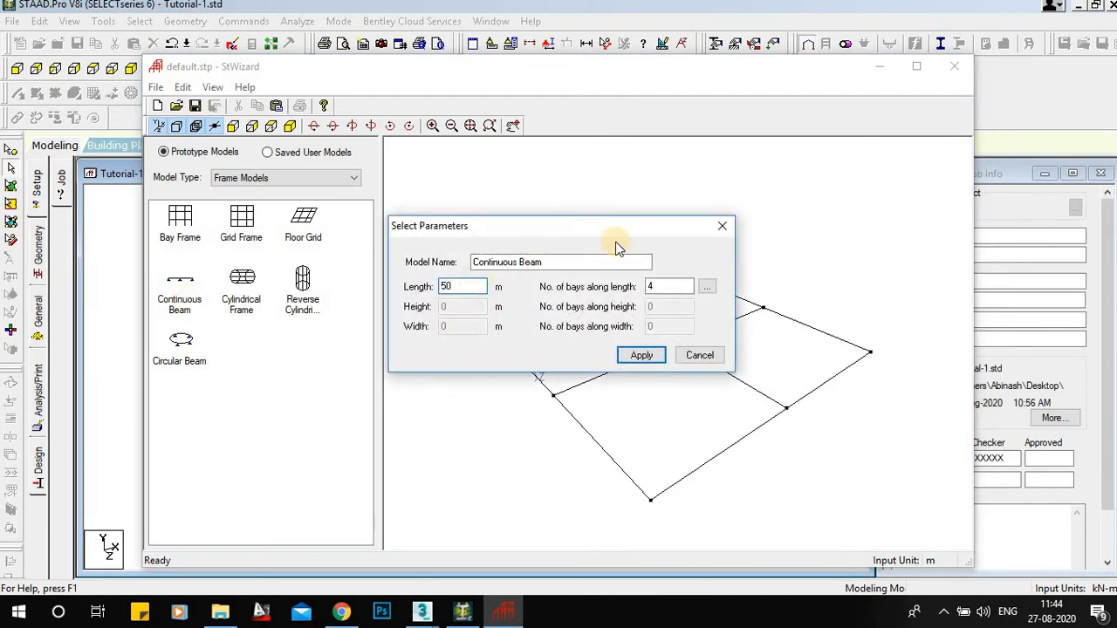
{"action": "double_click", "coordinate": [667, 286]}
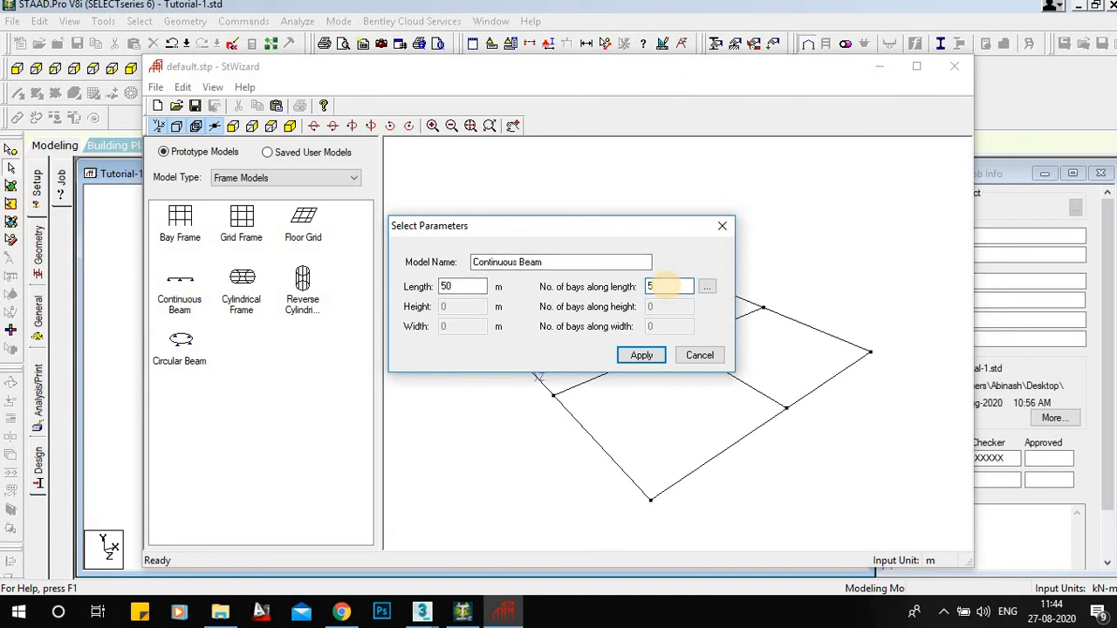
{"action": "left_click", "coordinate": [644, 362]}
{"action": "left_click_drag", "start_coordinate": [666, 381], "coordinate": [615, 368]}
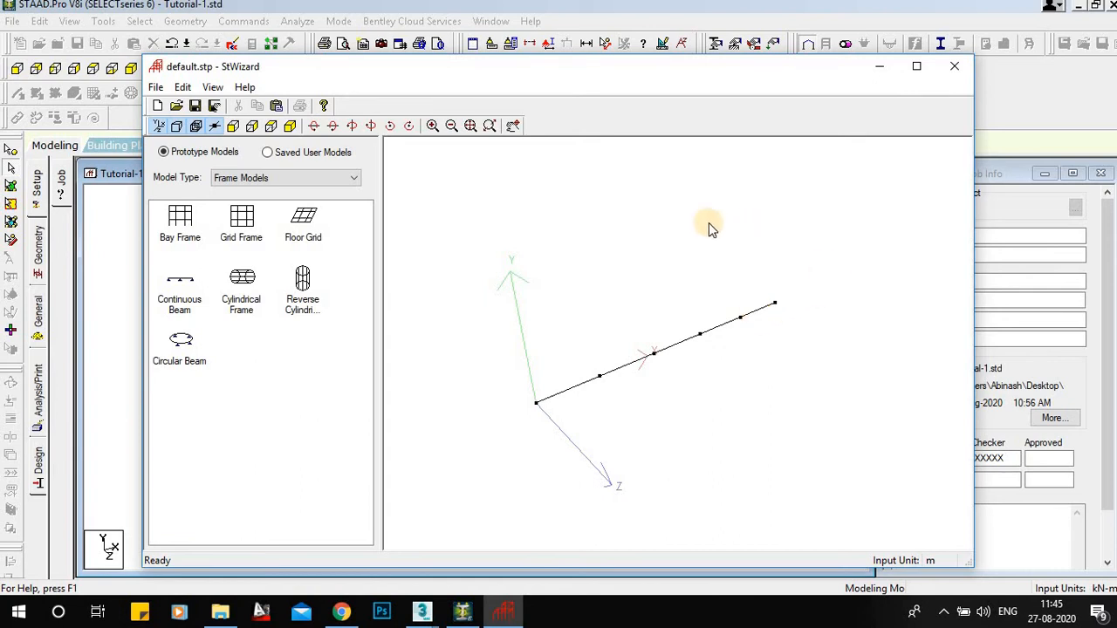
Generate a Circular Beam prototype with a 5 m radius, a 360° angle and 10 bays along the periphery
{"action": "left_click", "coordinate": [179, 301]}
{"action": "double_click", "coordinate": [182, 362]}
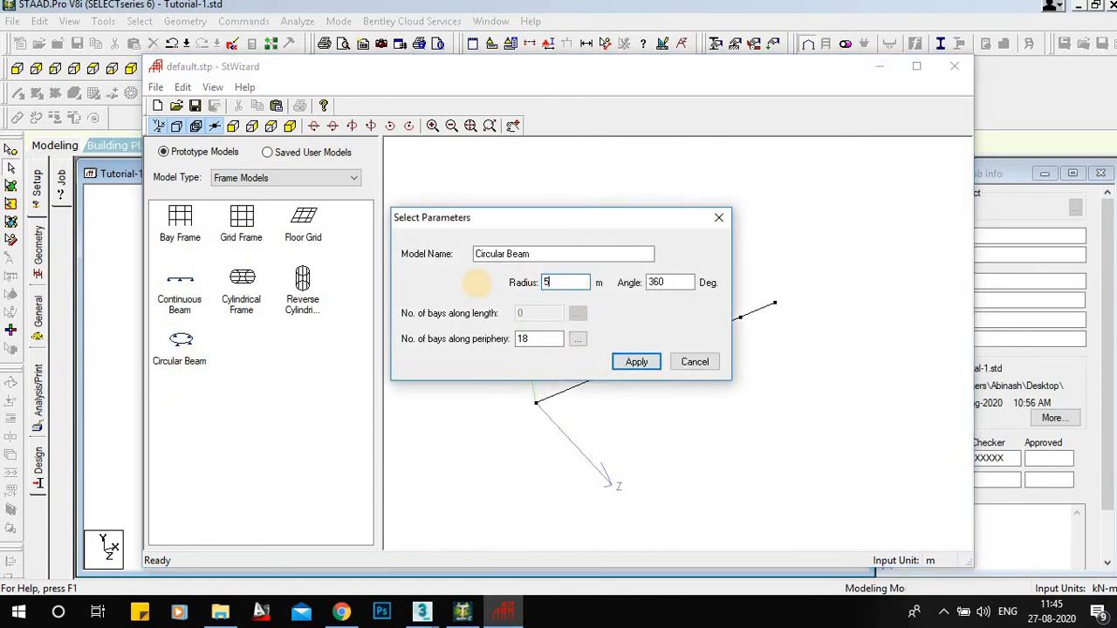
{"action": "left_click", "coordinate": [675, 282]}
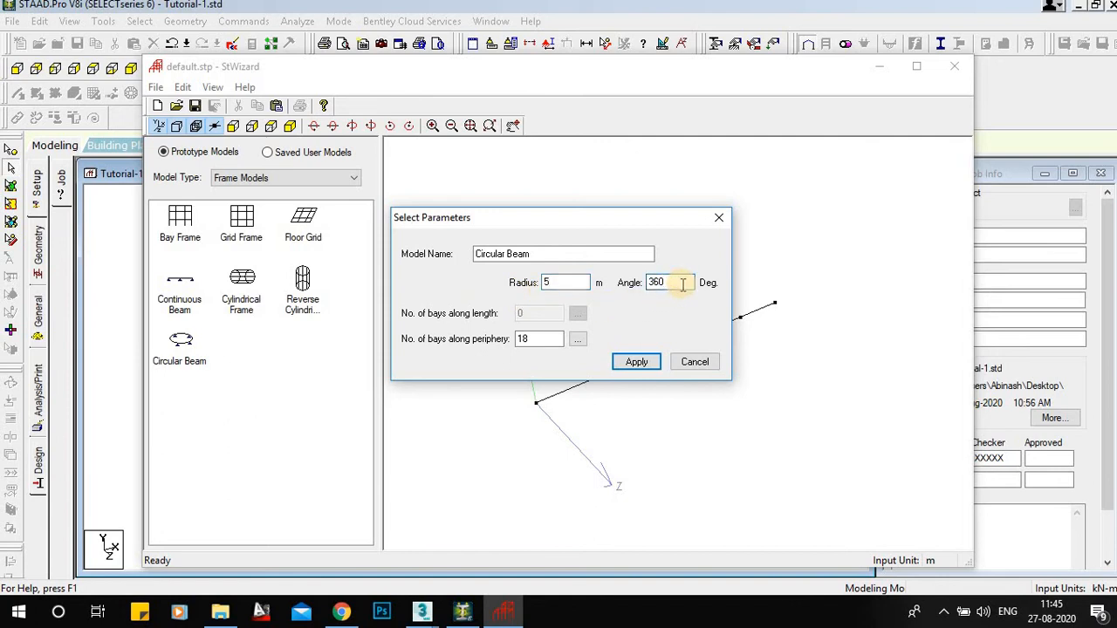
{"action": "left_click", "coordinate": [683, 284]}
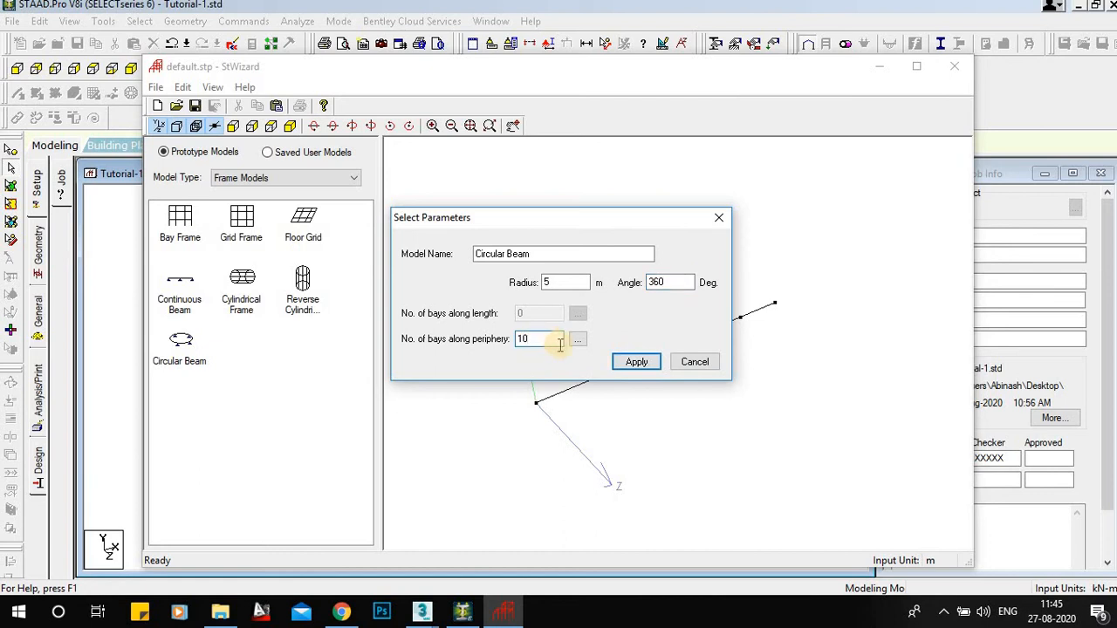
{"action": "type", "text": "10"}
{"action": "left_click", "coordinate": [618, 366]}
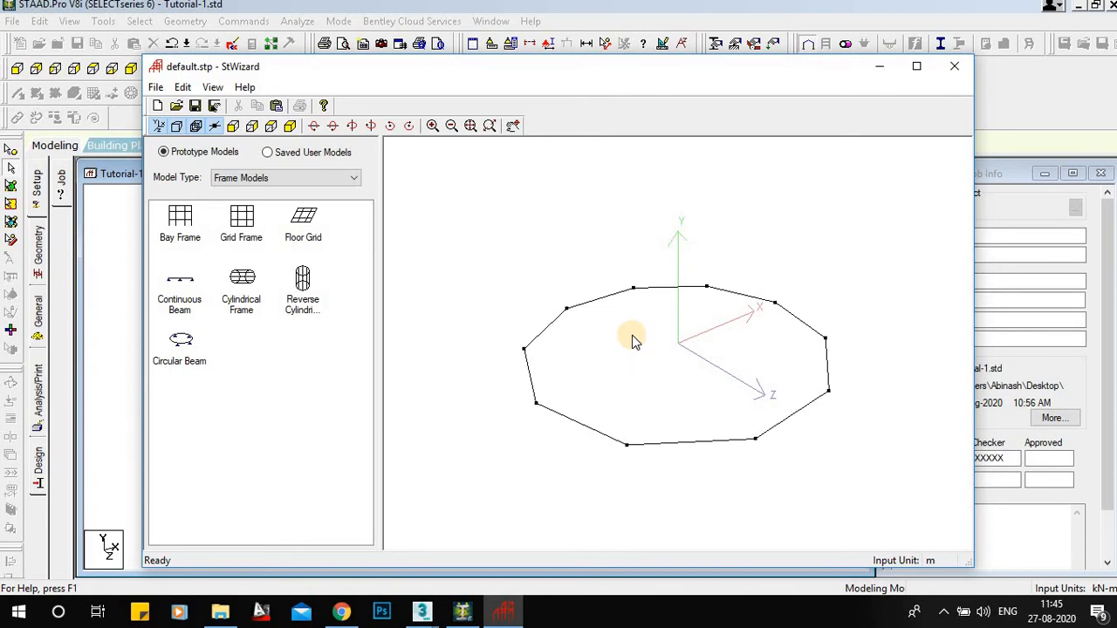
Reopen the circular beam's parameters beside the model to review its radius, and reapply them
{"action": "double_click", "coordinate": [181, 340]}
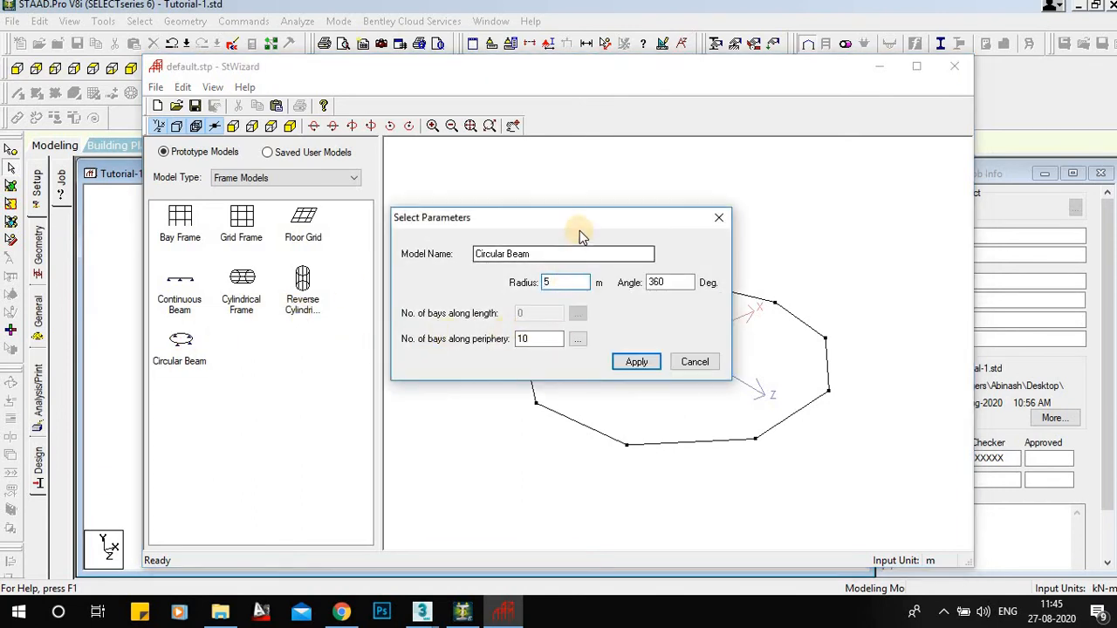
{"action": "left_click_drag", "start_coordinate": [578, 223], "coordinate": [602, 64]}
{"action": "left_click", "coordinate": [578, 124]}
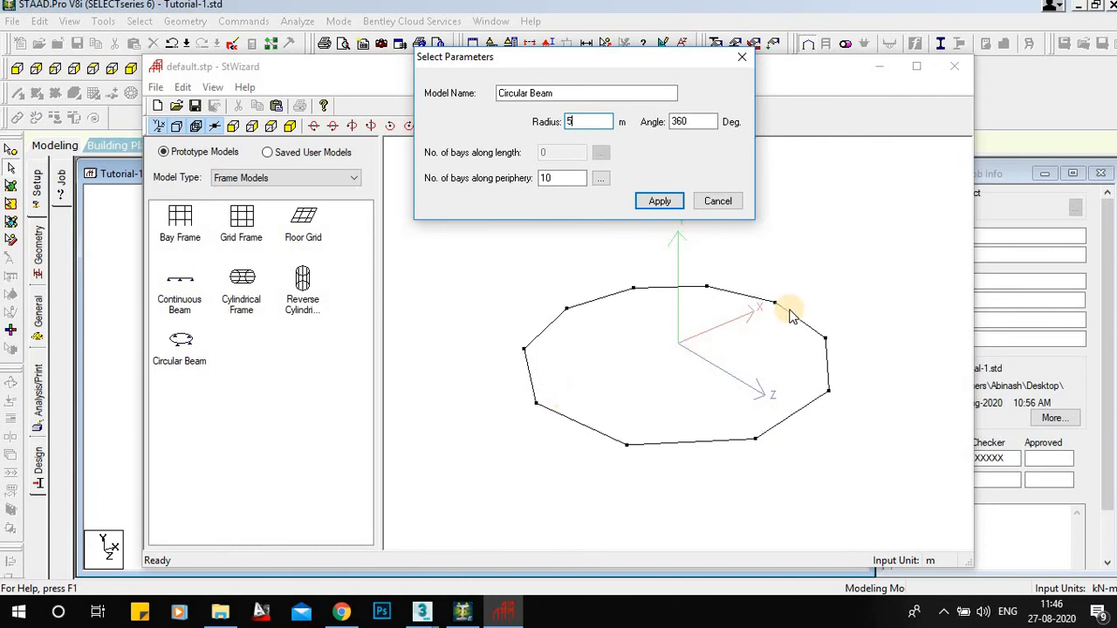
{"action": "left_click", "coordinate": [660, 203]}
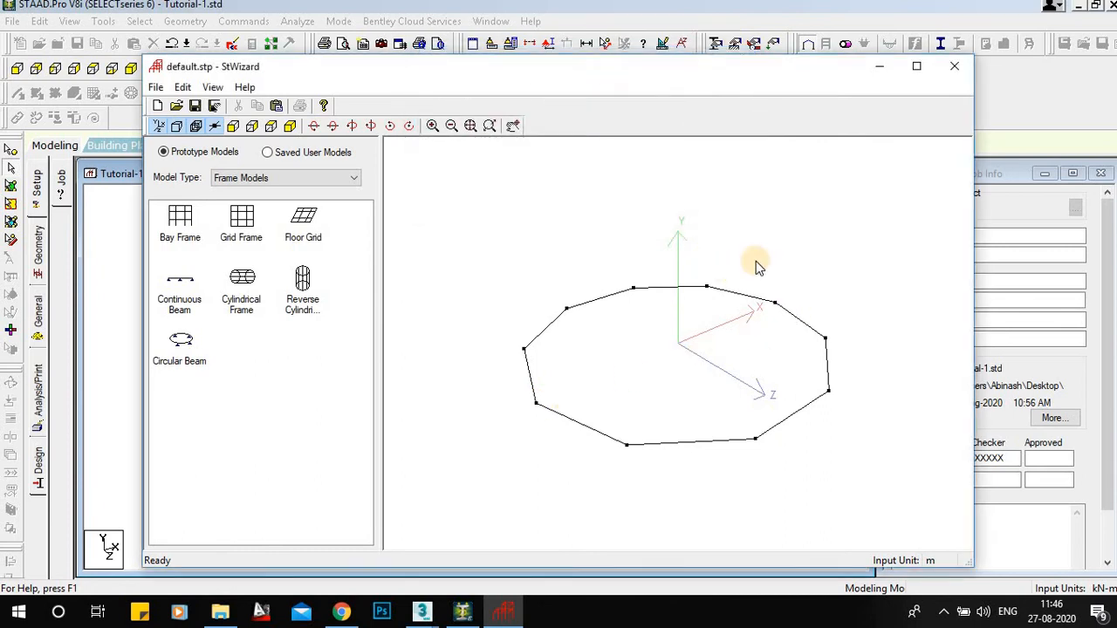
Transfer the circular beam into the STAAD model with X, Y and Z offsets of 0 m
{"action": "left_click", "coordinate": [953, 68]}
{"action": "left_click", "coordinate": [587, 334]}
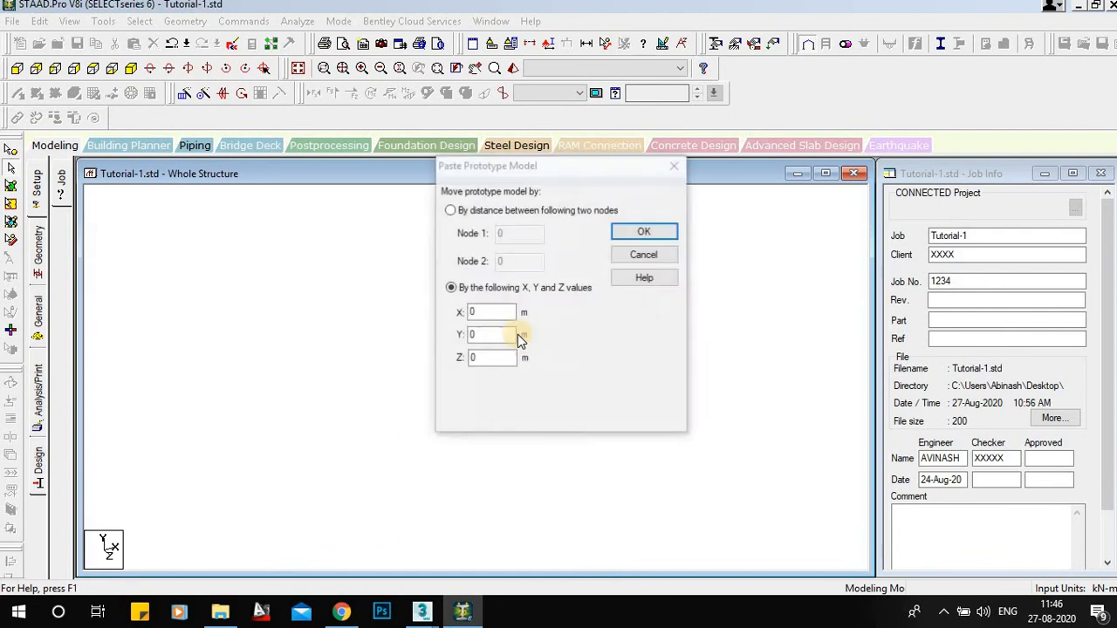
{"action": "left_click", "coordinate": [650, 232]}
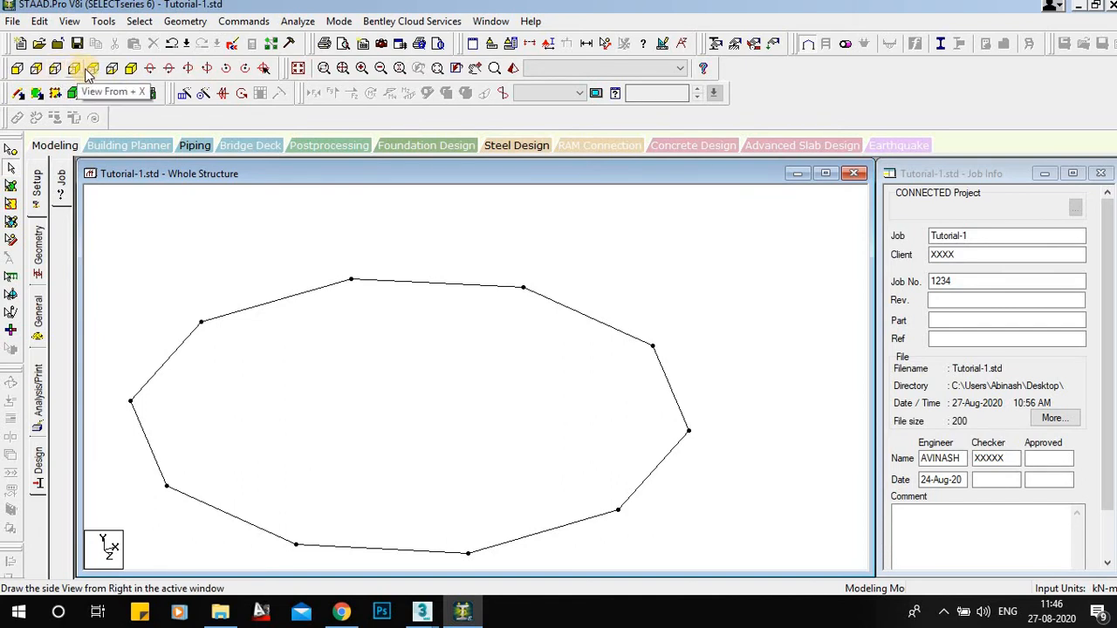
View the circular beam in plan and measure the distance between its two opposite nodes along the X direction
{"action": "left_click", "coordinate": [93, 94]}
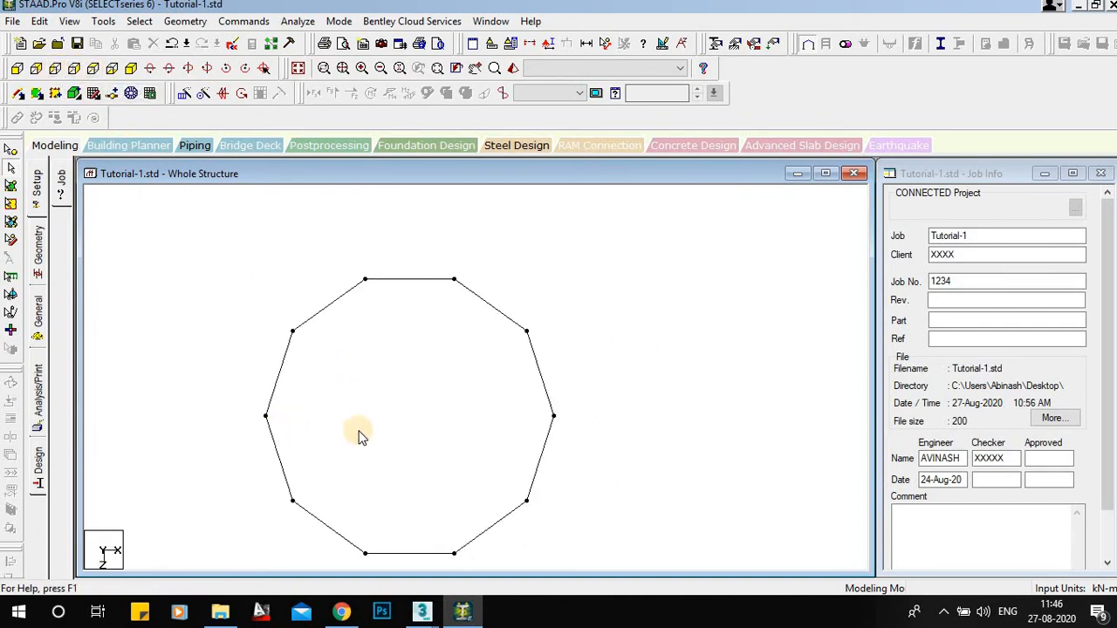
{"action": "scroll", "coordinate": [364, 402], "scroll_direction": "up", "scroll_amount": 1}
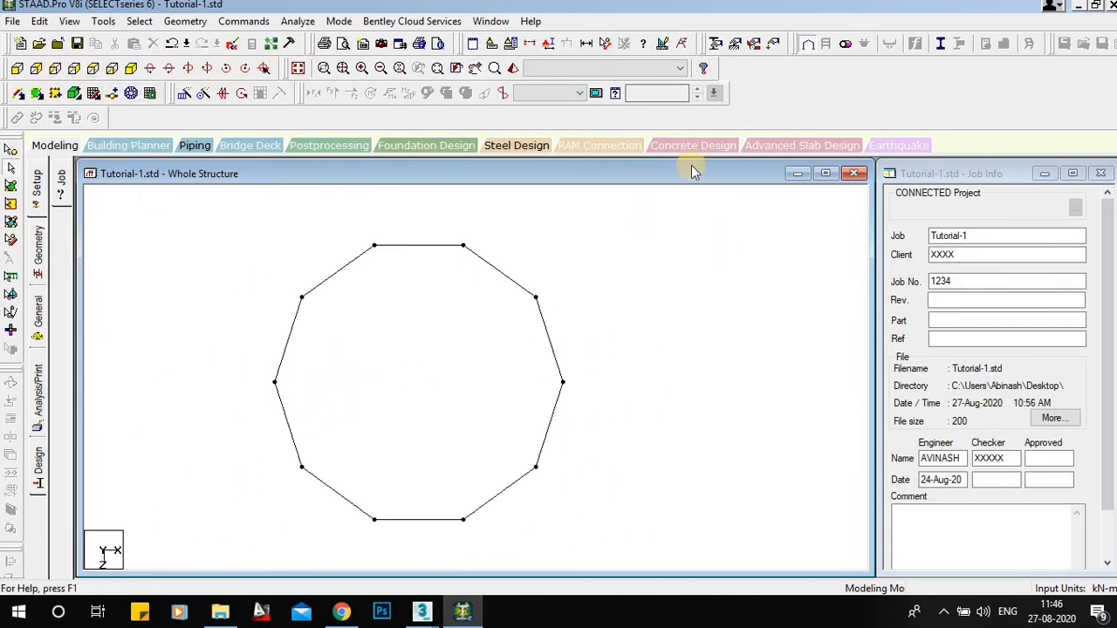
{"action": "left_click", "coordinate": [604, 43]}
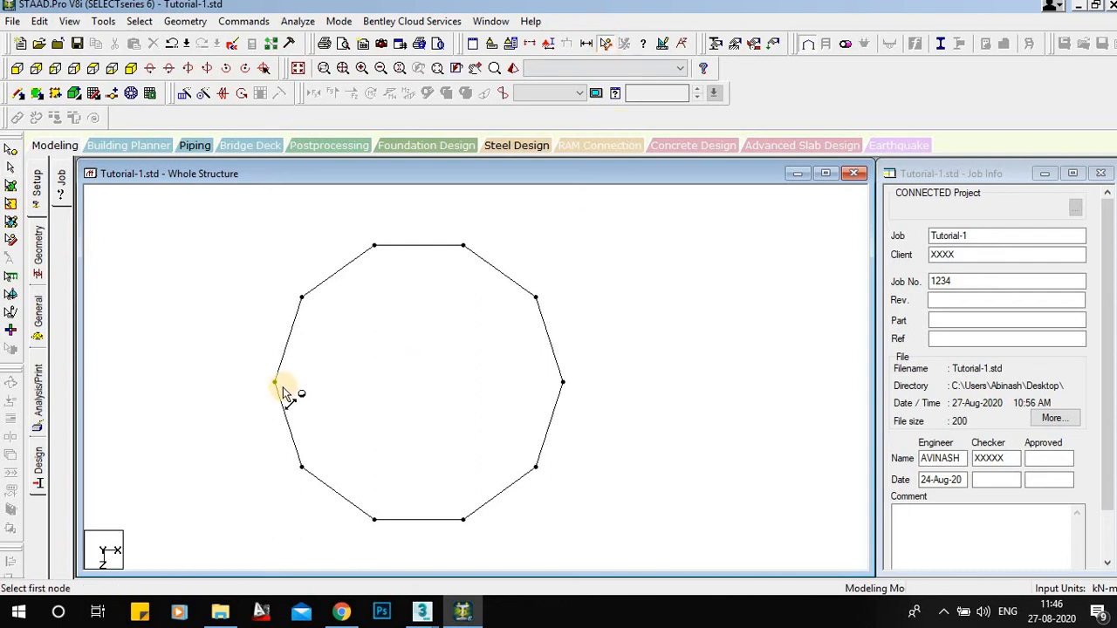
{"action": "left_click", "coordinate": [276, 382]}
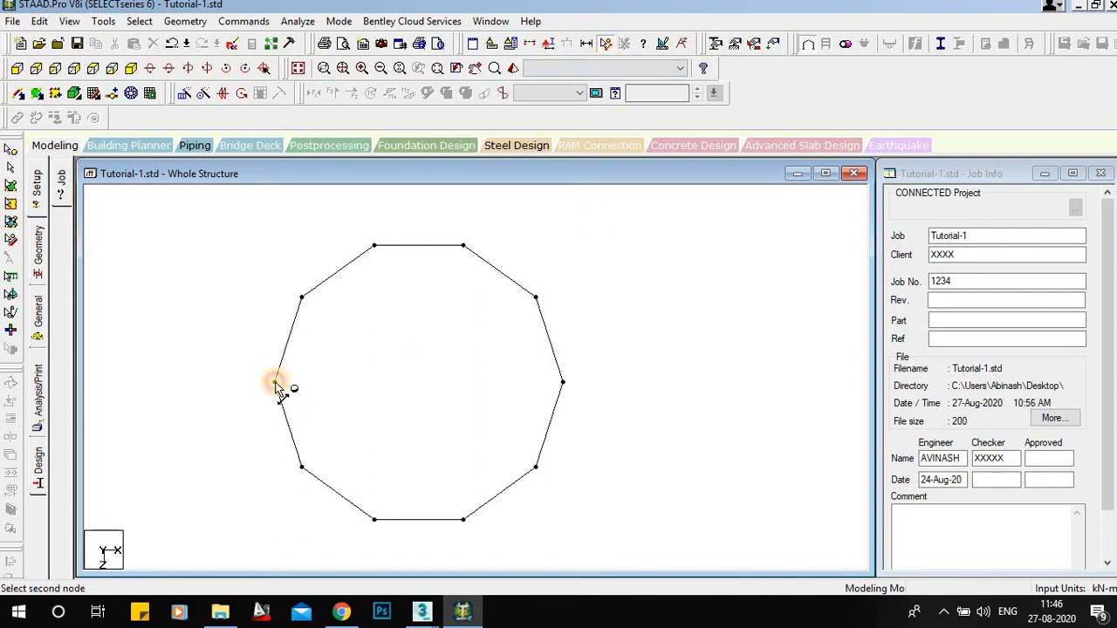
{"action": "left_click", "coordinate": [563, 384]}
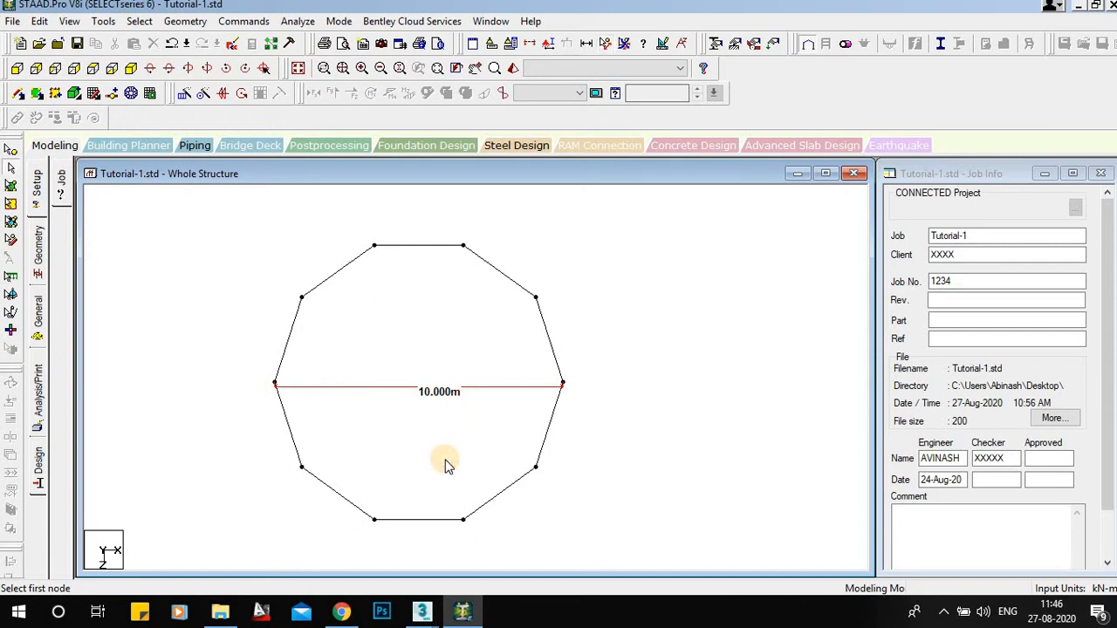
Delete all beams of the circular beam model along with the nodes left without a structural element
{"action": "key", "text": "ctrl+a"}
{"action": "key", "text": "Delete"}
{"action": "key", "text": "Return"}
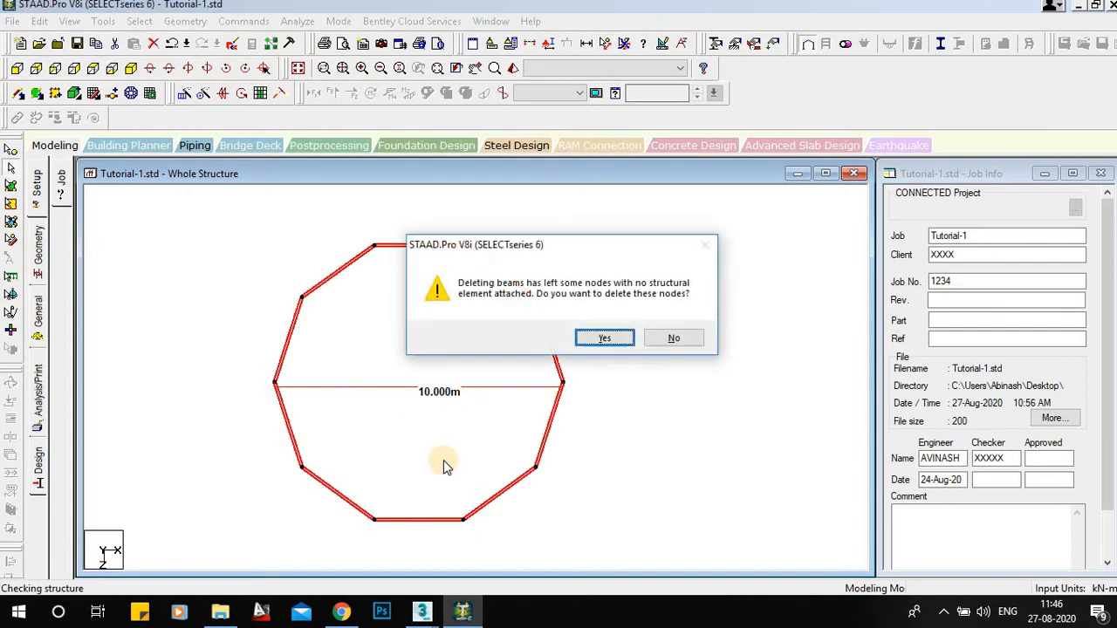
{"action": "key", "text": "Return"}
Run the Structure Wizard again and list the Frame Models prototypes
{"action": "left_click", "coordinate": [185, 21]}
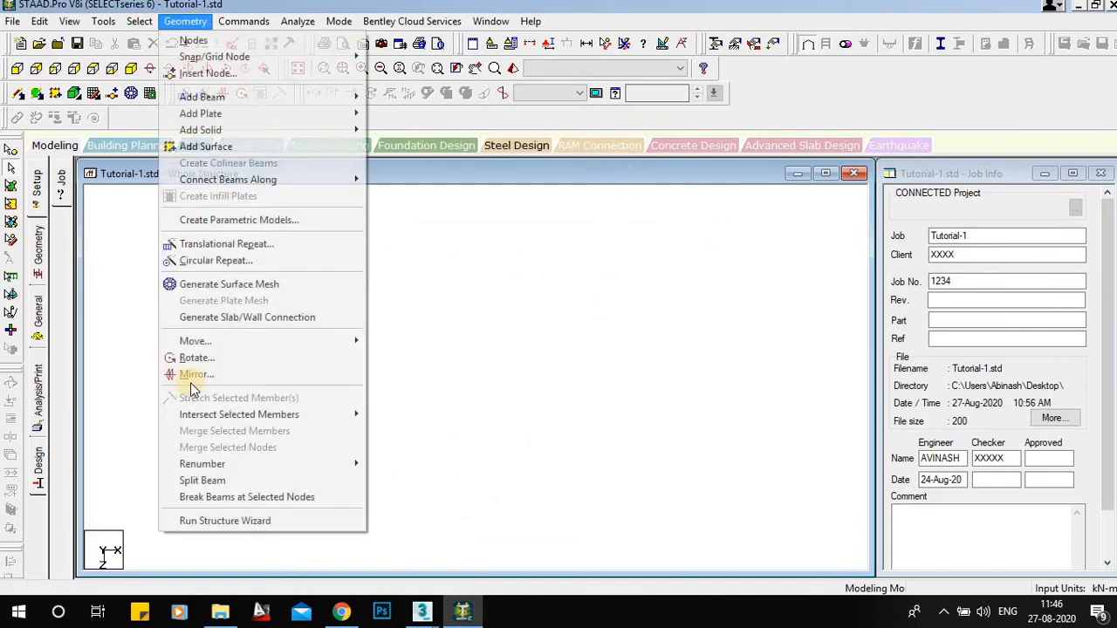
{"action": "left_click", "coordinate": [200, 522]}
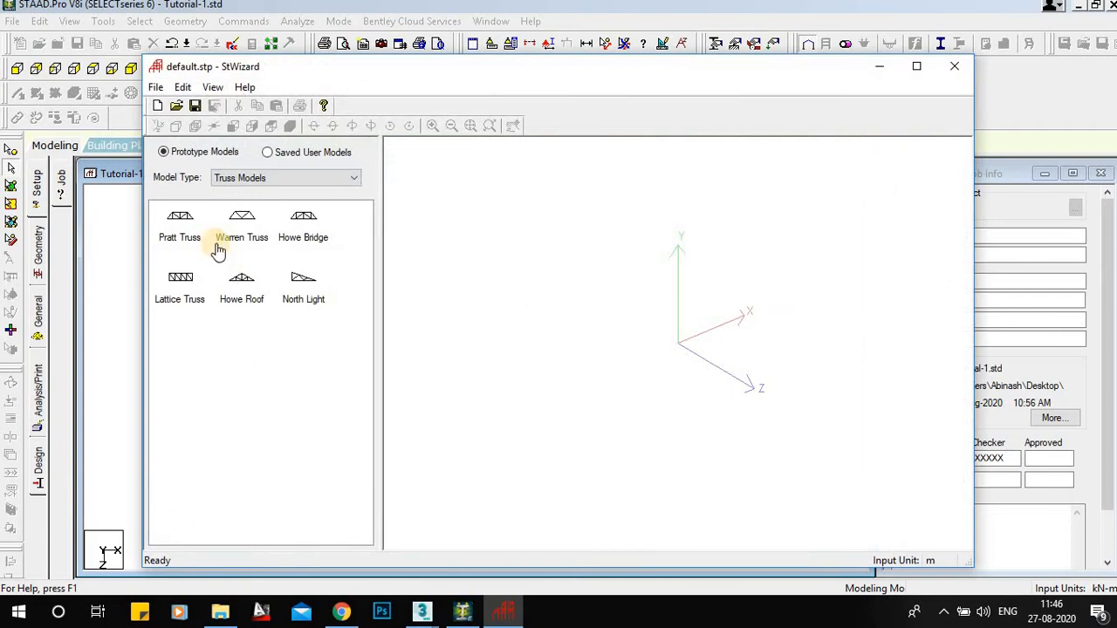
{"action": "left_click", "coordinate": [258, 180]}
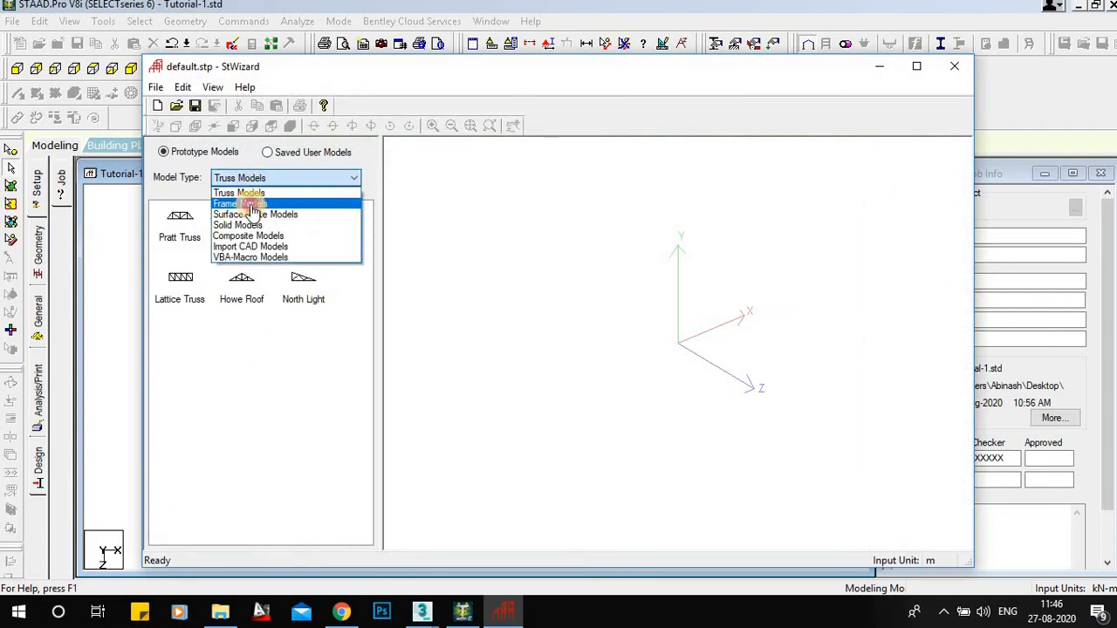
{"action": "left_click", "coordinate": [250, 202]}
{"action": "left_click", "coordinate": [243, 251]}
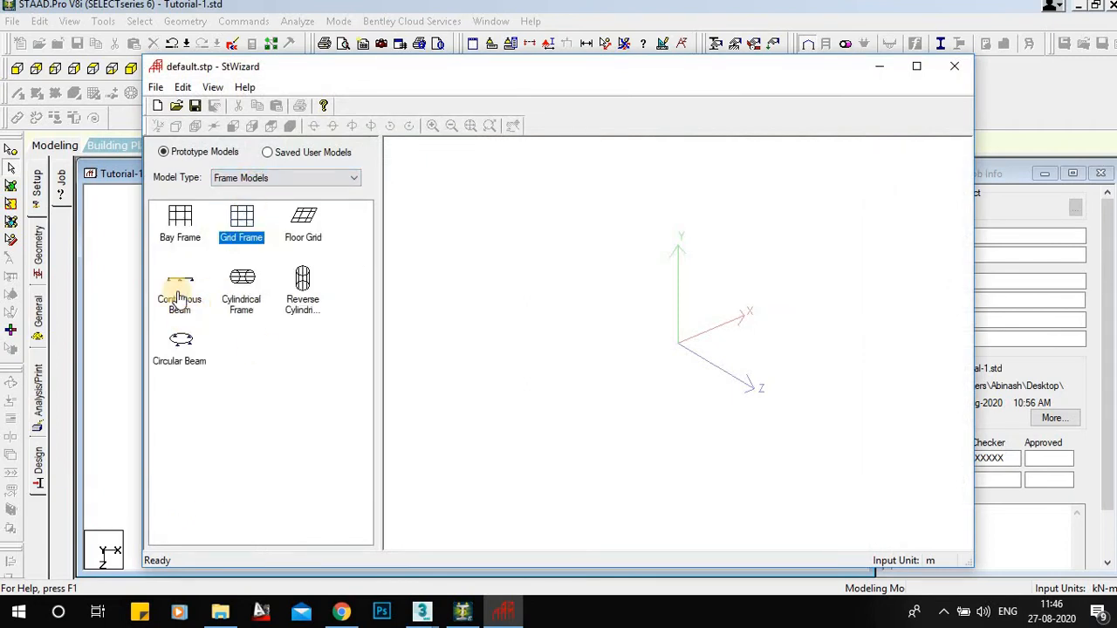
{"action": "left_click", "coordinate": [194, 238]}
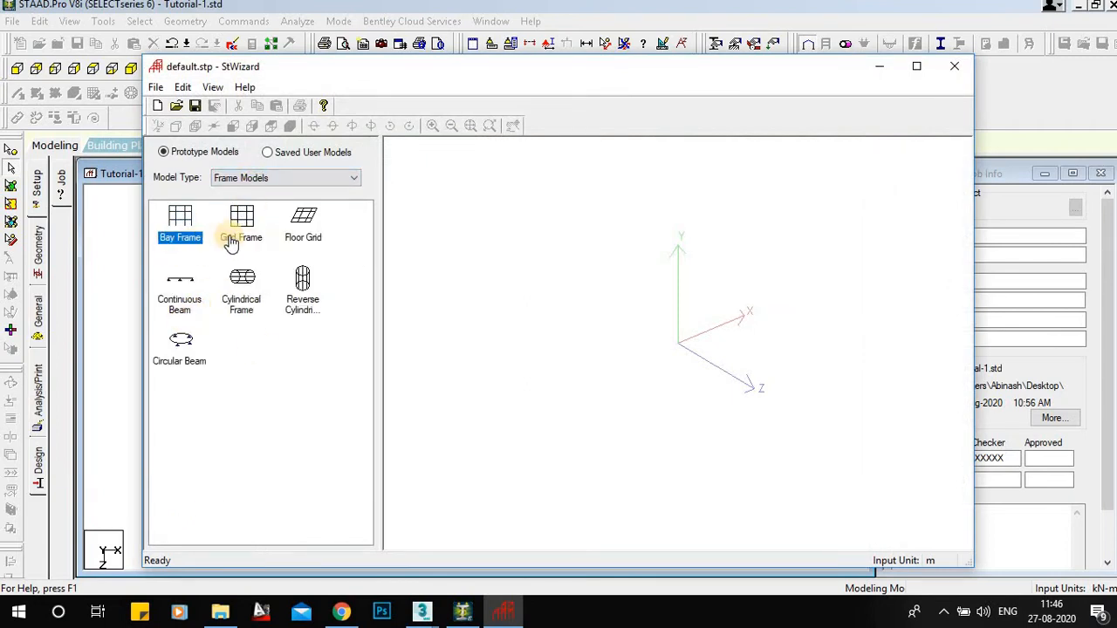
{"action": "left_click", "coordinate": [301, 241]}
{"action": "left_click", "coordinate": [183, 303]}
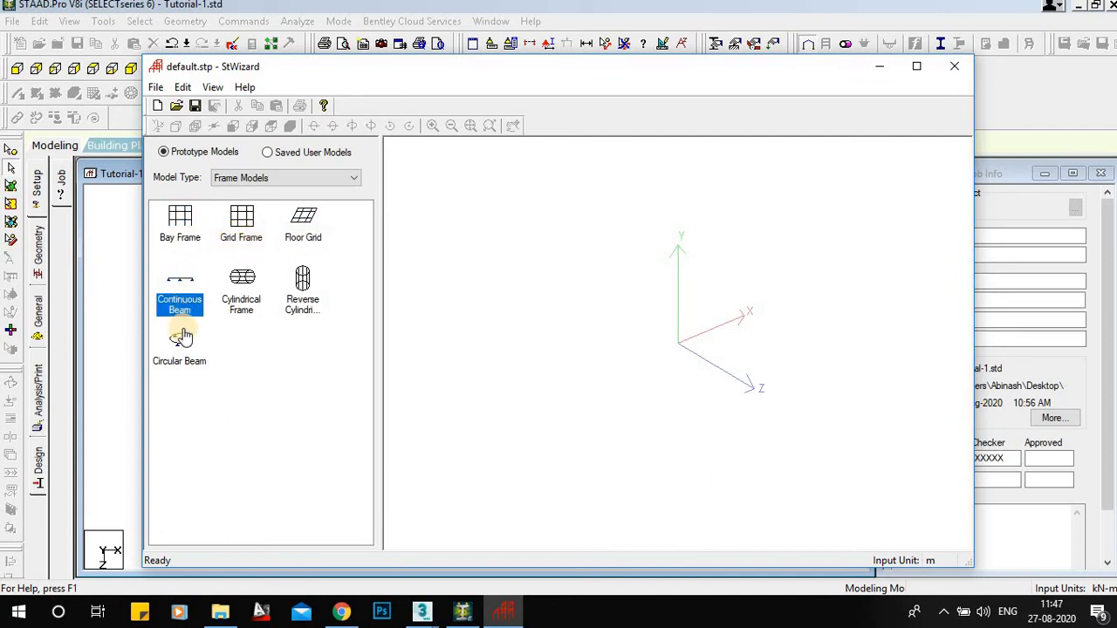
{"action": "left_click", "coordinate": [187, 366]}
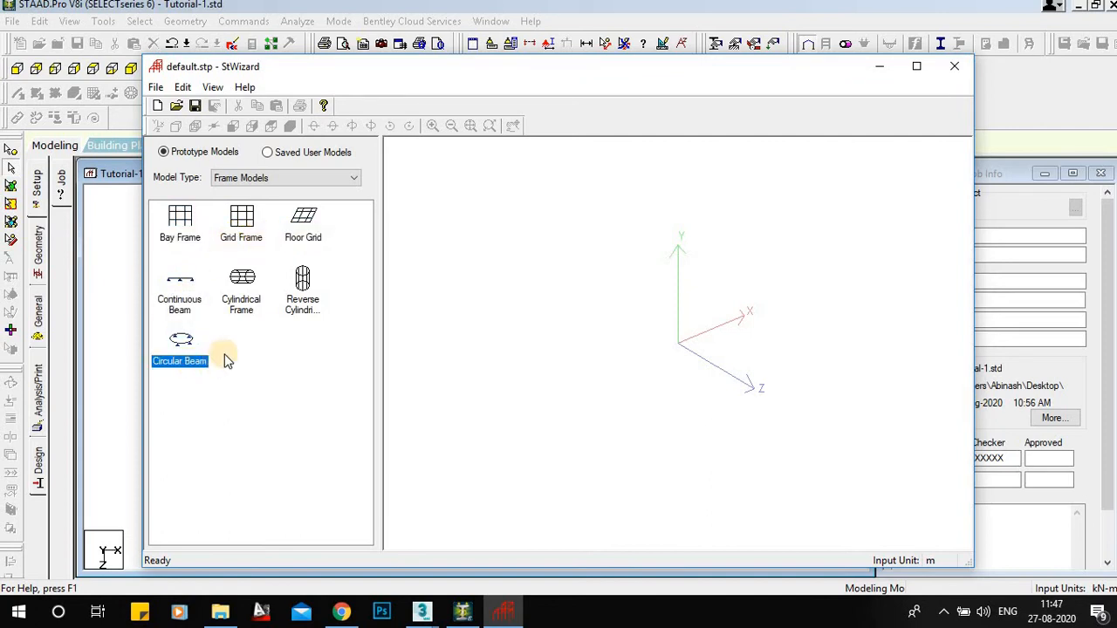
Start a Cylindrical Frame prototype with a length of 20 m, a radius of 5 m and an angle of 360 degrees
{"action": "left_click", "coordinate": [252, 313]}
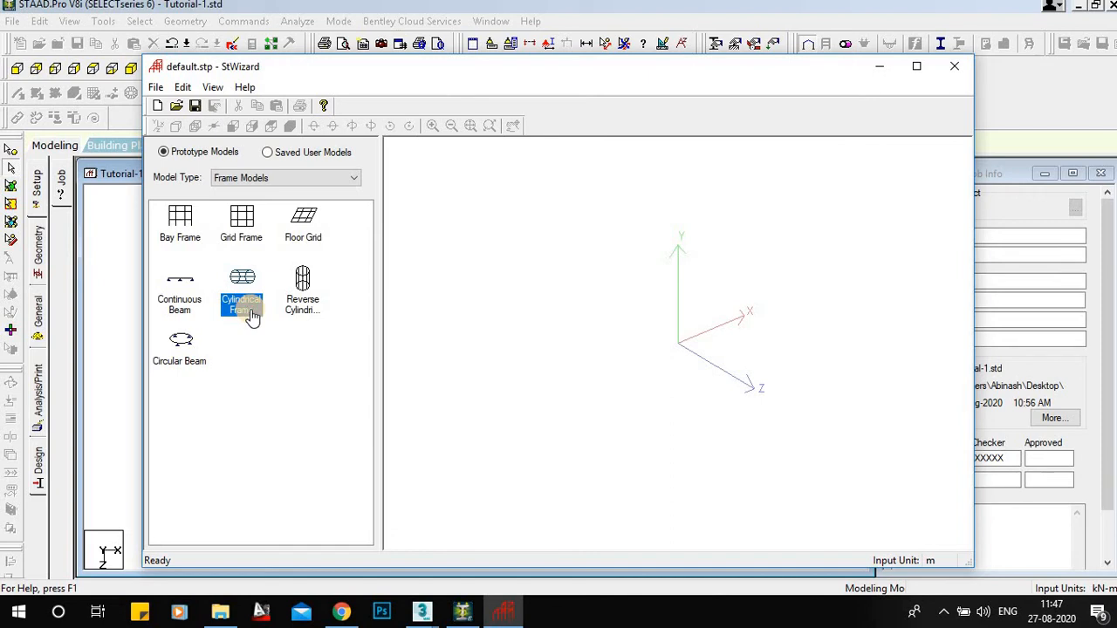
{"action": "double_click", "coordinate": [242, 299]}
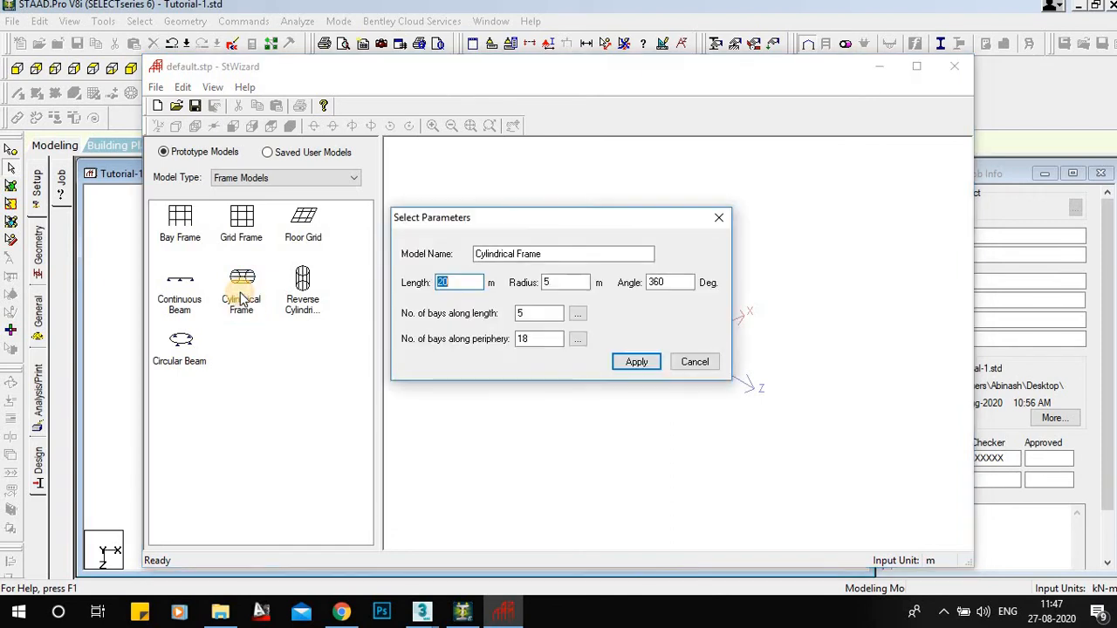
{"action": "left_click_drag", "start_coordinate": [523, 219], "coordinate": [631, 169]}
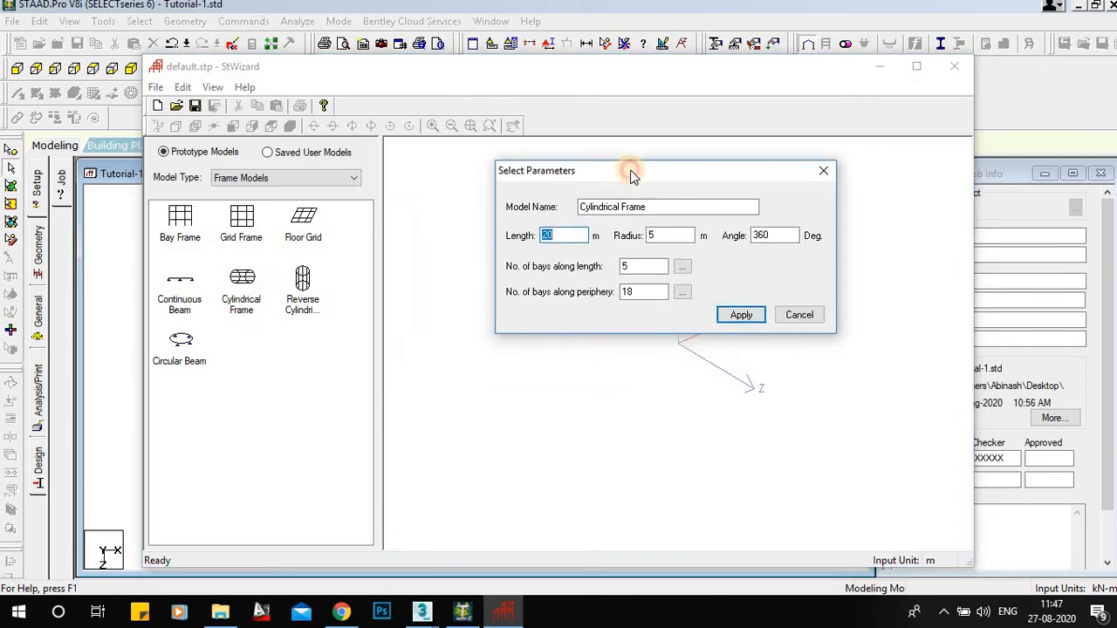
{"action": "left_click", "coordinate": [569, 234]}
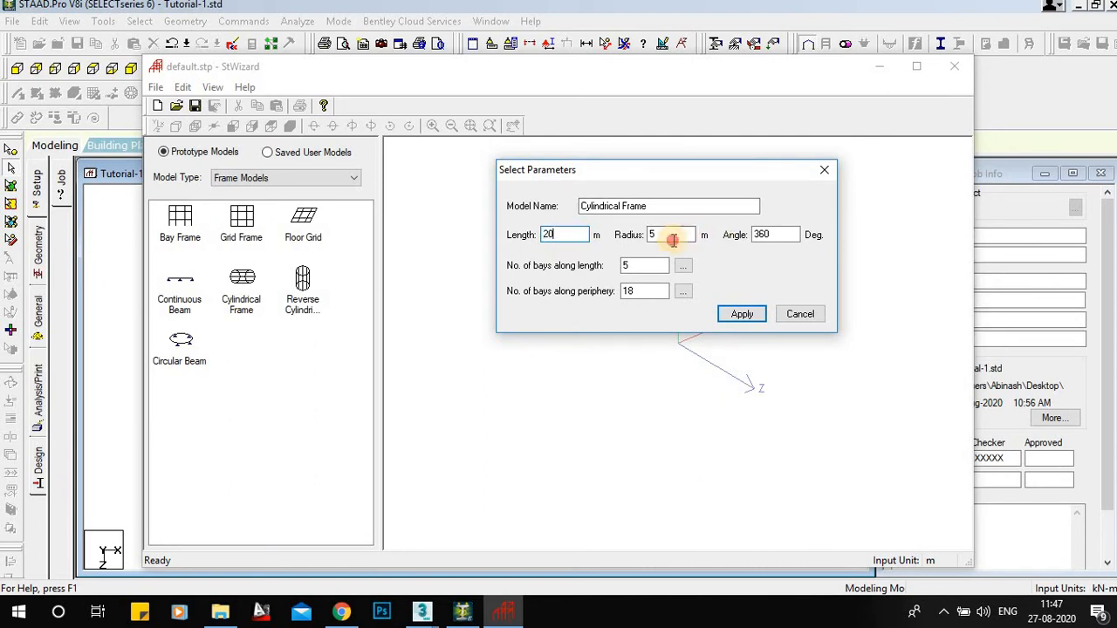
{"action": "type", "text": "5"}
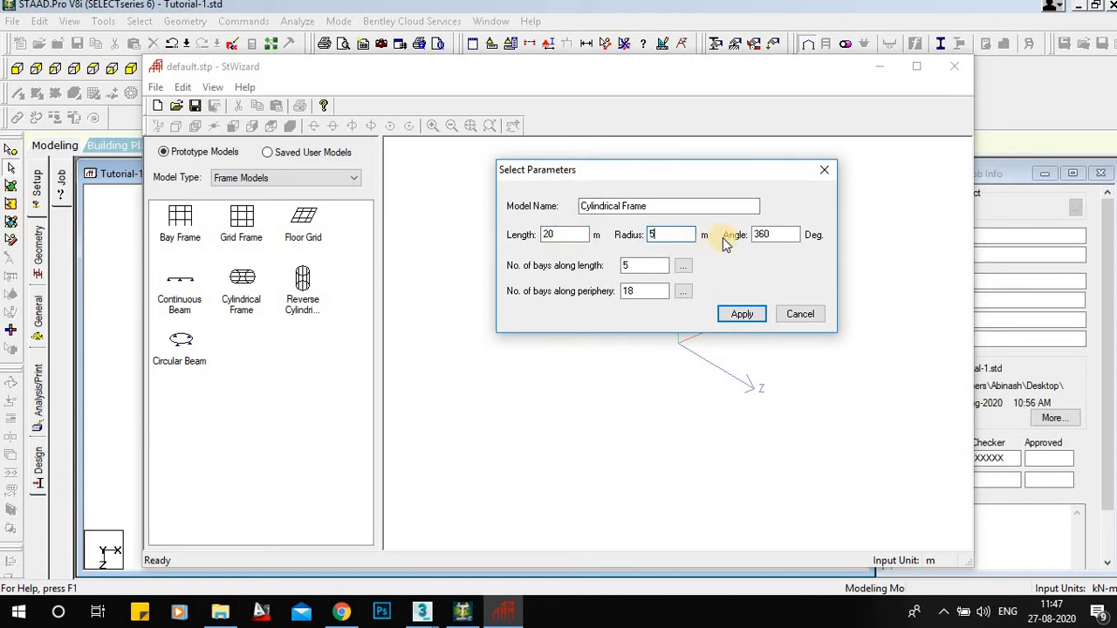
{"action": "left_click", "coordinate": [786, 235]}
{"action": "left_click", "coordinate": [786, 235]}
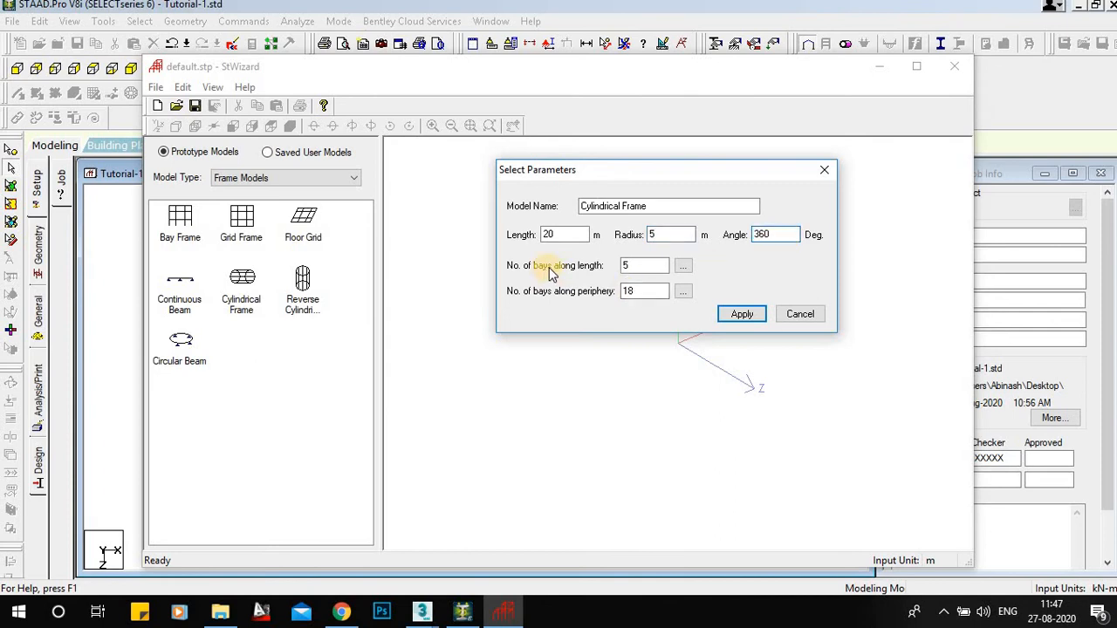
Set the cylindrical frame to 2 bays along length and 10 bays along periphery, checking the individual bay lengths and angles
{"action": "left_click", "coordinate": [630, 265]}
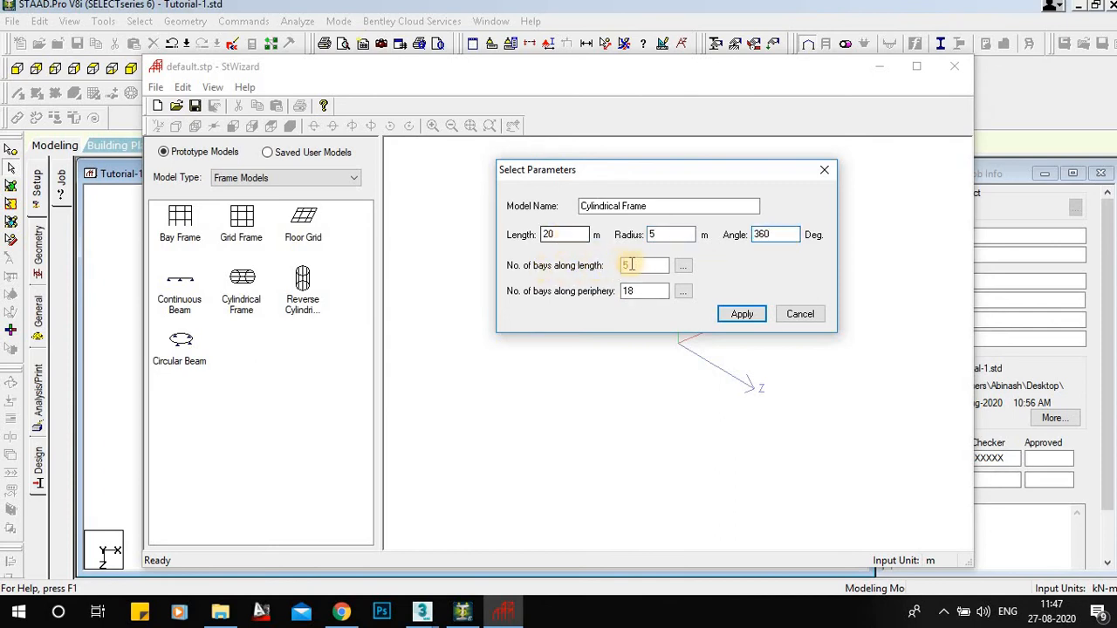
{"action": "left_click", "coordinate": [642, 265]}
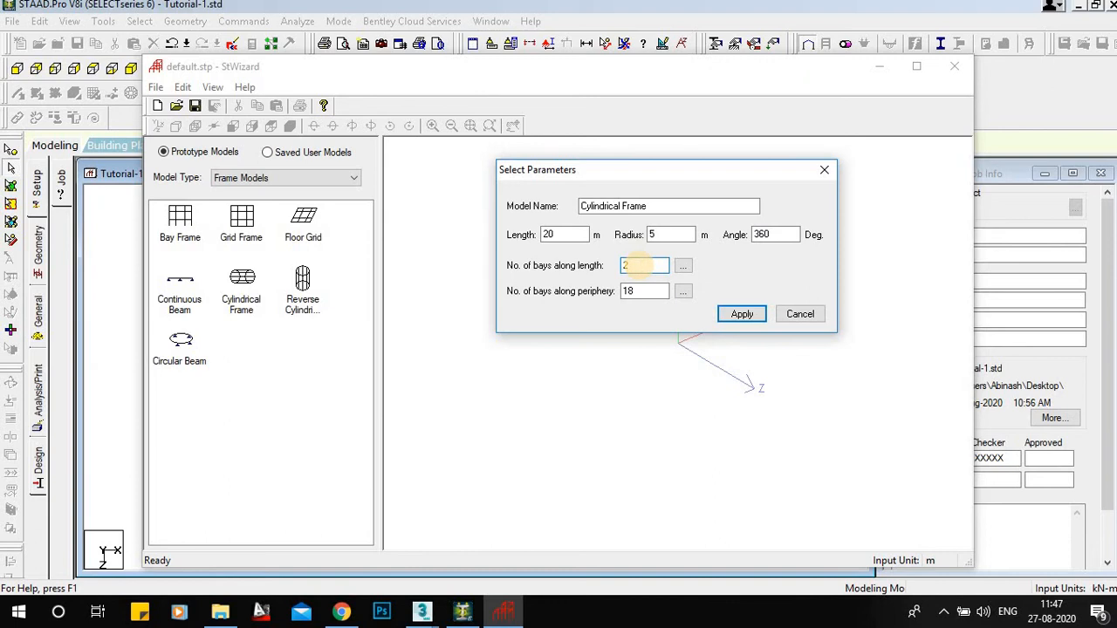
{"action": "left_click", "coordinate": [683, 266]}
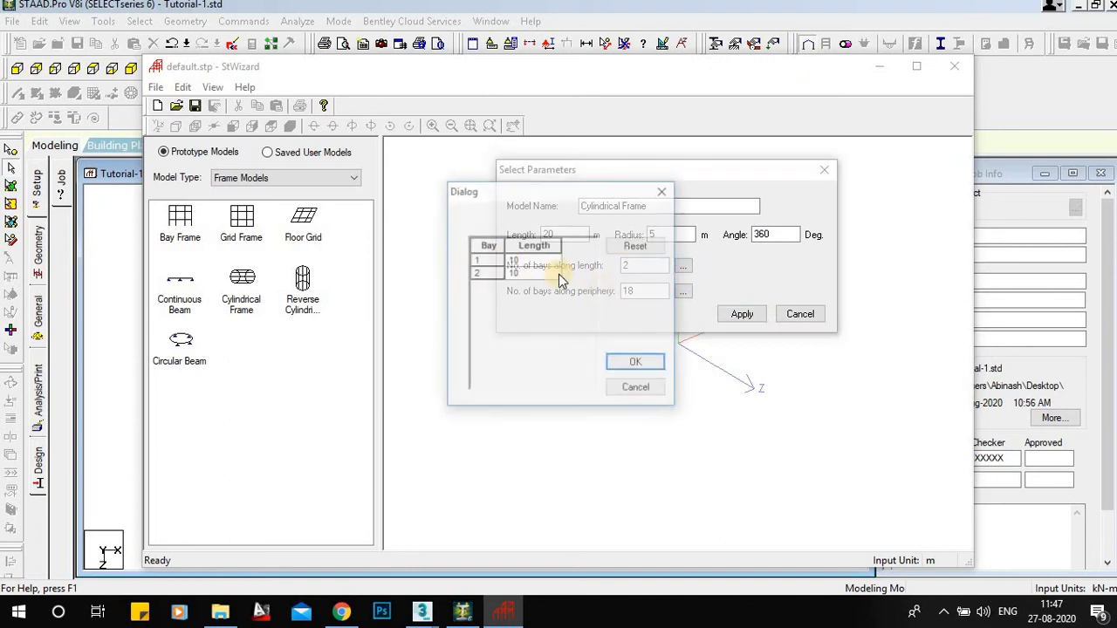
{"action": "left_click", "coordinate": [643, 366]}
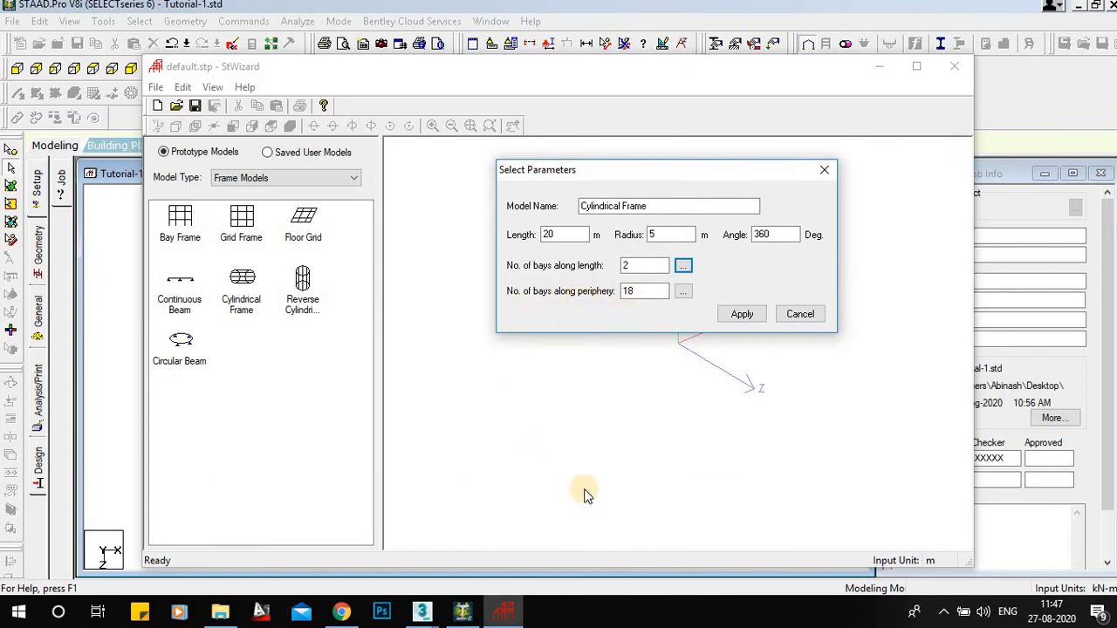
{"action": "left_click", "coordinate": [649, 291]}
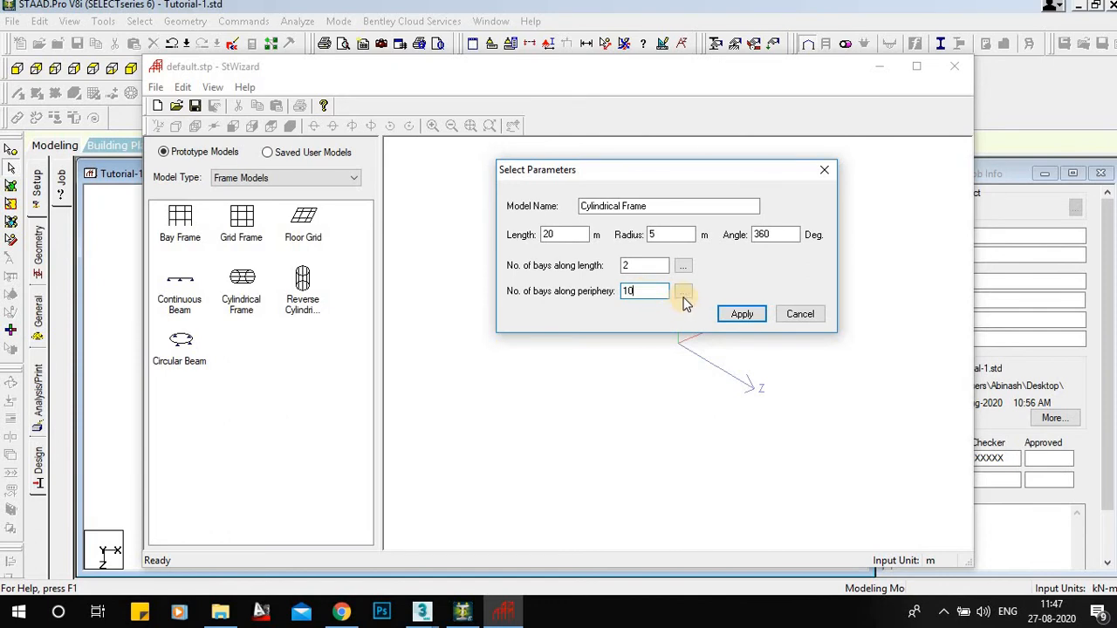
{"action": "left_click", "coordinate": [685, 295]}
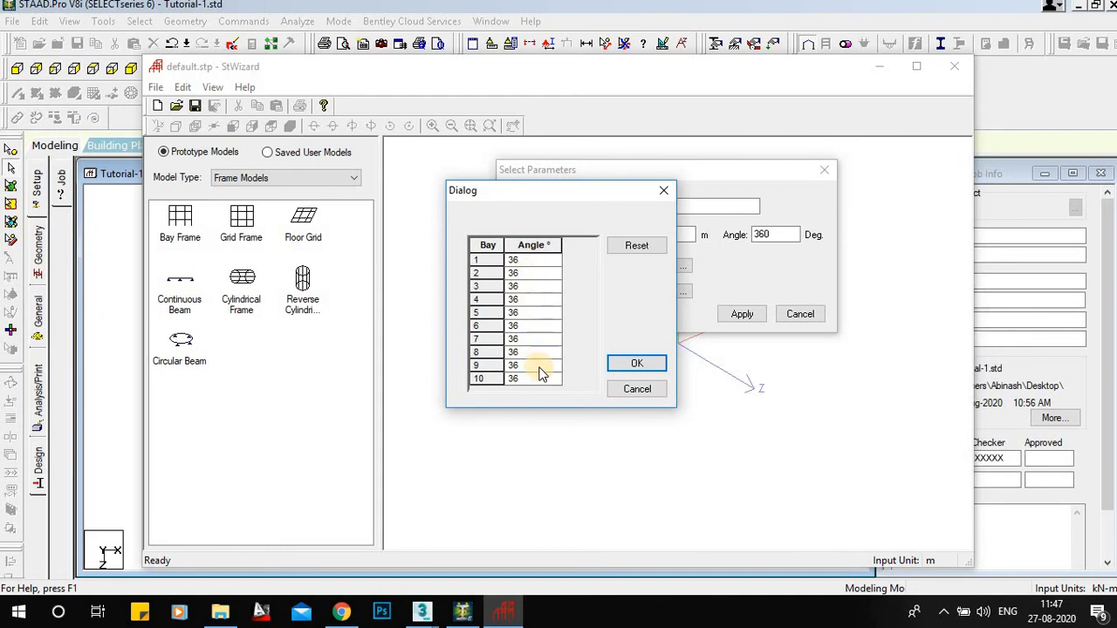
{"action": "left_click", "coordinate": [625, 364]}
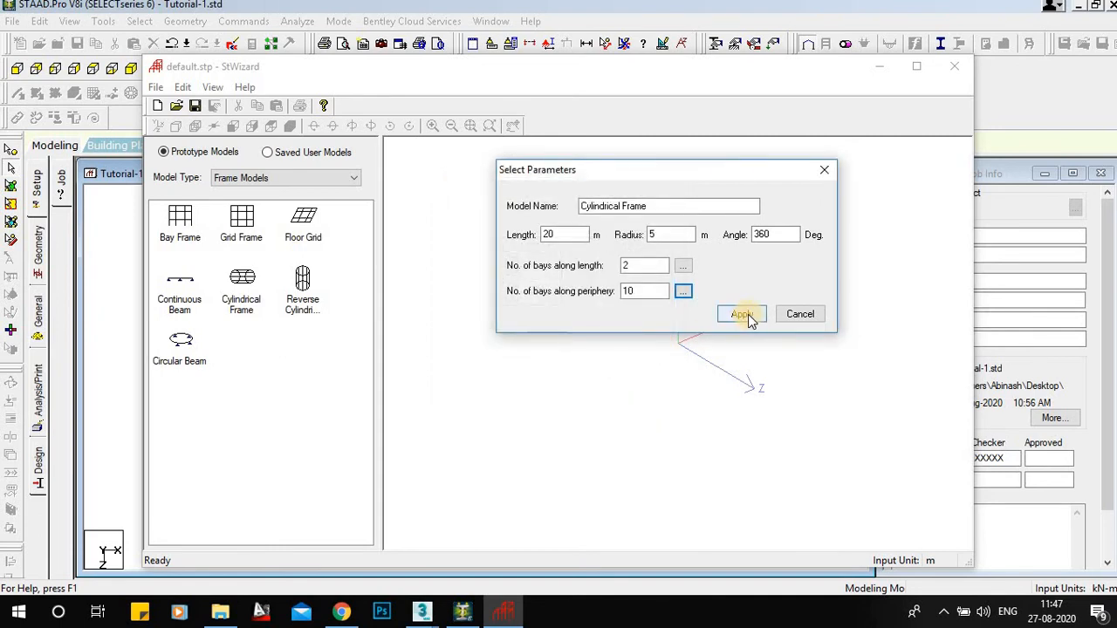
Generate the cylindrical frame and transfer it into the STAAD model with X, Y and Z offsets of 0 m
{"action": "left_click", "coordinate": [742, 316]}
{"action": "left_click", "coordinate": [944, 67]}
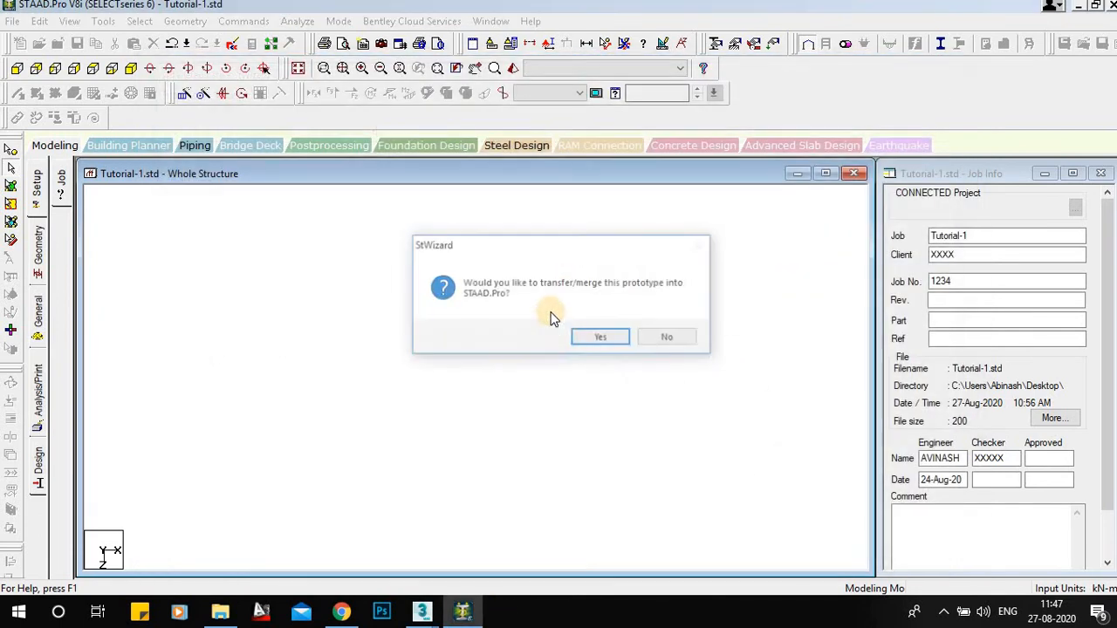
{"action": "left_click", "coordinate": [604, 337]}
{"action": "left_click", "coordinate": [654, 231]}
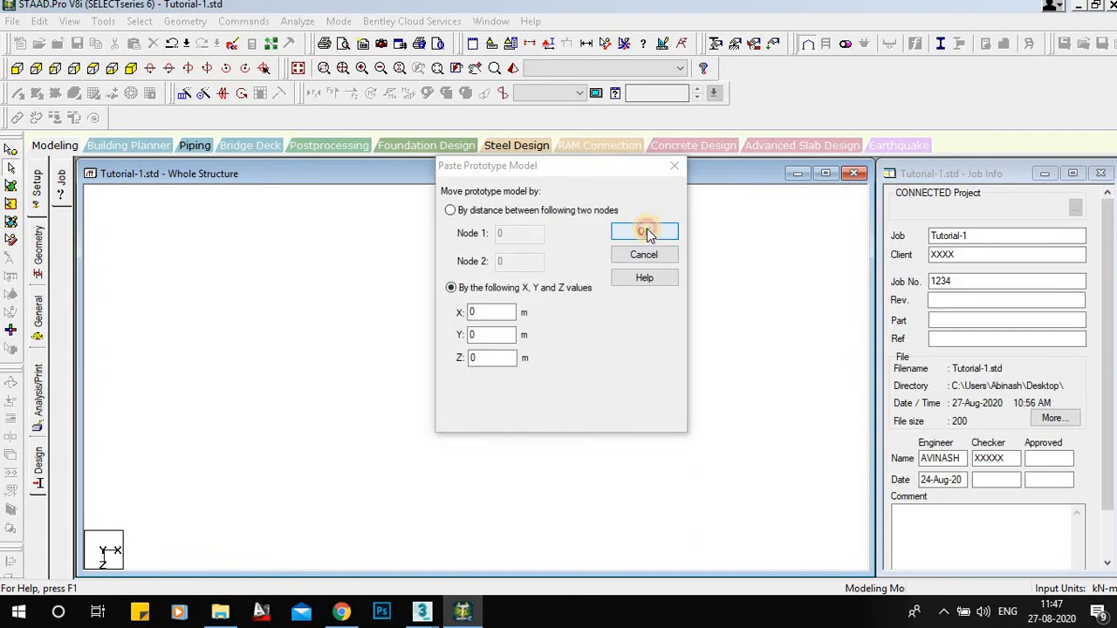
View the cylindrical frame isometrically and remove the leftover node distance dimension from the display
{"action": "left_click", "coordinate": [131, 68]}
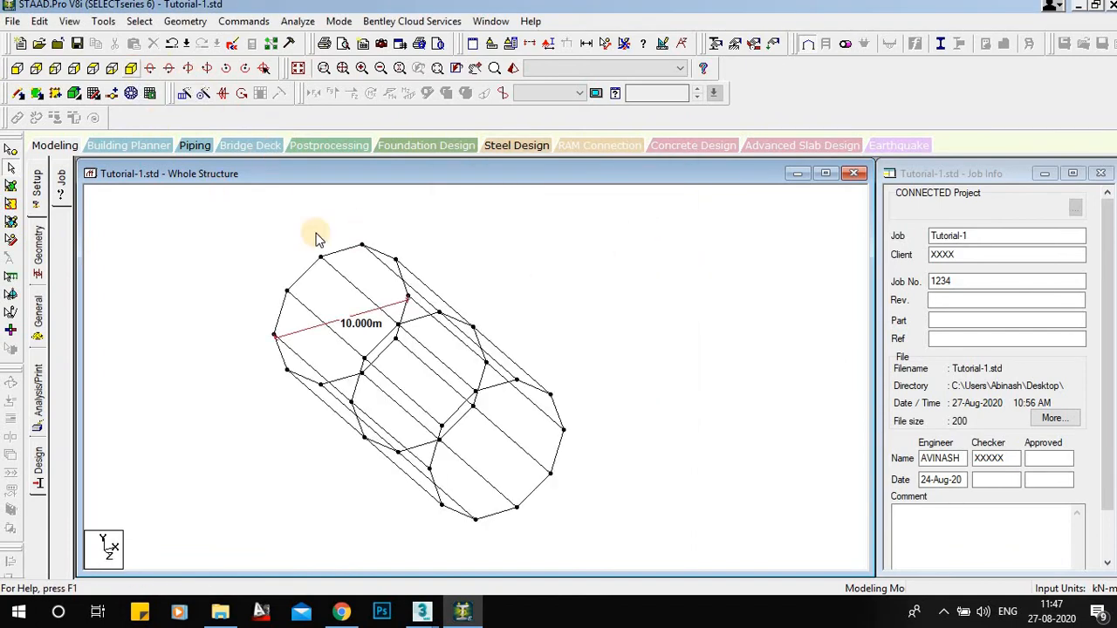
{"action": "left_click", "coordinate": [623, 44]}
{"action": "scroll", "coordinate": [479, 492], "scroll_direction": "up", "scroll_amount": 1}
{"action": "middle_click_drag", "start_coordinate": [478, 493], "coordinate": [471, 480]}
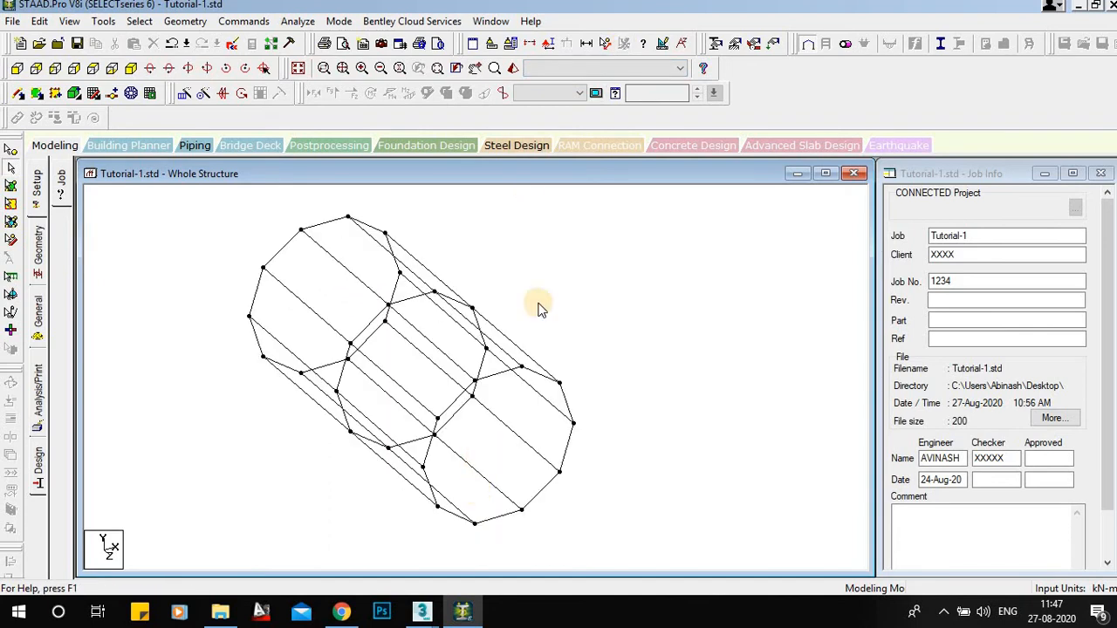
Measure the cylindrical frame's full length between its end nodes and the length of each of its two bays
{"action": "left_click", "coordinate": [607, 45]}
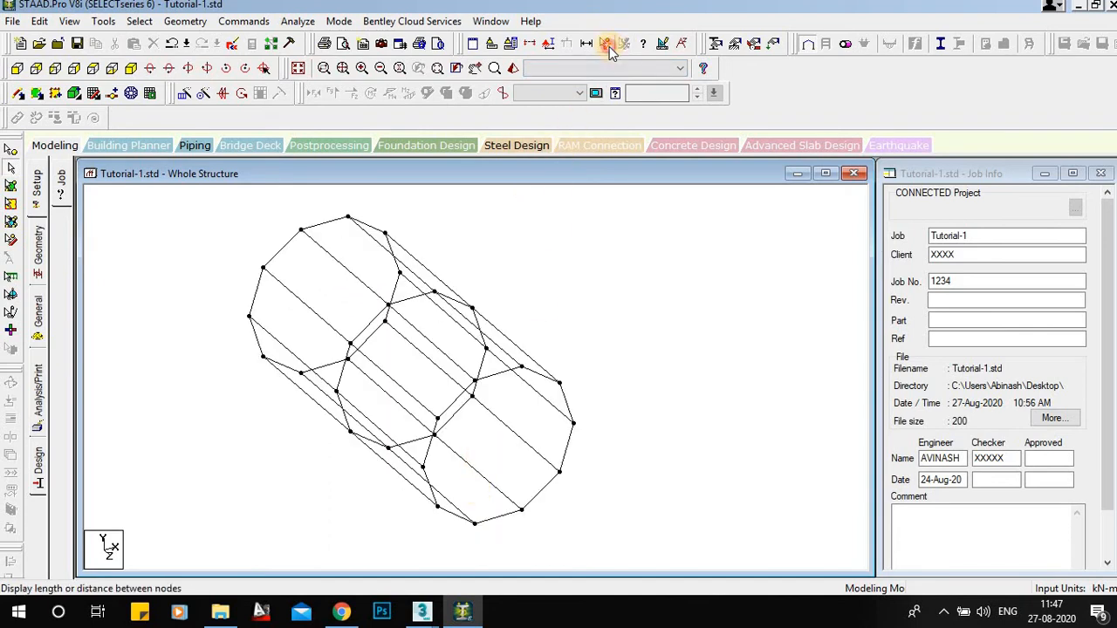
{"action": "left_click", "coordinate": [251, 318]}
{"action": "left_click", "coordinate": [420, 467]}
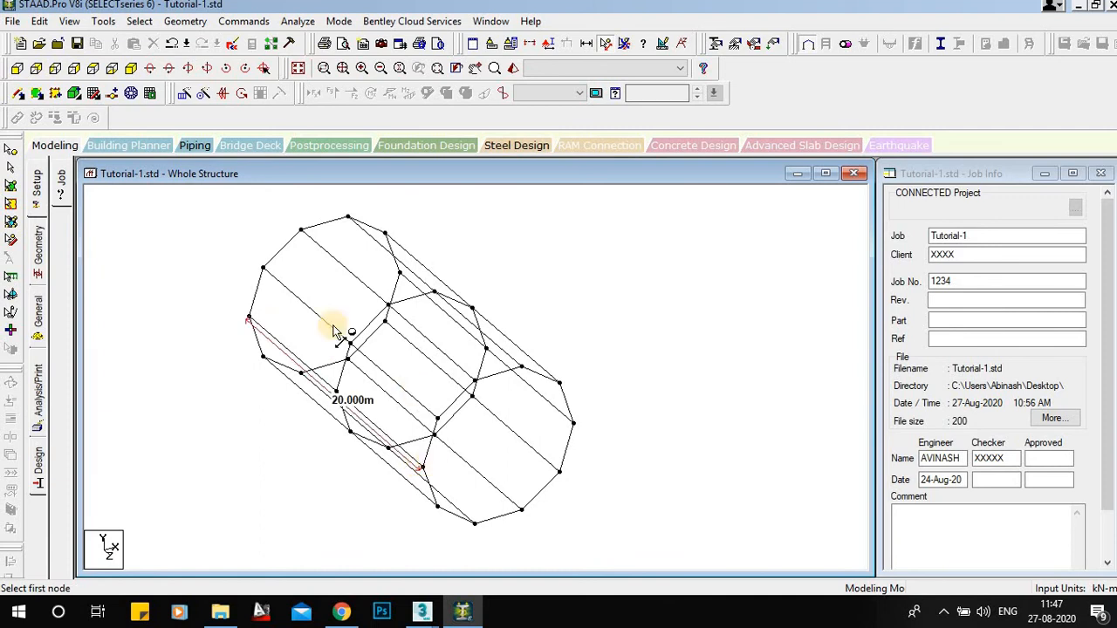
{"action": "left_click", "coordinate": [263, 268]}
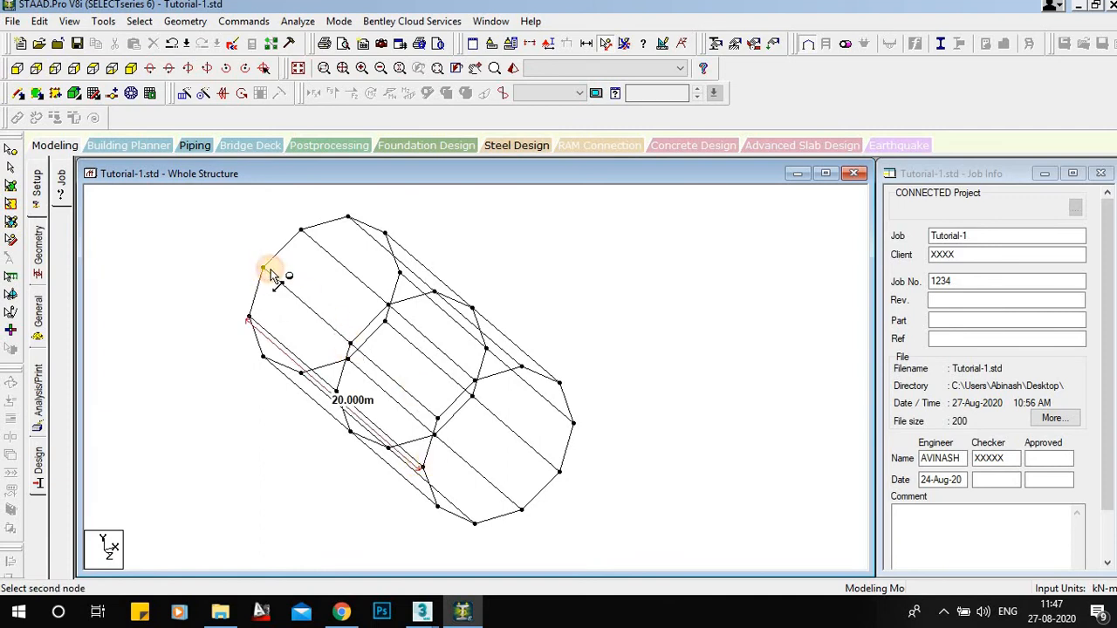
{"action": "left_click", "coordinate": [349, 347]}
{"action": "left_click", "coordinate": [349, 346]}
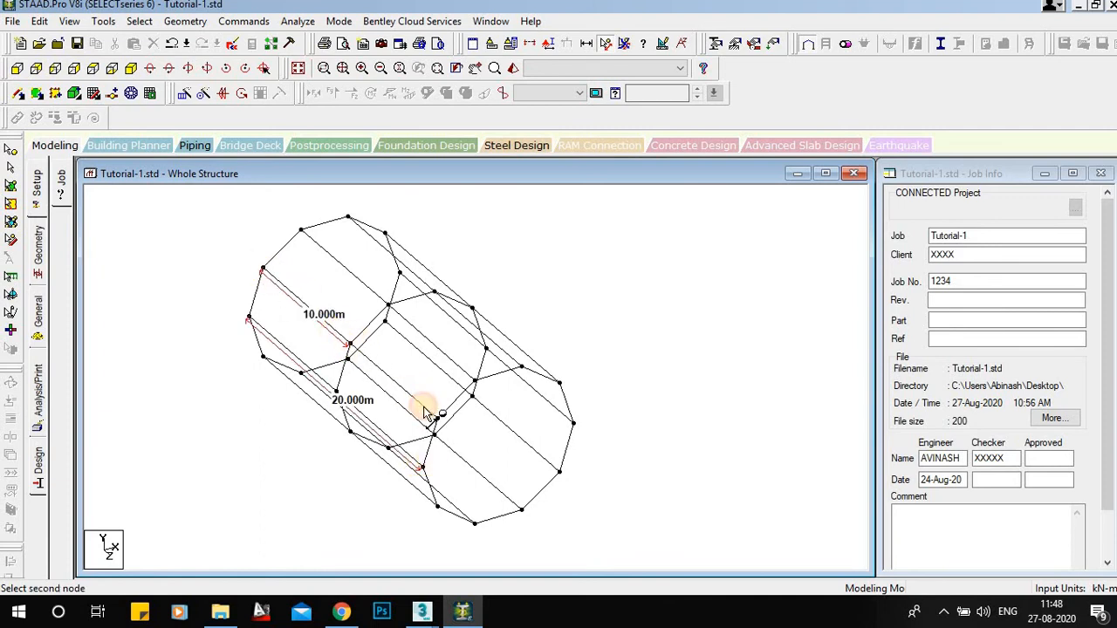
{"action": "left_click", "coordinate": [435, 419]}
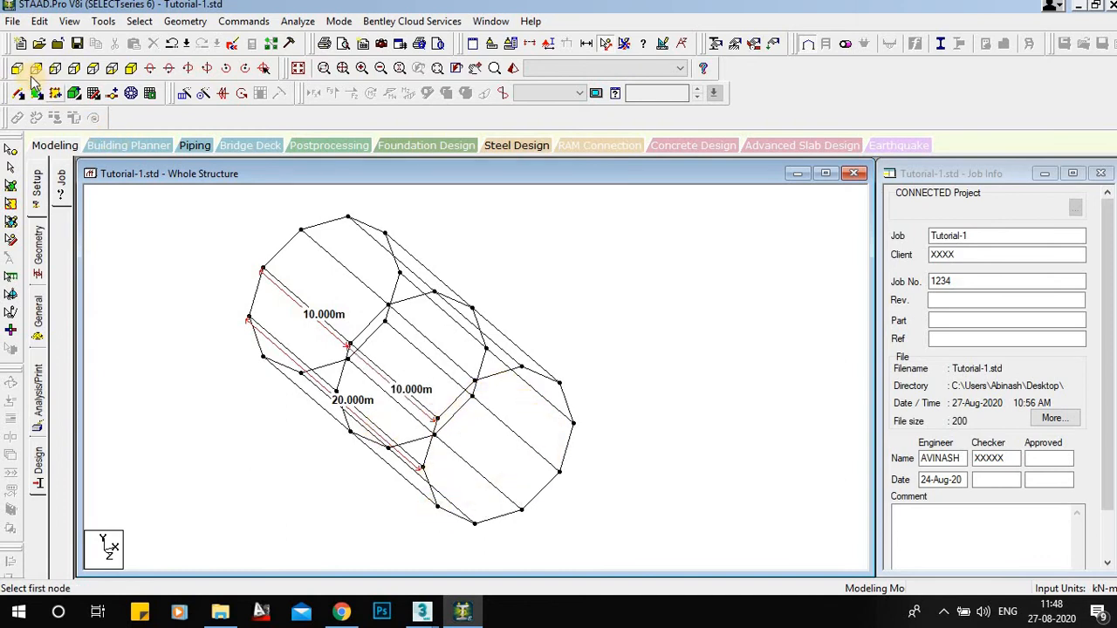
View the cylindrical frame end-on and measure the diameter between its two horizontally opposite nodes
{"action": "left_click", "coordinate": [36, 69]}
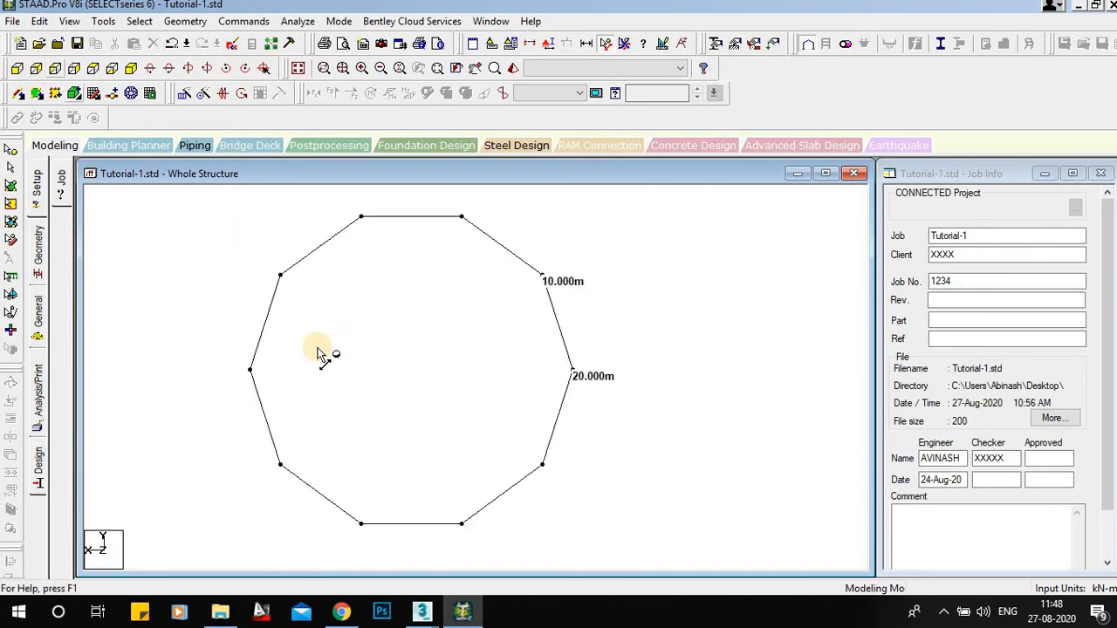
{"action": "left_click", "coordinate": [250, 370]}
{"action": "left_click", "coordinate": [572, 372]}
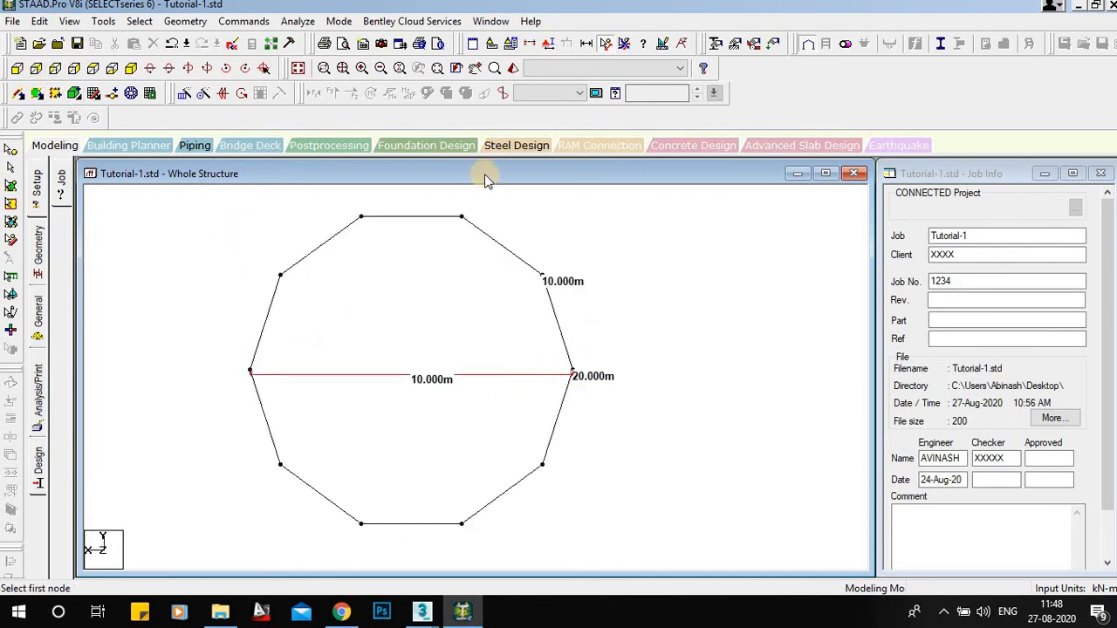
Return to the isometric view and delete the entire cylindrical frame model
{"action": "left_click", "coordinate": [131, 68]}
{"action": "scroll", "coordinate": [376, 370], "scroll_direction": "up", "scroll_amount": 2}
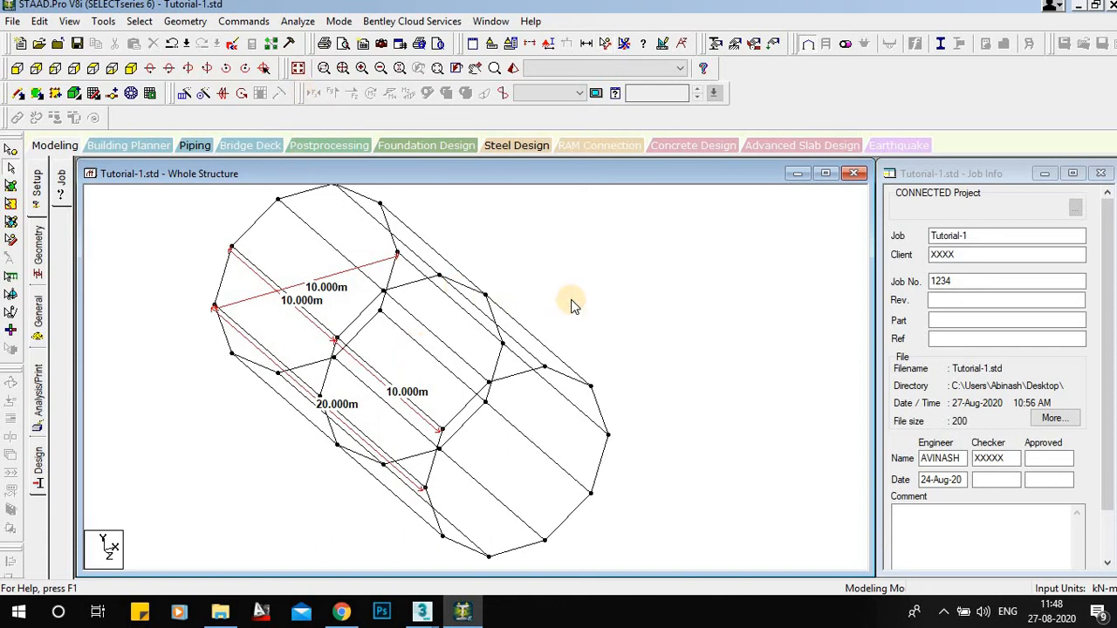
{"action": "key", "text": "ctrl+a"}
{"action": "key", "text": "Delete"}
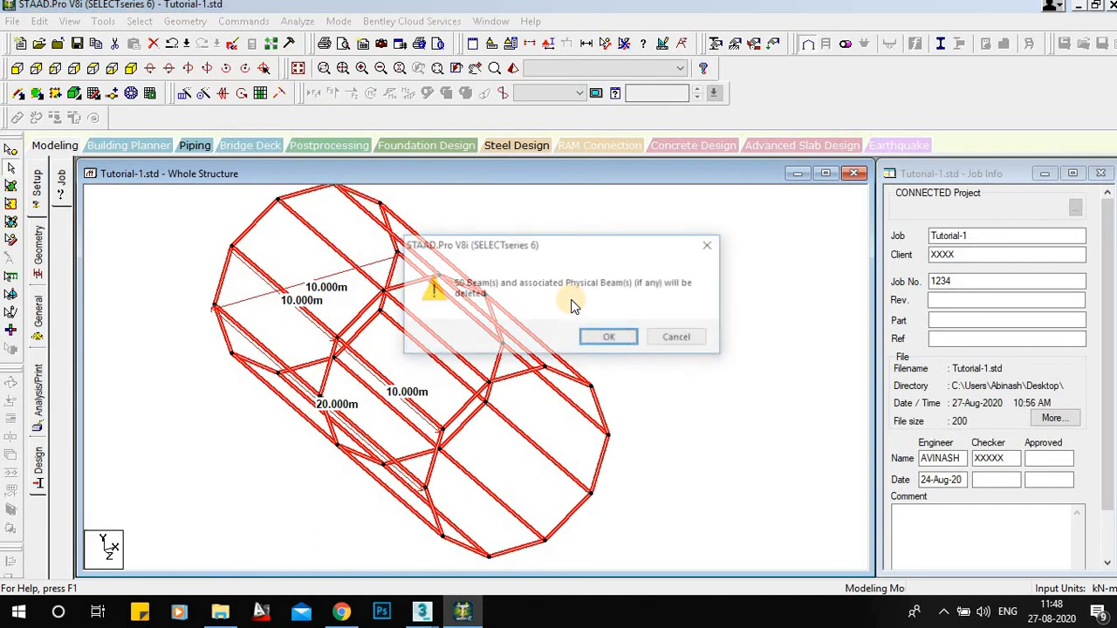
{"action": "key", "text": "Return"}
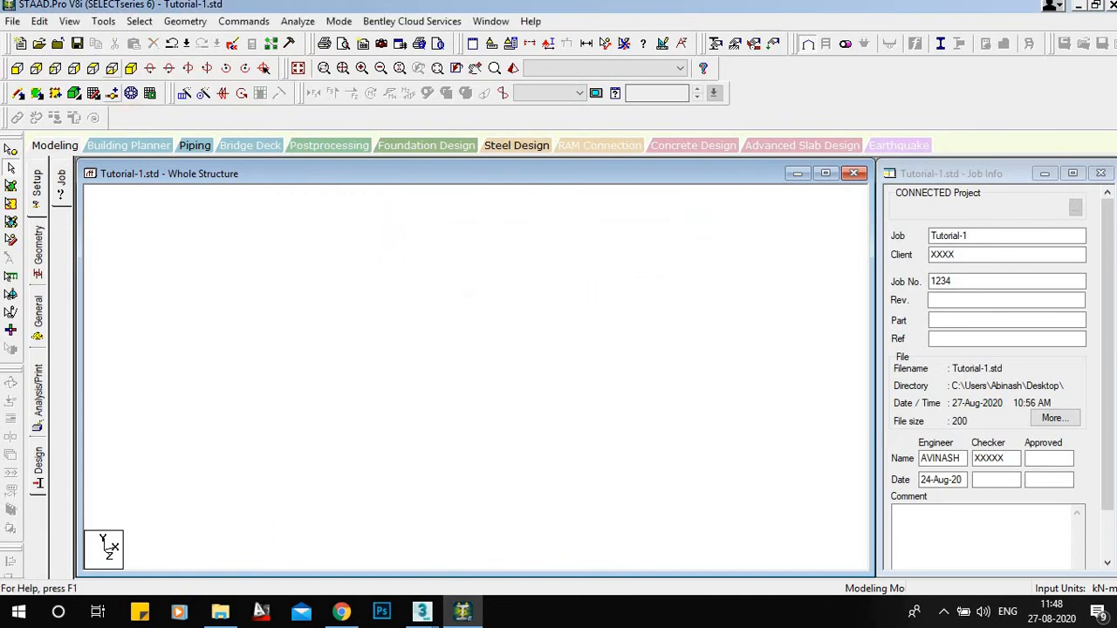
Run the Structure Wizard once more and list the Frame Models prototypes
{"action": "left_click", "coordinate": [184, 21]}
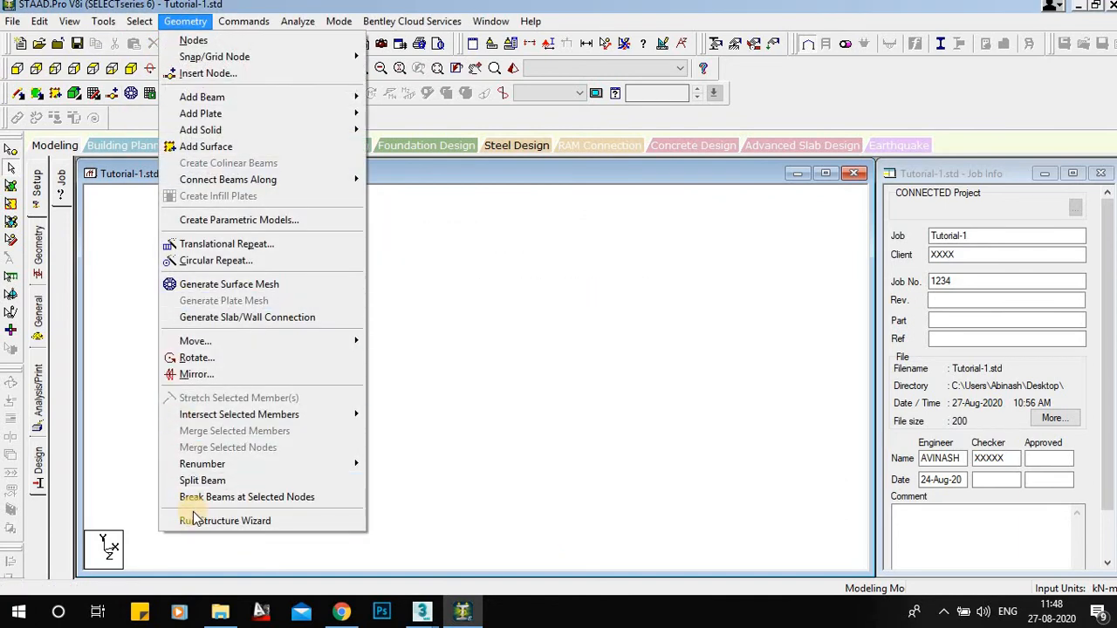
{"action": "left_click", "coordinate": [189, 522]}
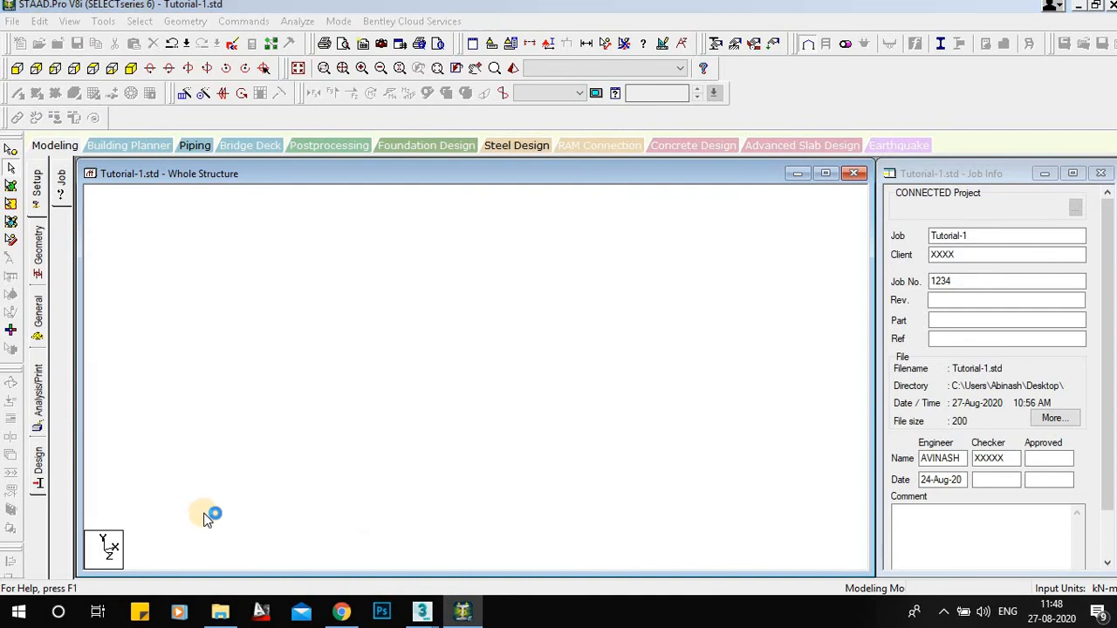
{"action": "left_click", "coordinate": [298, 178]}
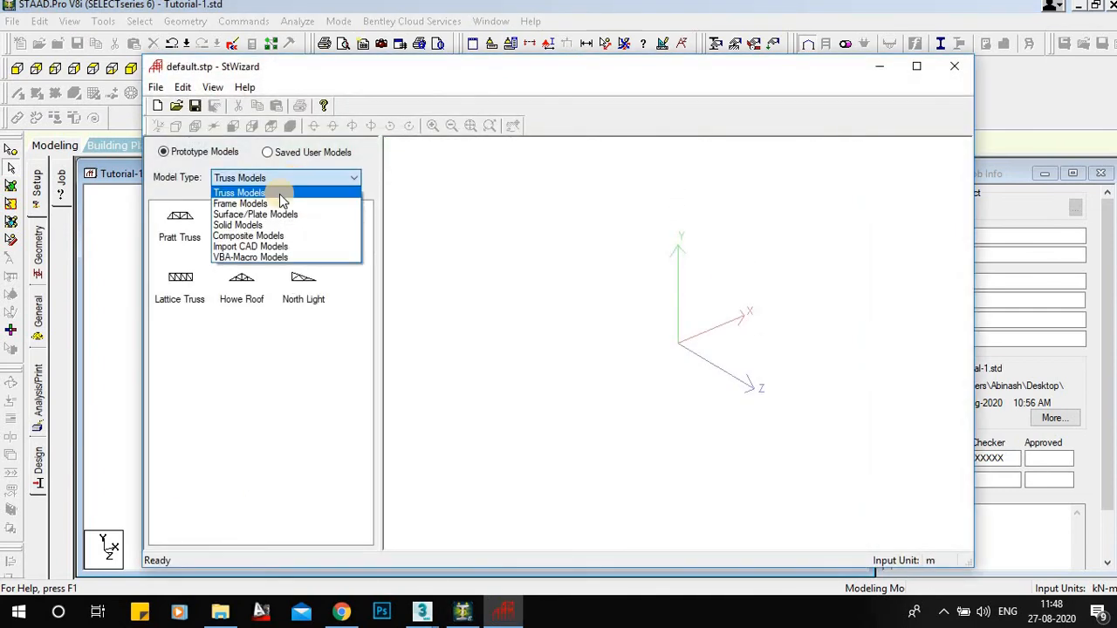
{"action": "left_click", "coordinate": [278, 205]}
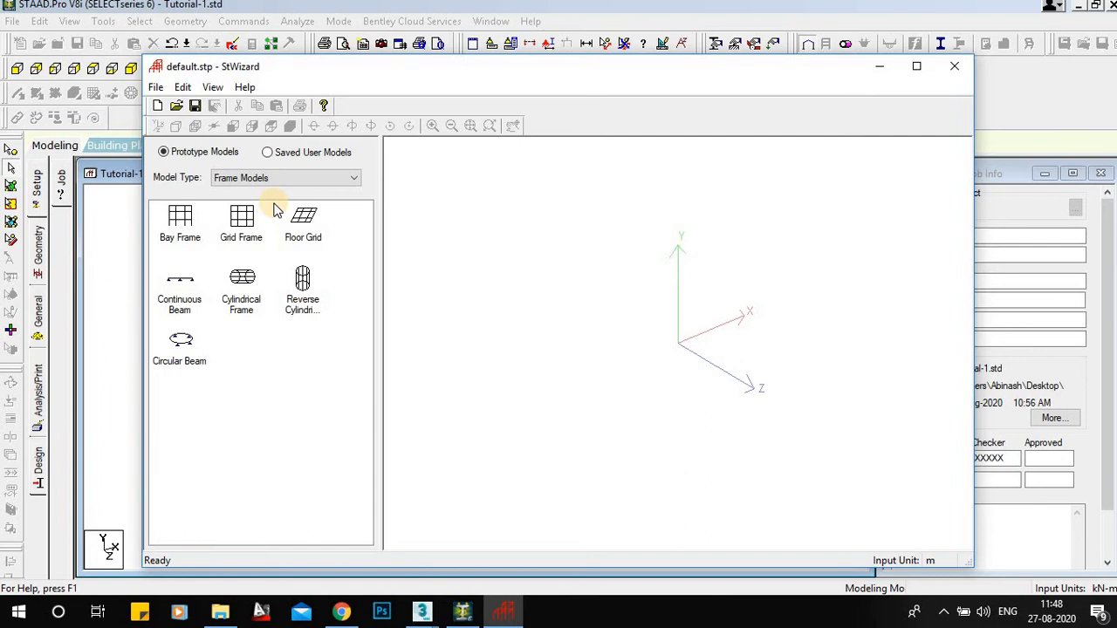
Switch the Structure Wizard's prototype list to Truss Models
{"action": "left_click", "coordinate": [286, 179]}
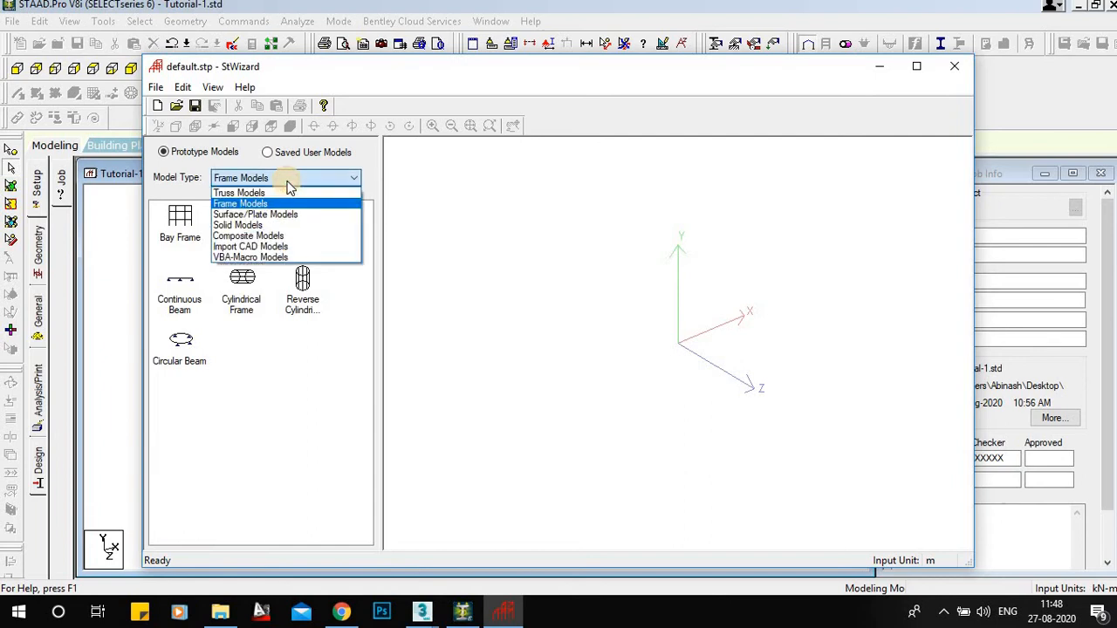
{"action": "left_click", "coordinate": [273, 193]}
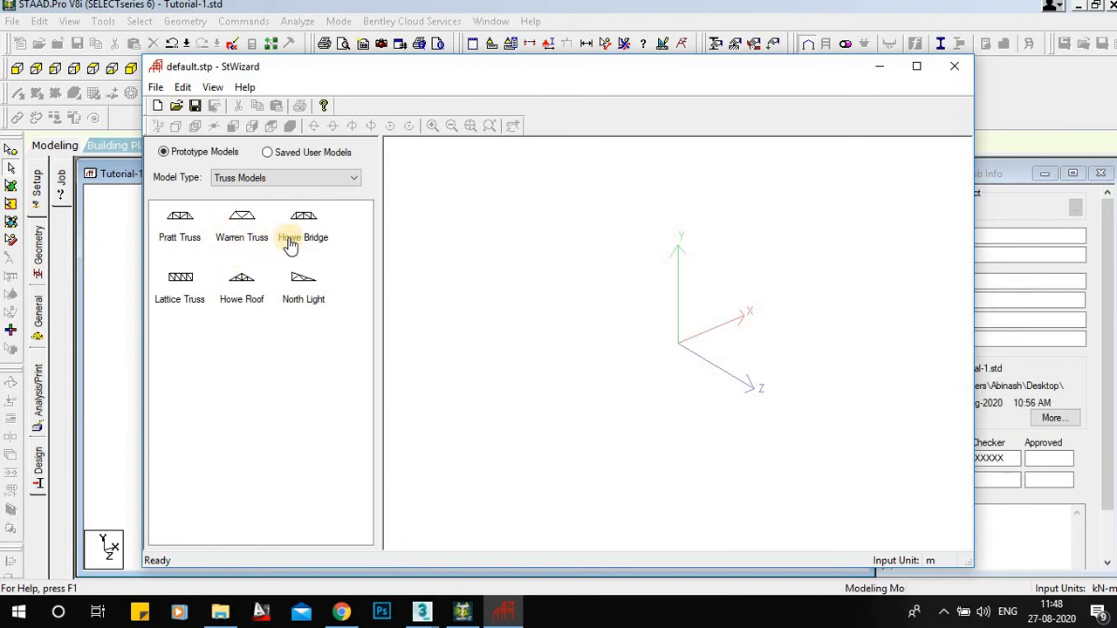
{"action": "left_click", "coordinate": [183, 301]}
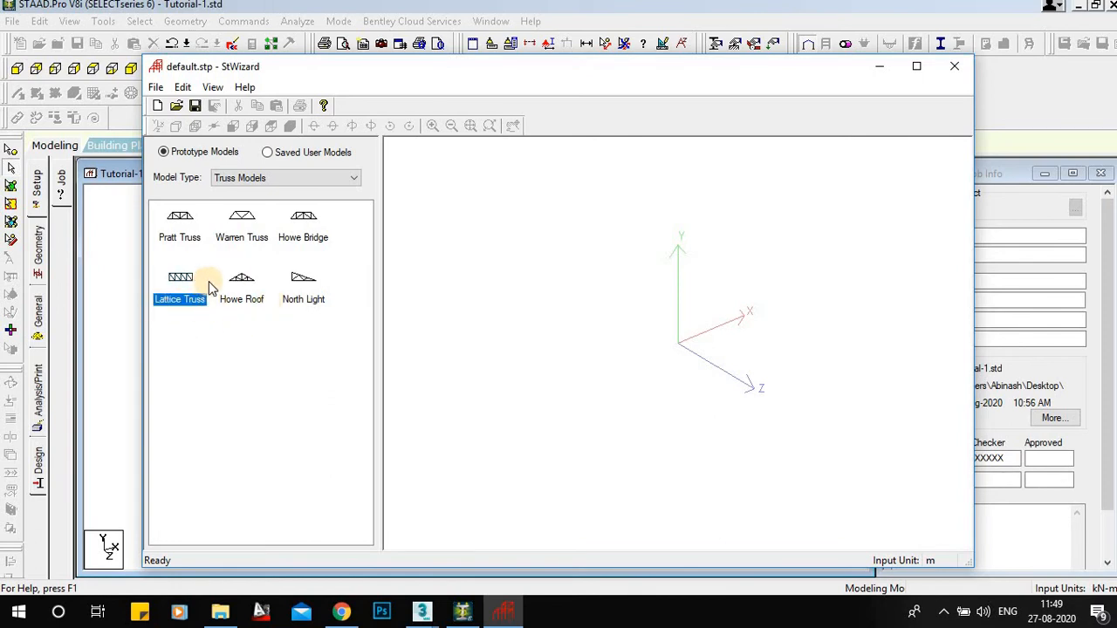
Generate a Warren Truss 20 m long, 10 m high and 10 m wide, with 2 bays along the length and 1 along the width
{"action": "double_click", "coordinate": [242, 234]}
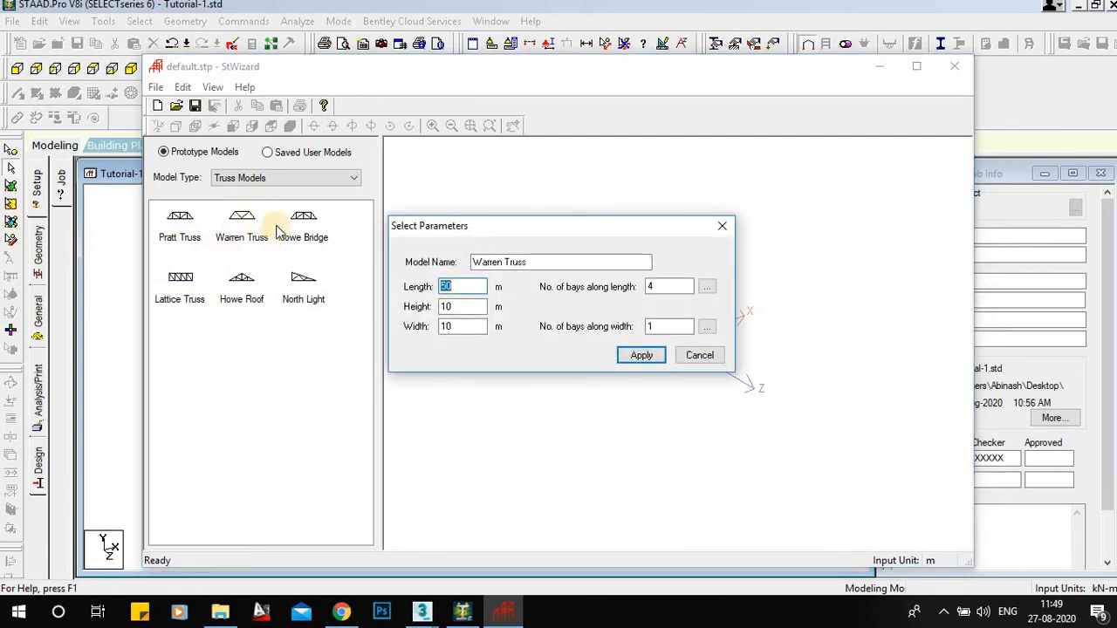
{"action": "left_click_drag", "start_coordinate": [542, 230], "coordinate": [571, 192]}
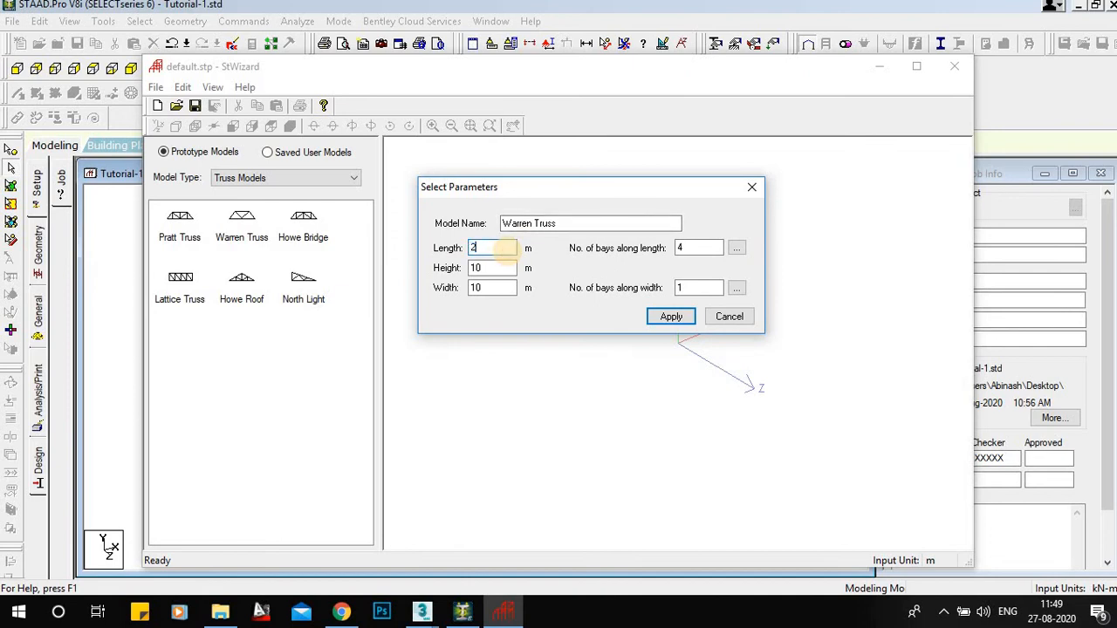
{"action": "double_click", "coordinate": [701, 250]}
{"action": "type", "text": "2"}
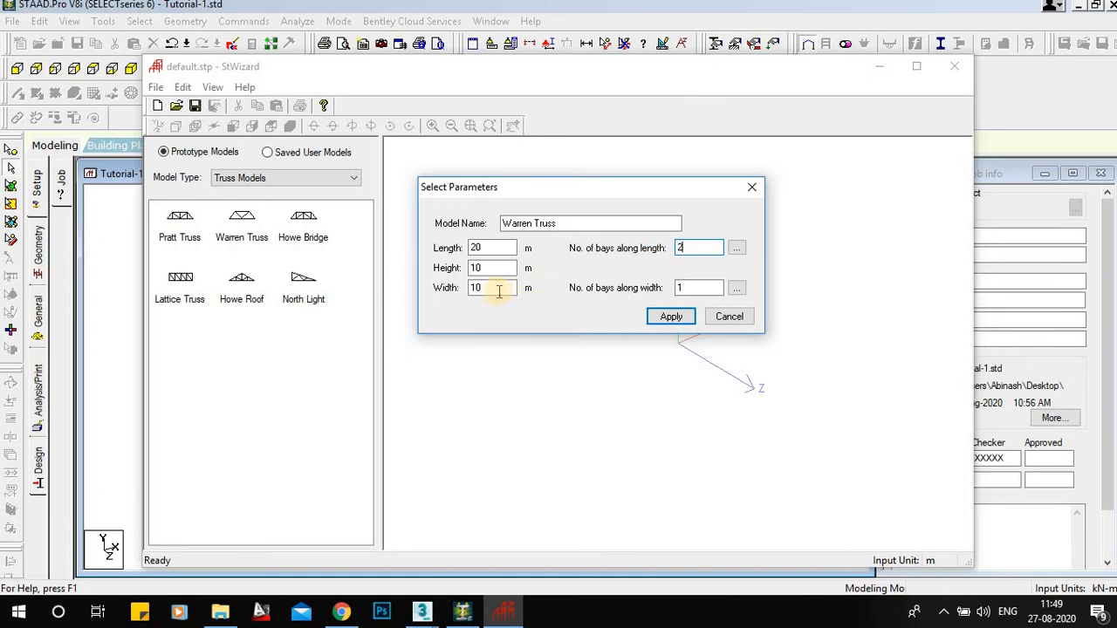
{"action": "double_click", "coordinate": [493, 268]}
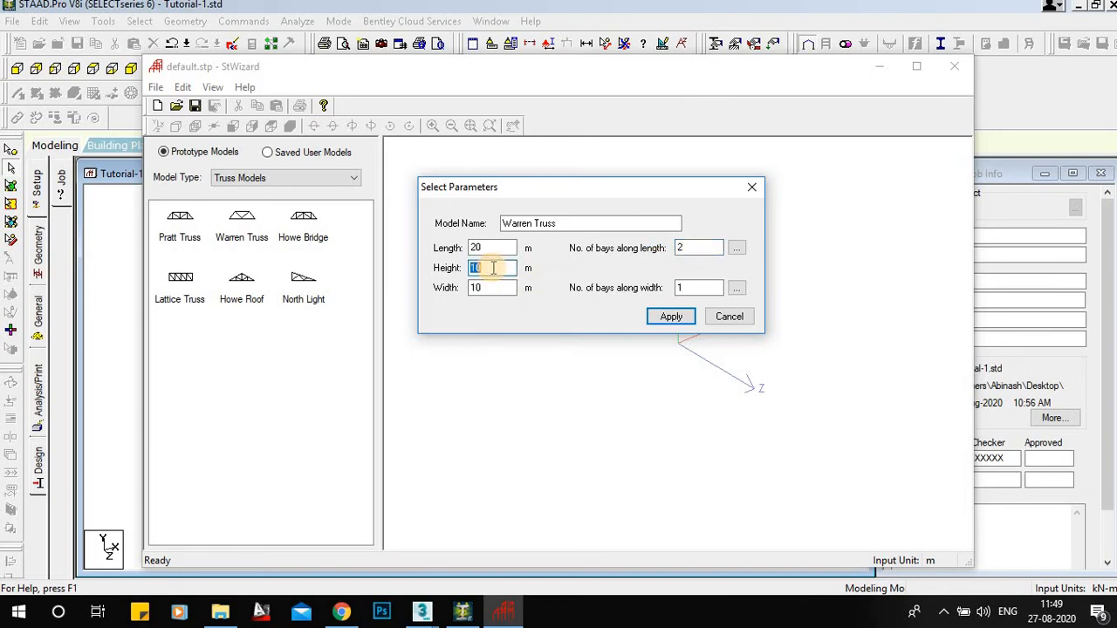
{"action": "double_click", "coordinate": [492, 289]}
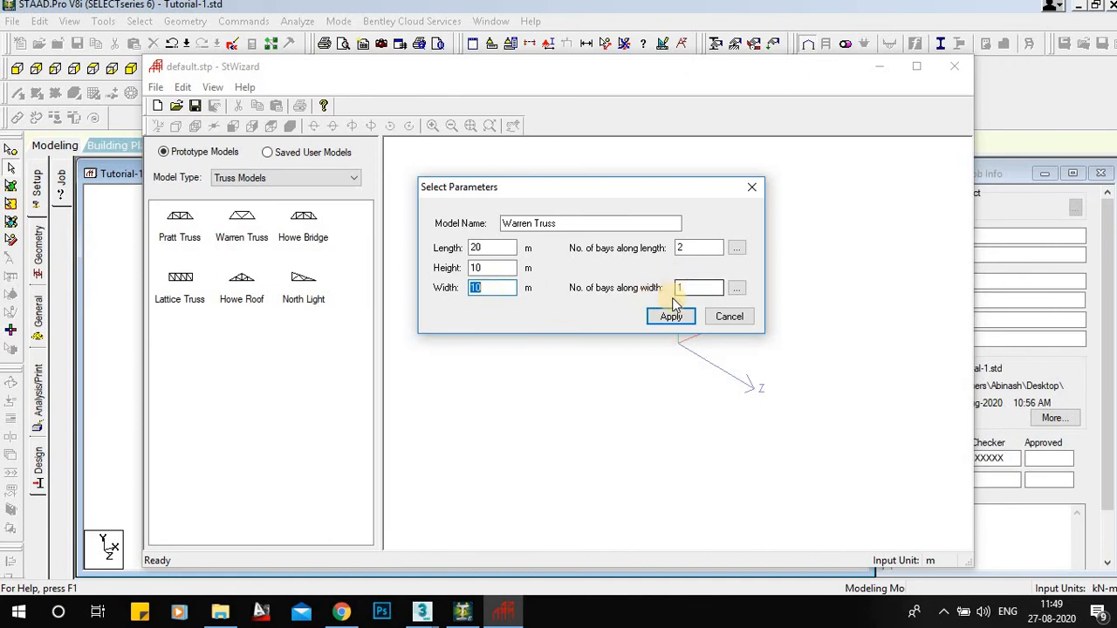
{"action": "left_click", "coordinate": [671, 318]}
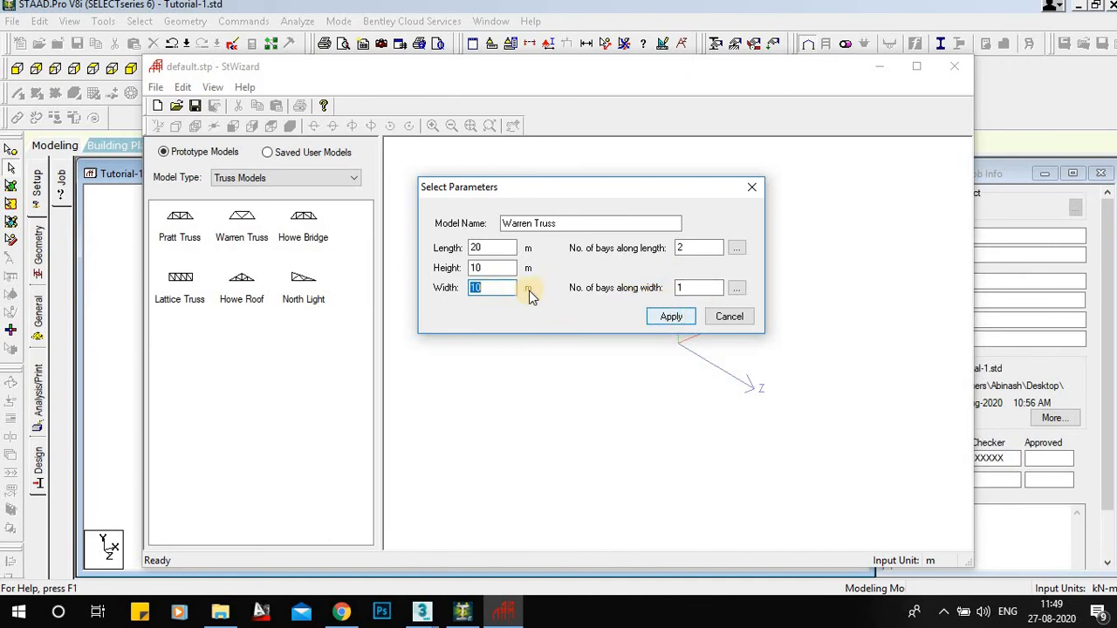
{"action": "left_click", "coordinate": [691, 290]}
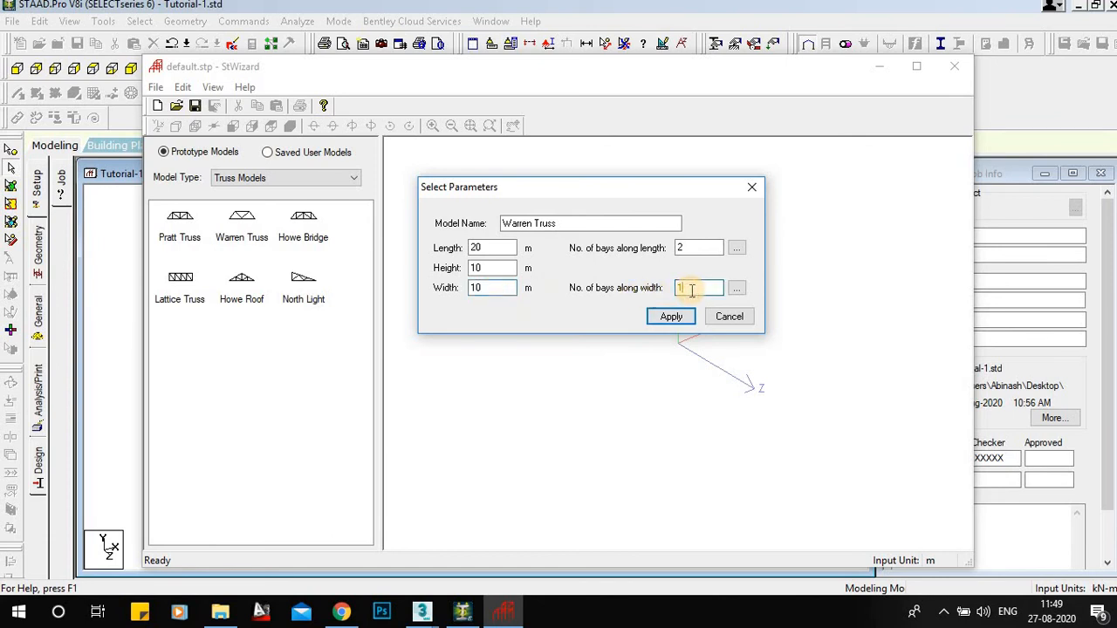
{"action": "left_click", "coordinate": [669, 316]}
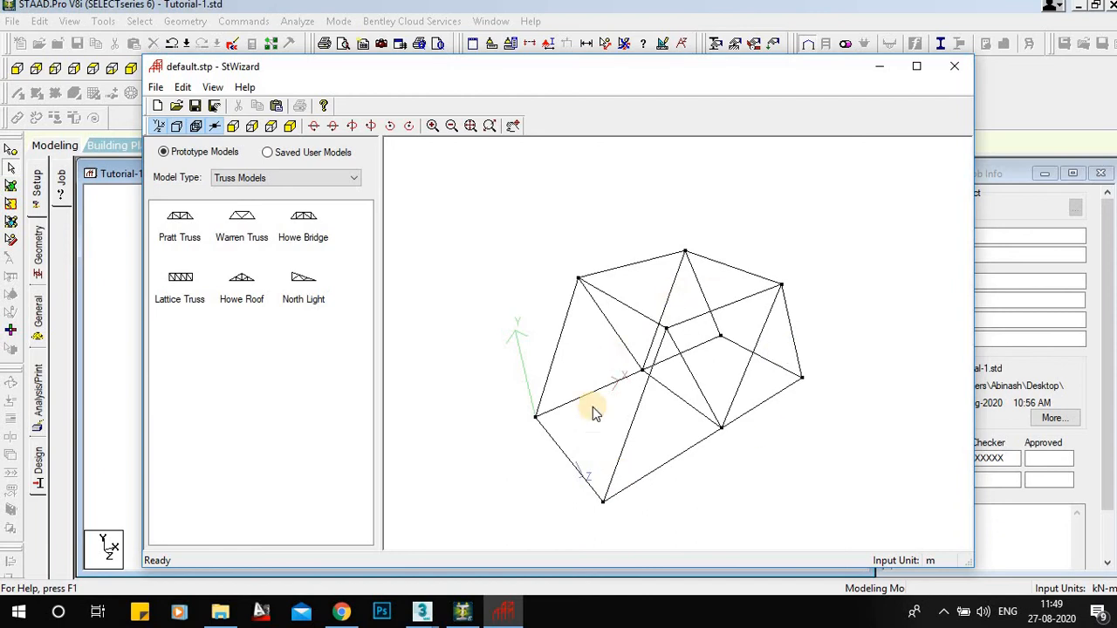
{"action": "double_click", "coordinate": [180, 220]}
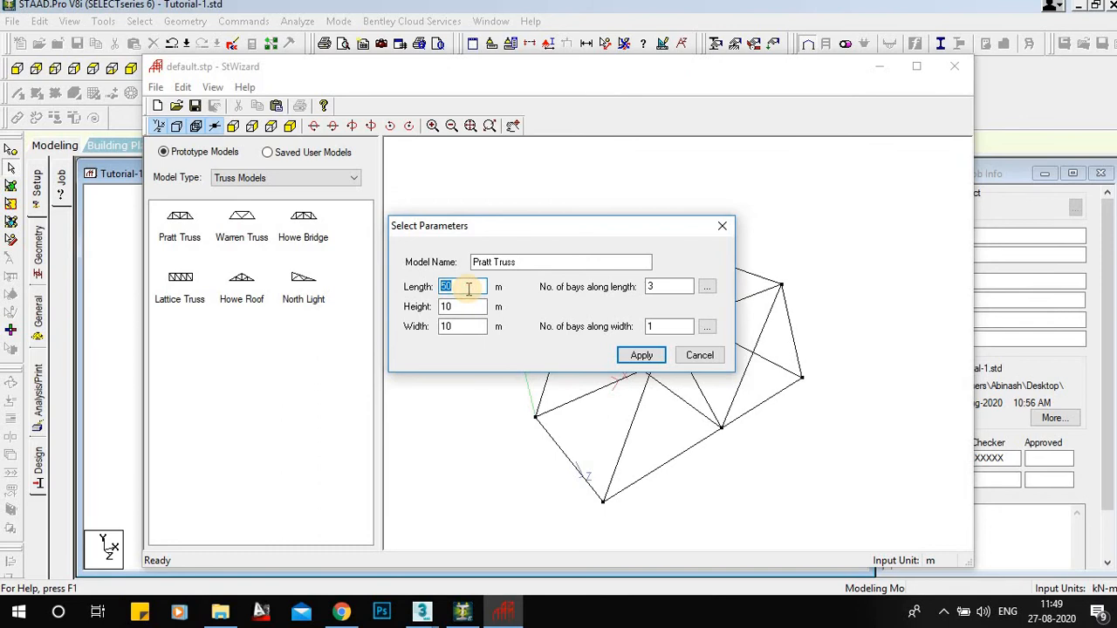
{"action": "type", "text": "20"}
{"action": "double_click", "coordinate": [660, 286]}
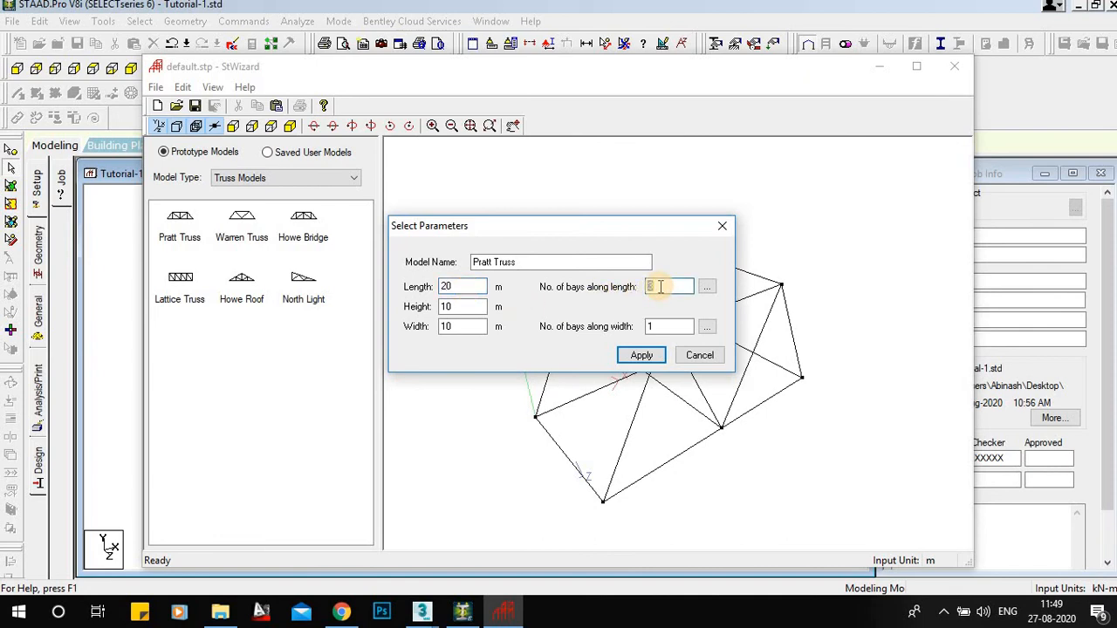
{"action": "left_click", "coordinate": [722, 226]}
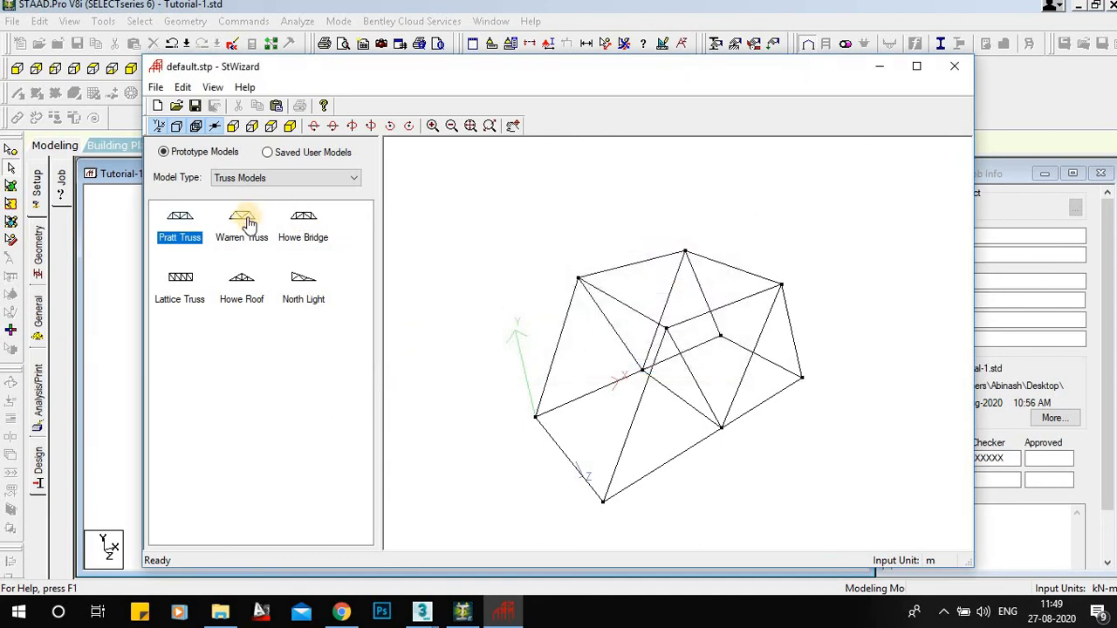
Check the Warren Truss parameters and reapply them with a 20 m length and 2 bays along the length
{"action": "double_click", "coordinate": [240, 241]}
{"action": "double_click", "coordinate": [462, 287]}
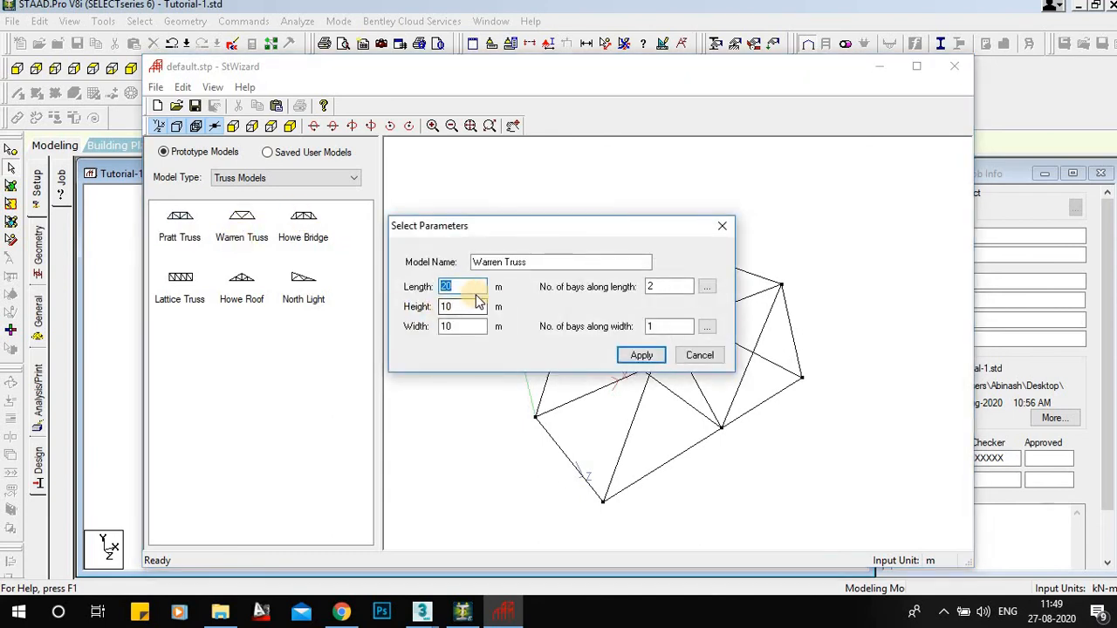
{"action": "left_click", "coordinate": [466, 289]}
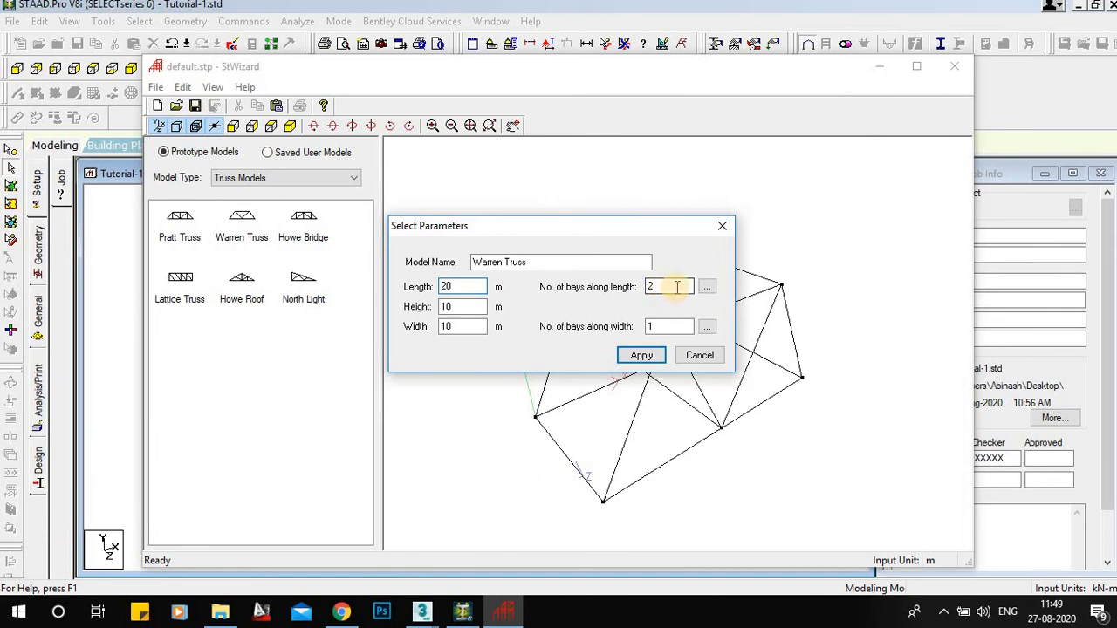
{"action": "left_click", "coordinate": [643, 354]}
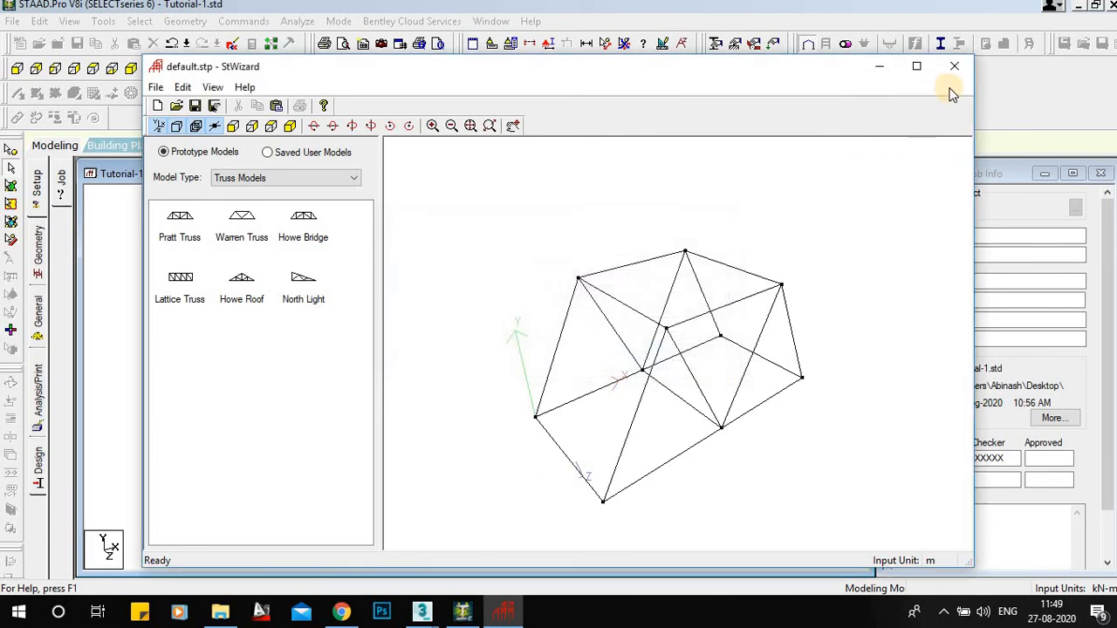
Close the wizard and merge the Warren truss prototype into the STAAD.Pro structure
{"action": "left_click", "coordinate": [941, 81]}
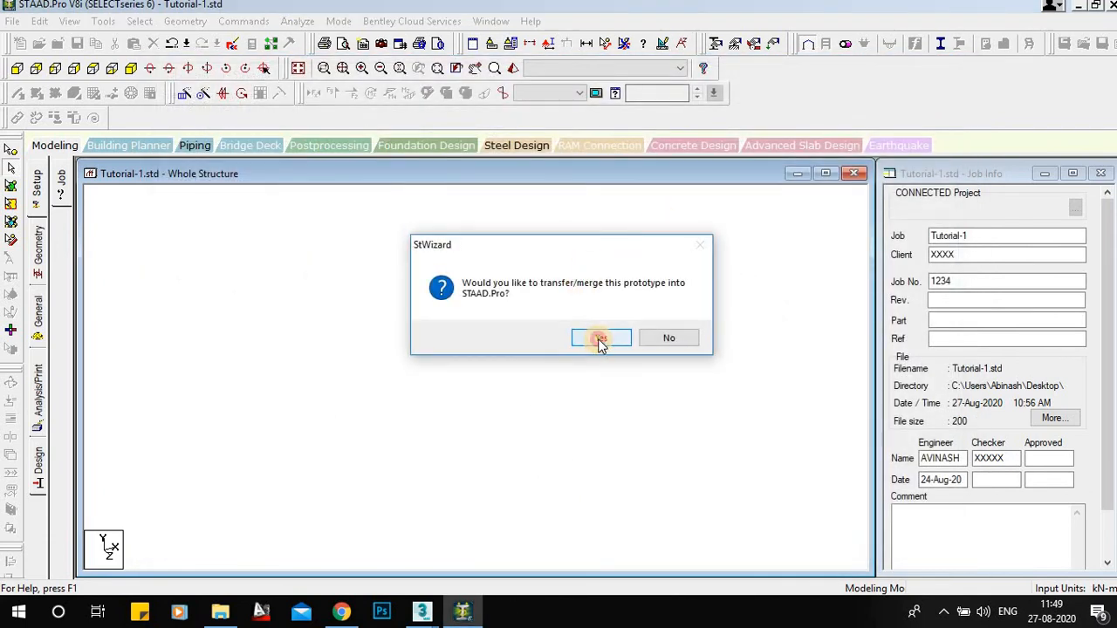
{"action": "left_click", "coordinate": [598, 334]}
{"action": "left_click", "coordinate": [640, 232]}
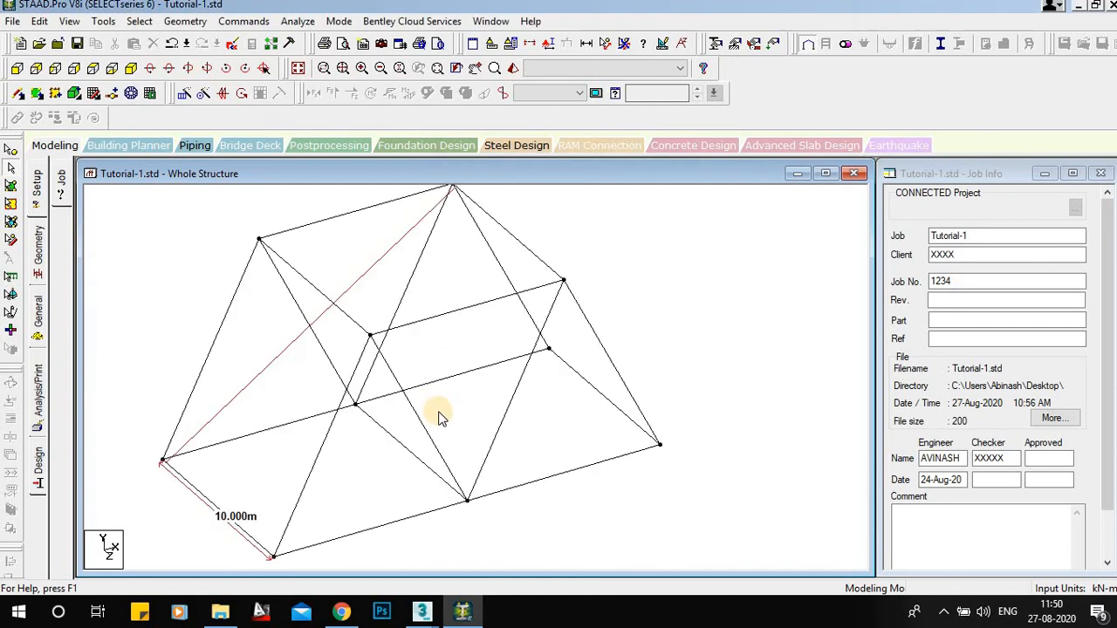
Clear the old node-to-node dimensions and measure the truss's width between its two near-end bottom nodes
{"action": "left_click", "coordinate": [627, 46]}
{"action": "middle_click_drag", "start_coordinate": [464, 435], "coordinate": [458, 393]}
{"action": "left_click", "coordinate": [605, 42]}
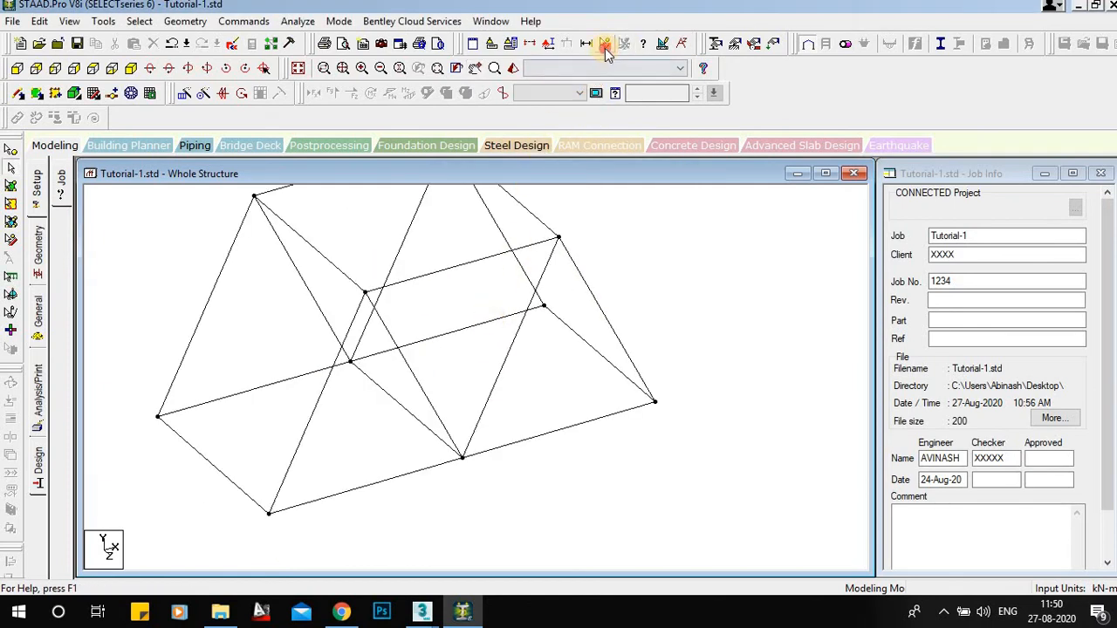
{"action": "left_click", "coordinate": [269, 514]}
{"action": "left_click", "coordinate": [157, 417]}
Measure the truss's full length along the front bottom chord and the length of each of its two bays
{"action": "middle_click_drag", "start_coordinate": [441, 508], "coordinate": [439, 544]}
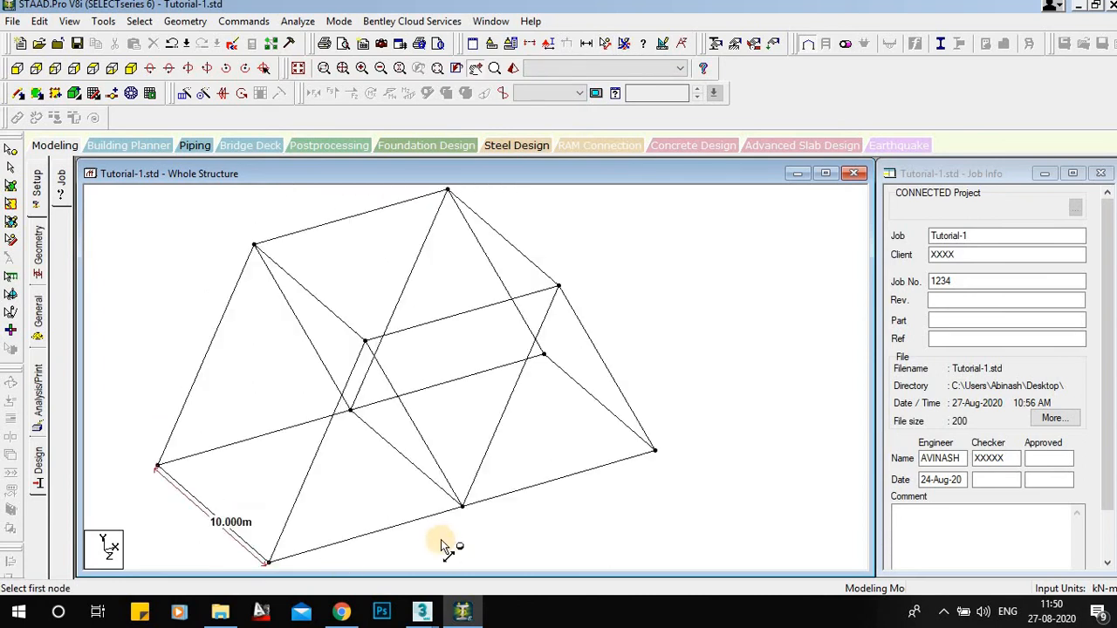
{"action": "scroll", "coordinate": [406, 499], "scroll_direction": "down", "scroll_amount": 1}
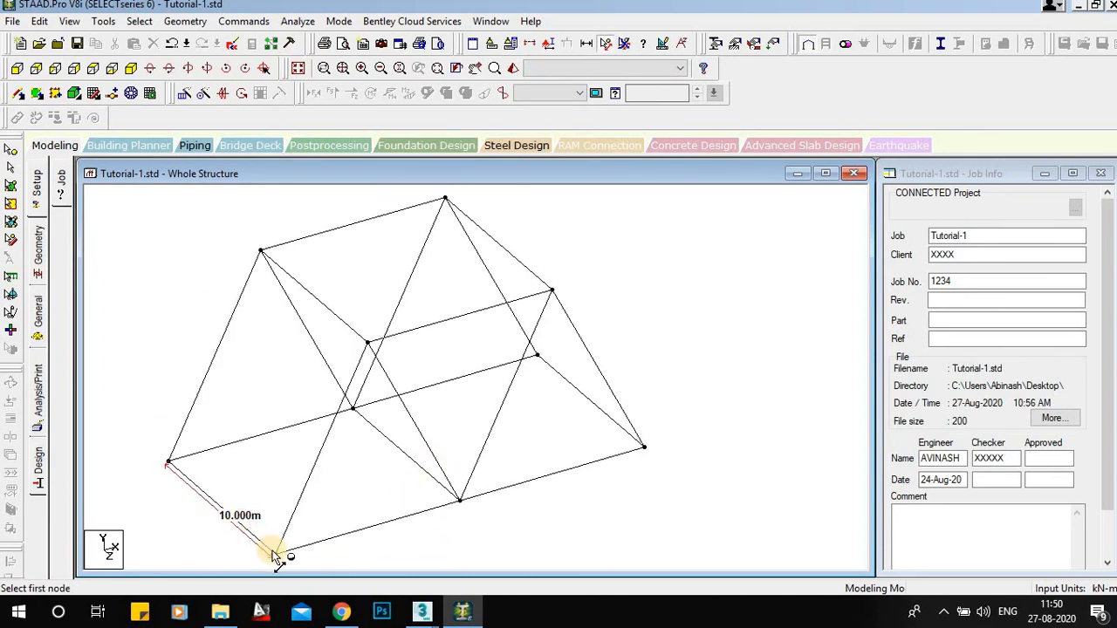
{"action": "left_click", "coordinate": [275, 556]}
{"action": "left_click", "coordinate": [644, 448]}
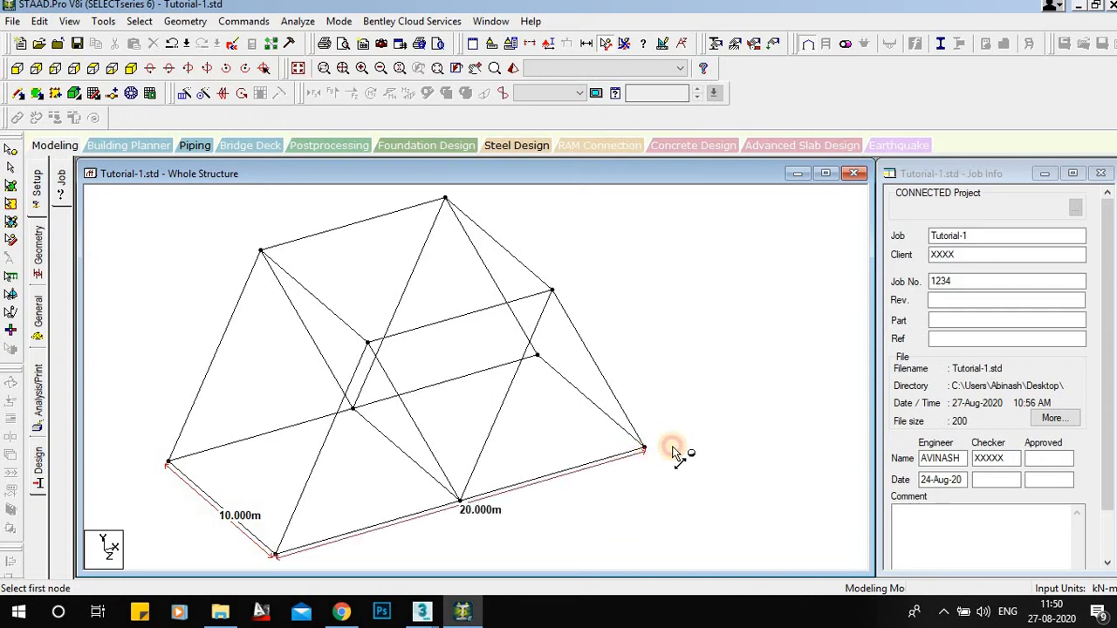
{"action": "middle_click_drag", "start_coordinate": [578, 491], "coordinate": [599, 438]}
{"action": "left_click", "coordinate": [296, 502]}
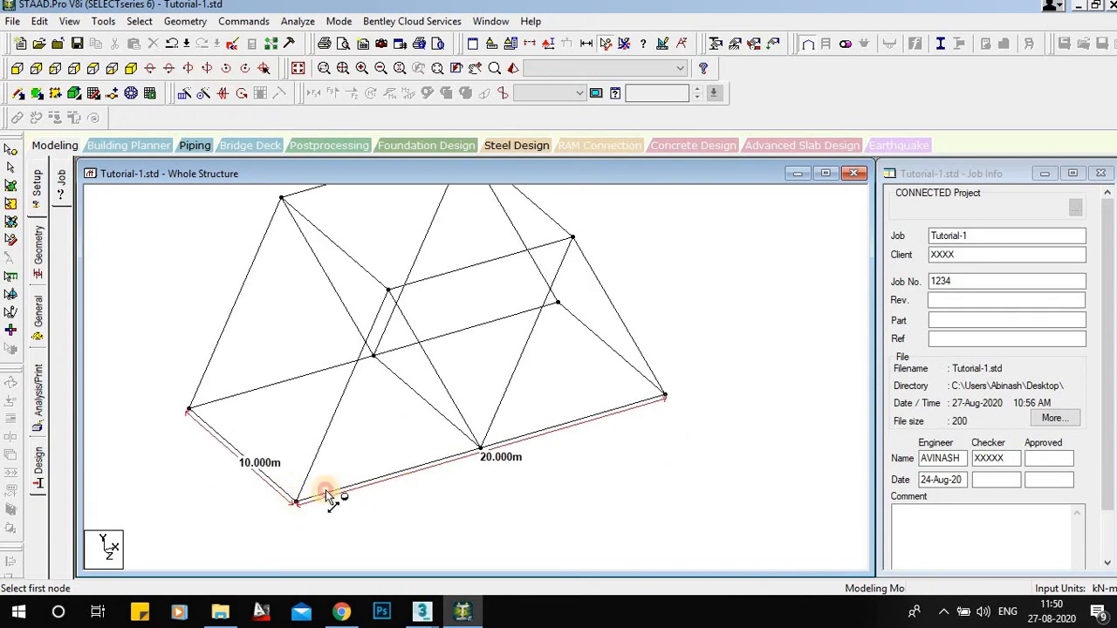
{"action": "left_click", "coordinate": [480, 450]}
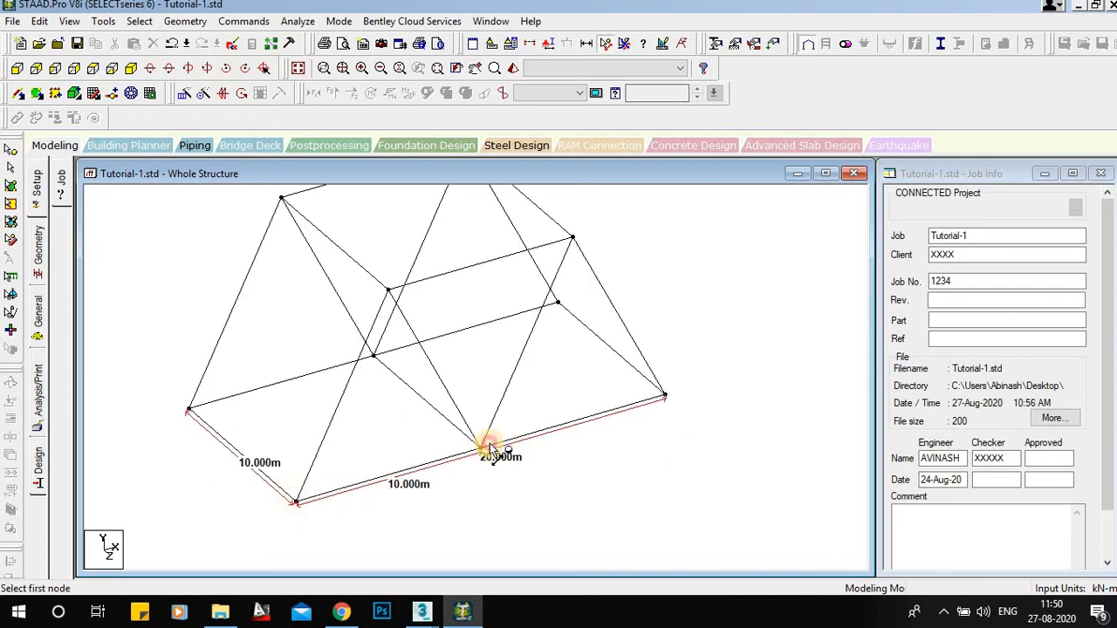
{"action": "left_click", "coordinate": [480, 449]}
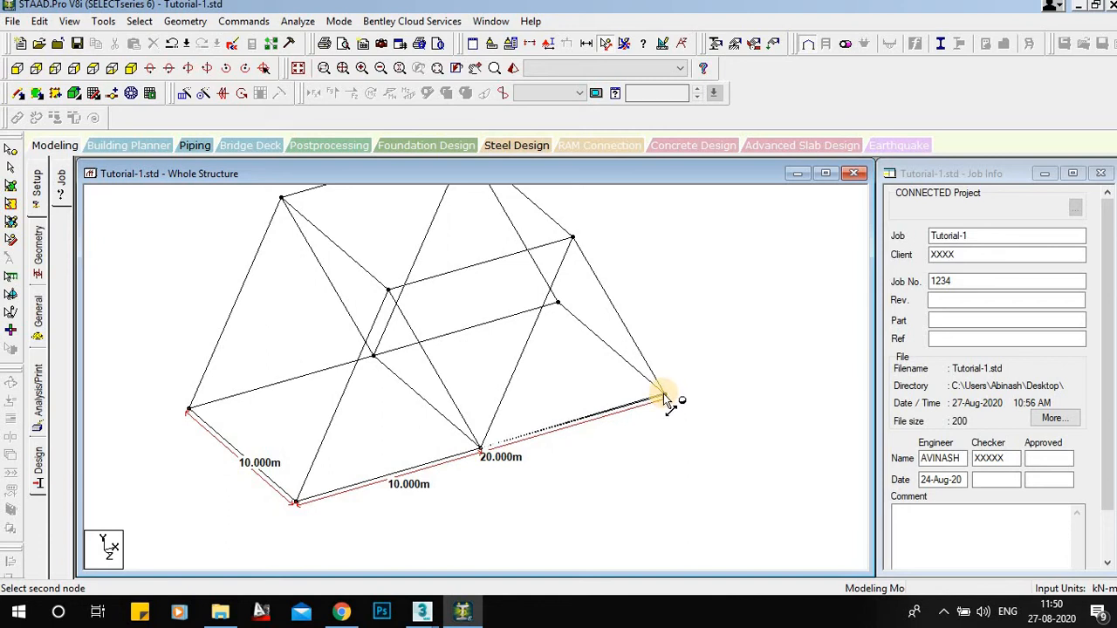
{"action": "left_click", "coordinate": [666, 399]}
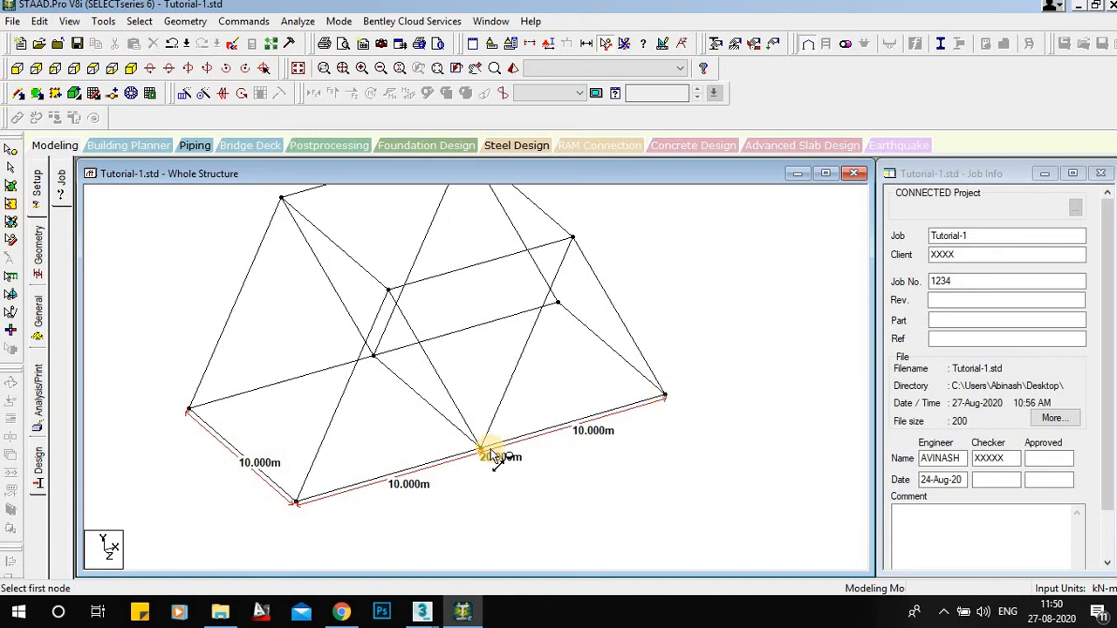
Inspect the coordinates of the front bottom corner node and of the front top node of the first bay
{"action": "middle_click_drag", "start_coordinate": [626, 356], "coordinate": [636, 411]}
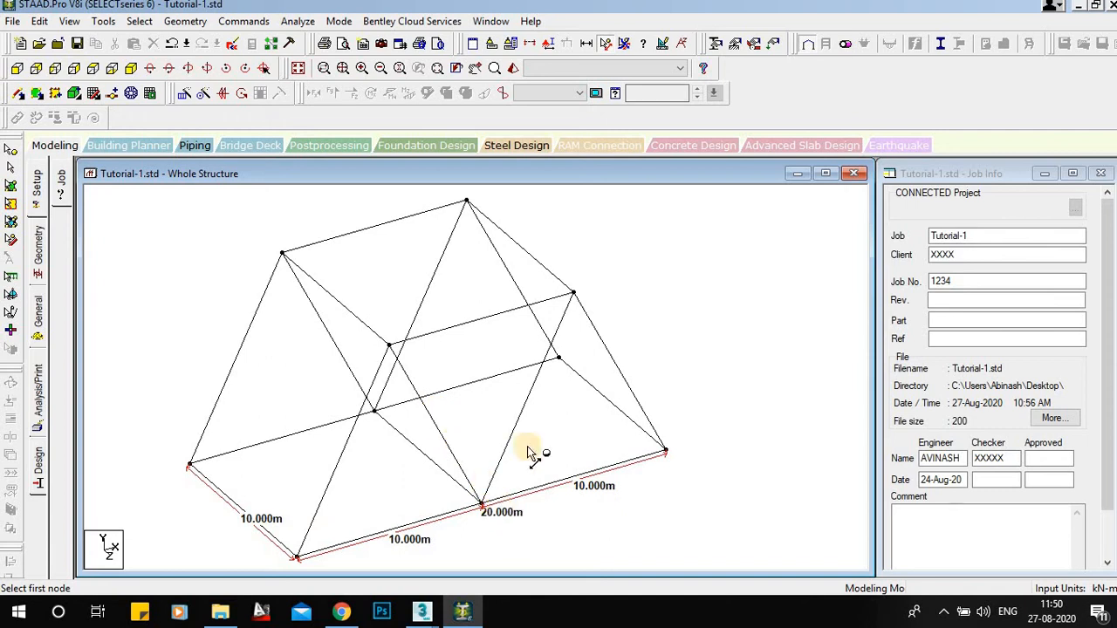
{"action": "left_click", "coordinate": [12, 165]}
{"action": "left_click", "coordinate": [297, 557]}
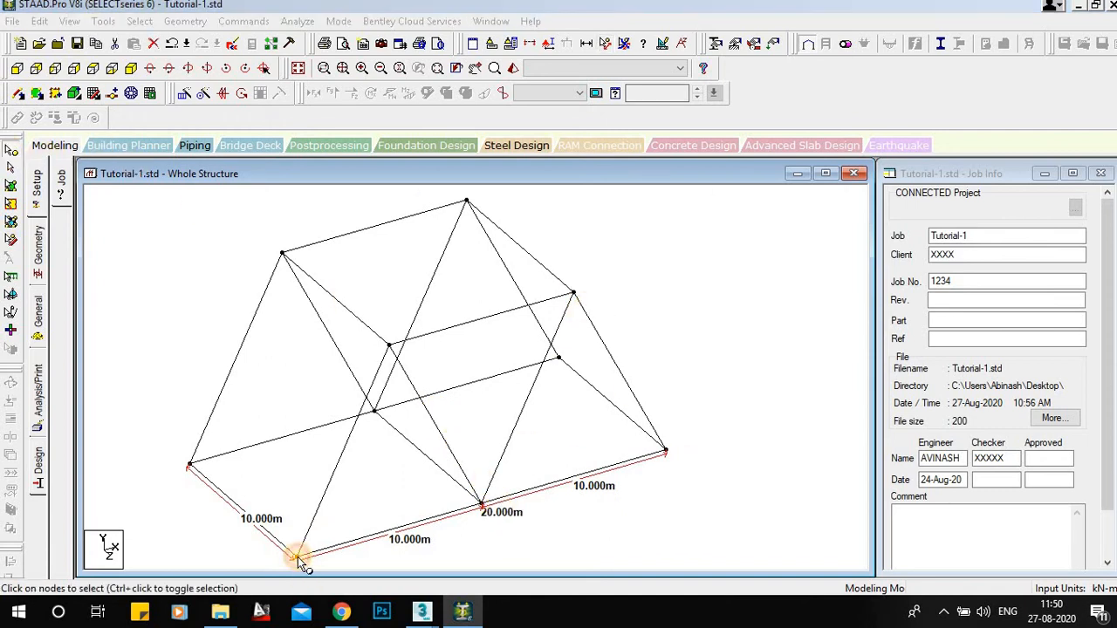
{"action": "double_click", "coordinate": [297, 557]}
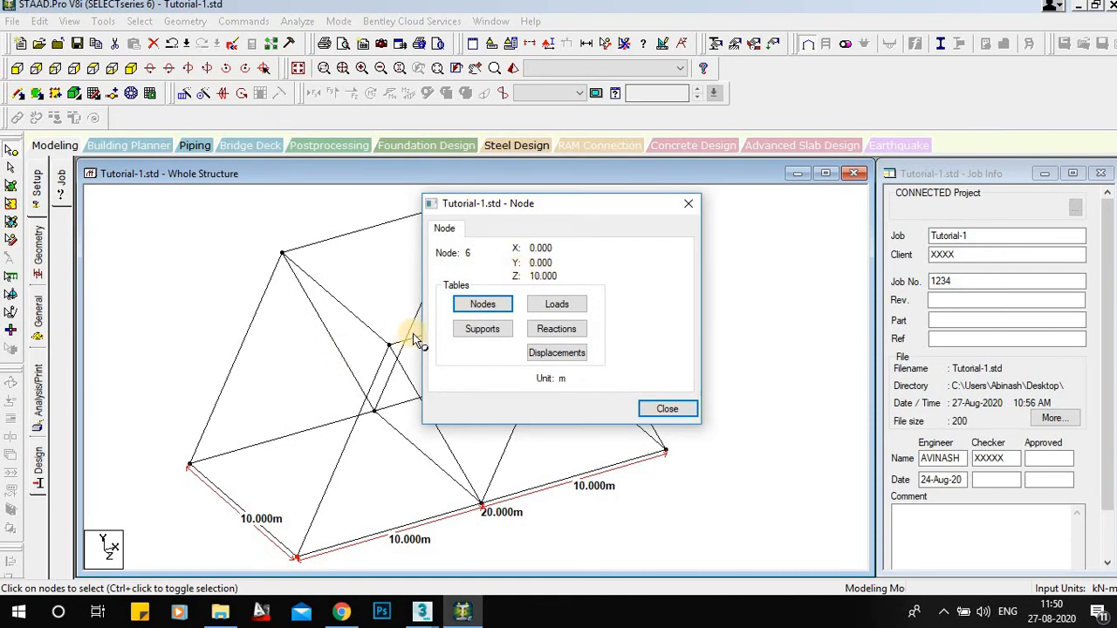
{"action": "left_click", "coordinate": [390, 347]}
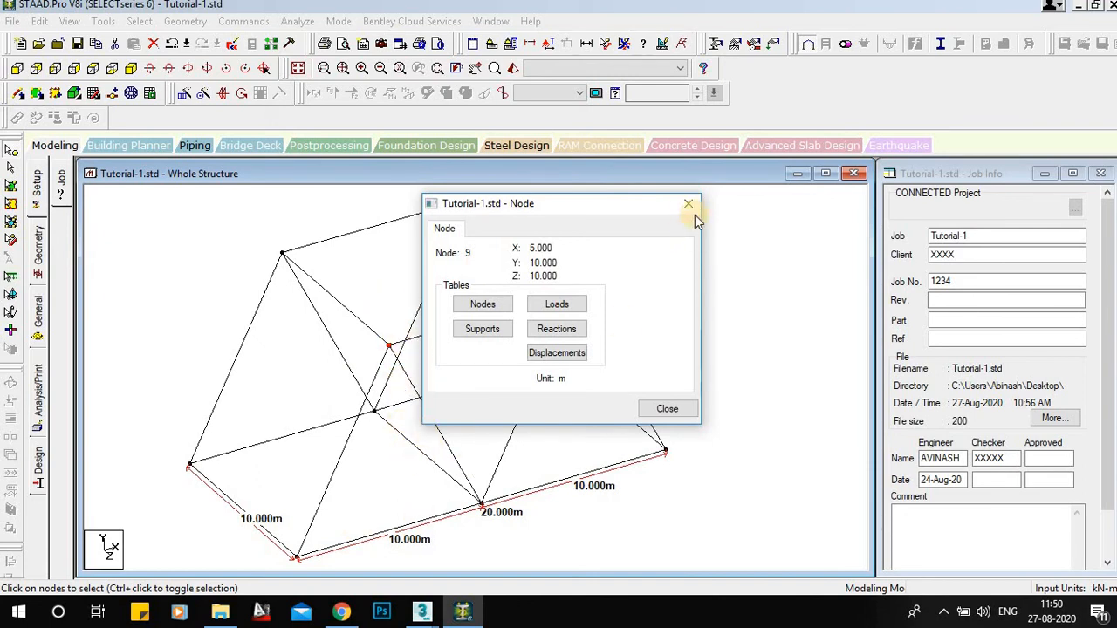
Close the node details and delete all beams of the Warren truss together with their orphan nodes
{"action": "middle_click_drag", "start_coordinate": [636, 402], "coordinate": [643, 375]}
{"action": "scroll", "coordinate": [631, 419], "scroll_direction": "down", "scroll_amount": 2}
{"action": "left_click", "coordinate": [645, 381]}
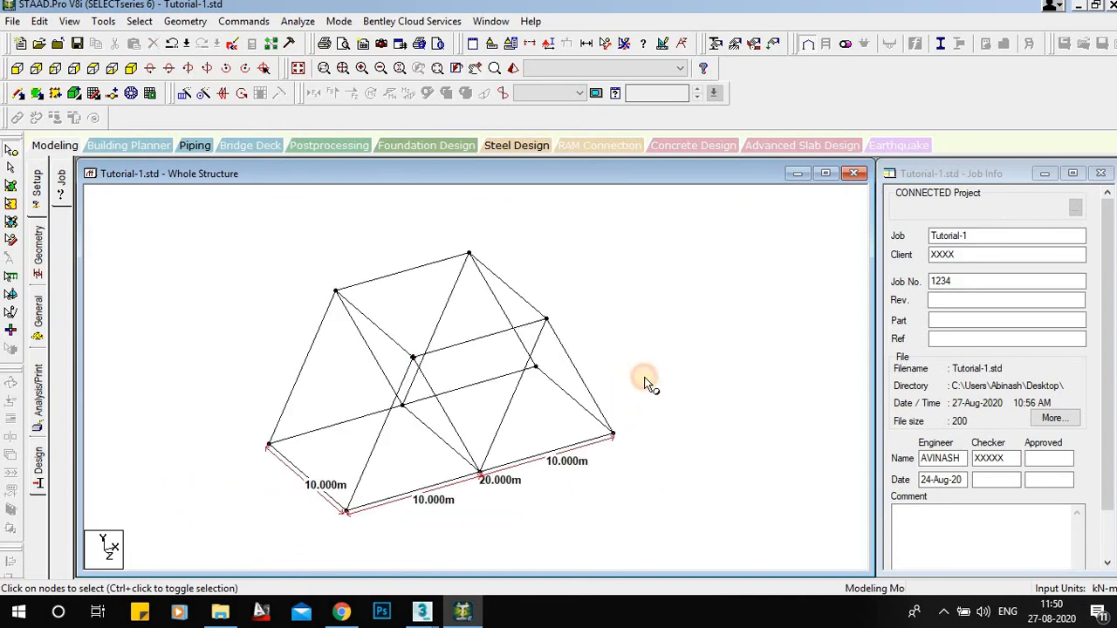
{"action": "left_click", "coordinate": [645, 383]}
{"action": "key", "text": "ctrl+a"}
{"action": "left_click", "coordinate": [643, 382]}
{"action": "left_click", "coordinate": [11, 168]}
{"action": "key", "text": "ctrl+a"}
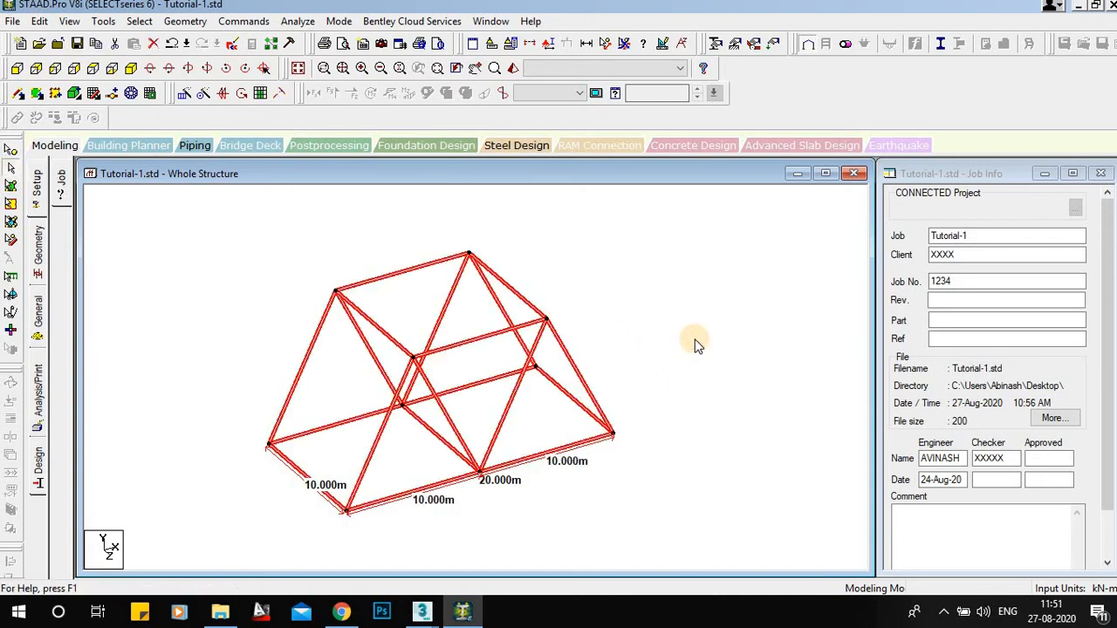
{"action": "key", "text": "Delete"}
{"action": "key", "text": "Return"}
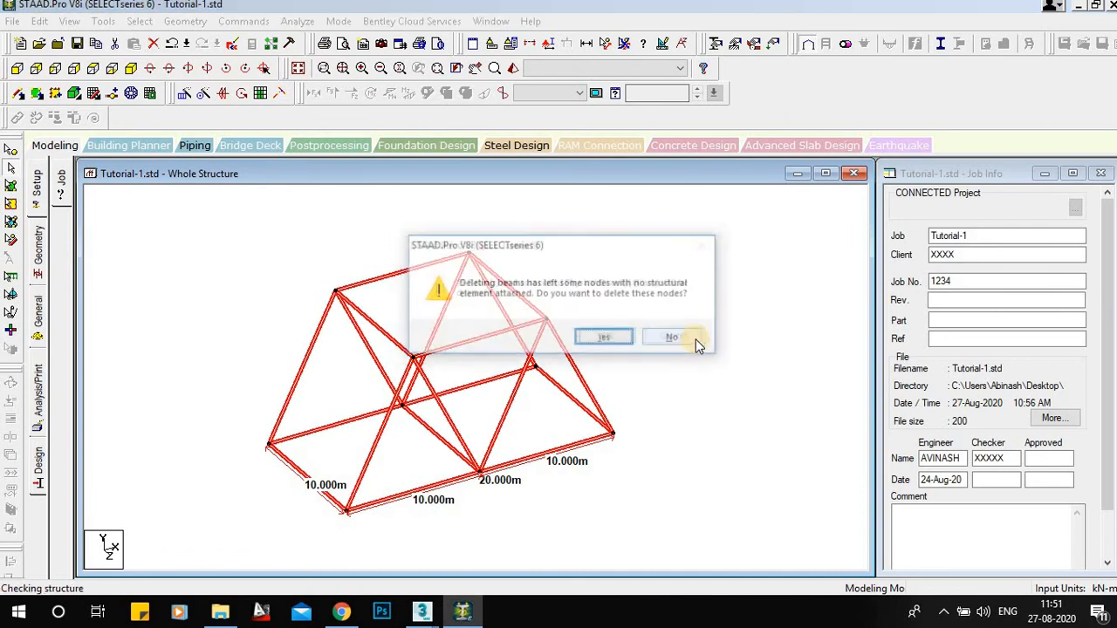
{"action": "left_click", "coordinate": [674, 343]}
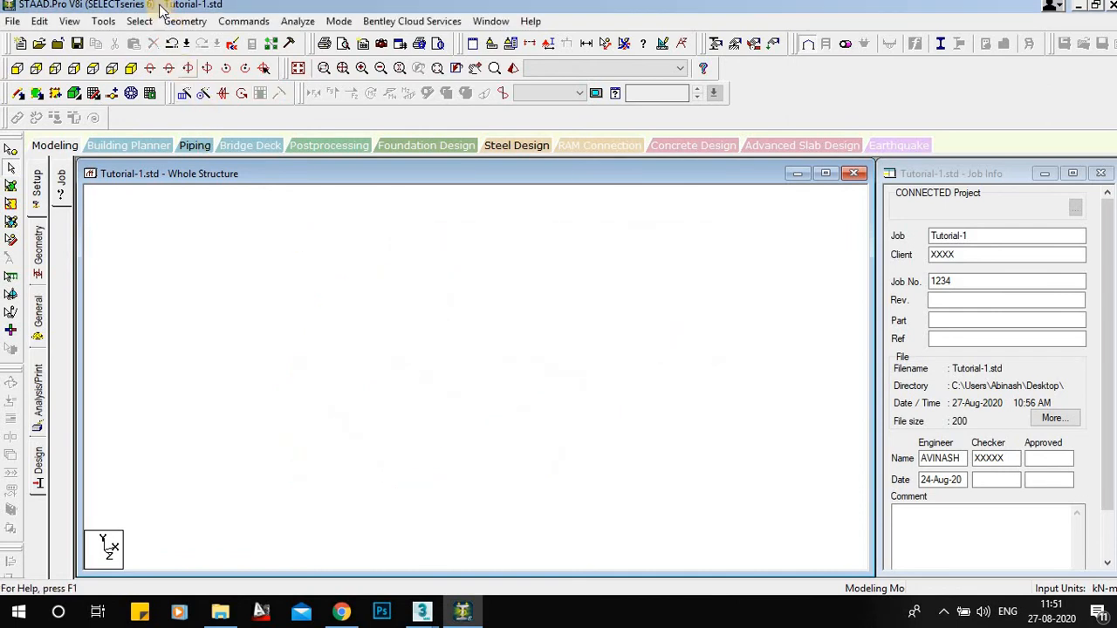
Run the Structure Wizard and start a Bay Frame prototype from the frame models
{"action": "left_click", "coordinate": [185, 21]}
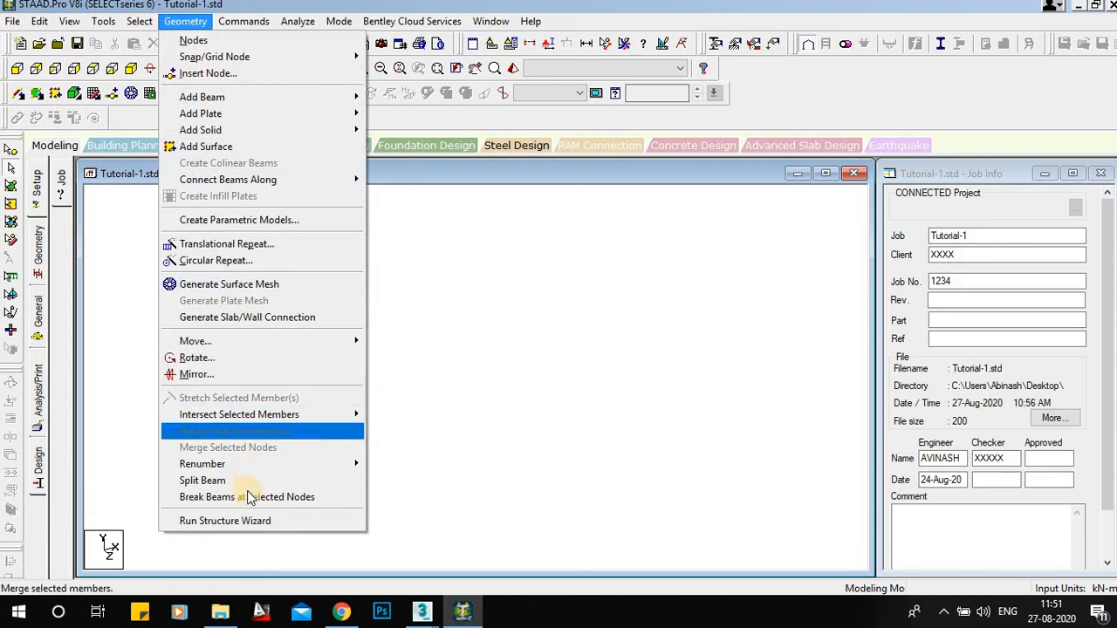
{"action": "left_click", "coordinate": [251, 522]}
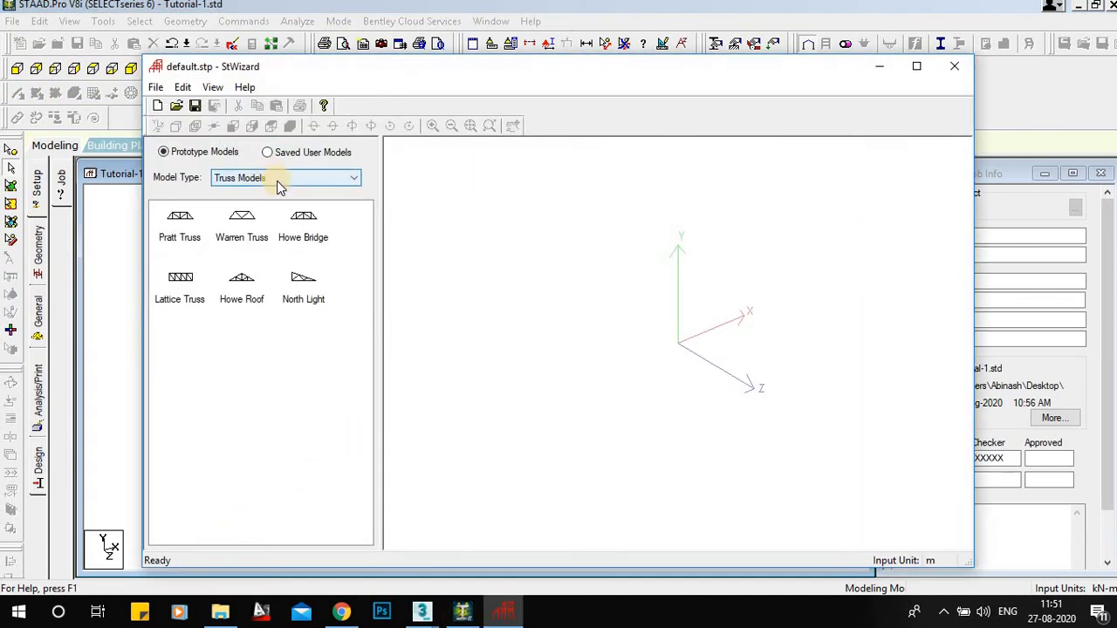
{"action": "left_click", "coordinate": [180, 220]}
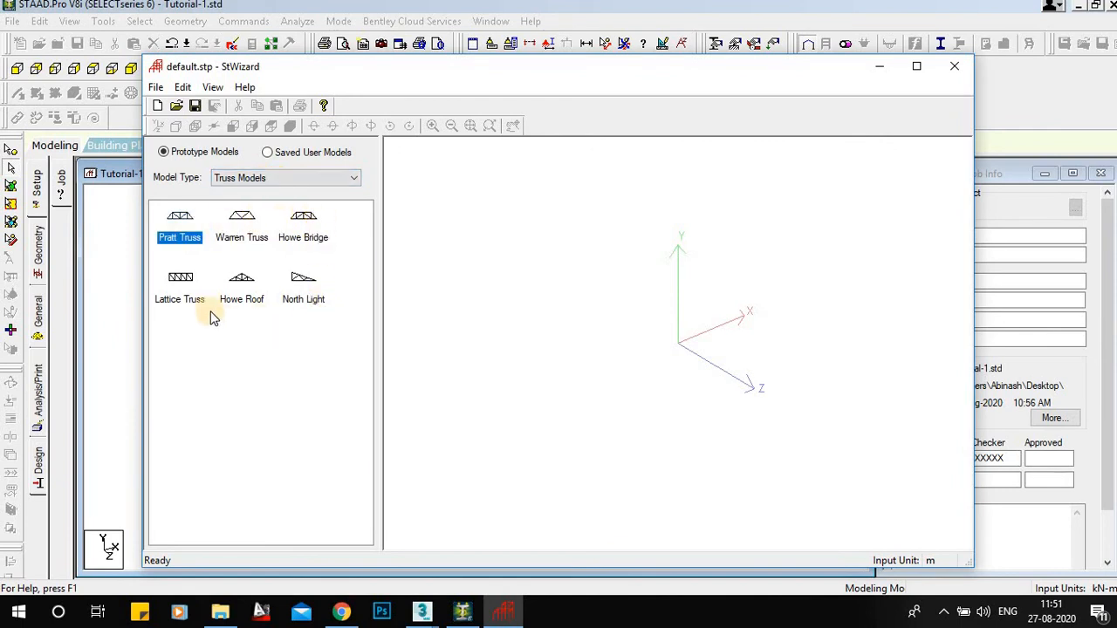
{"action": "left_click", "coordinate": [286, 218]}
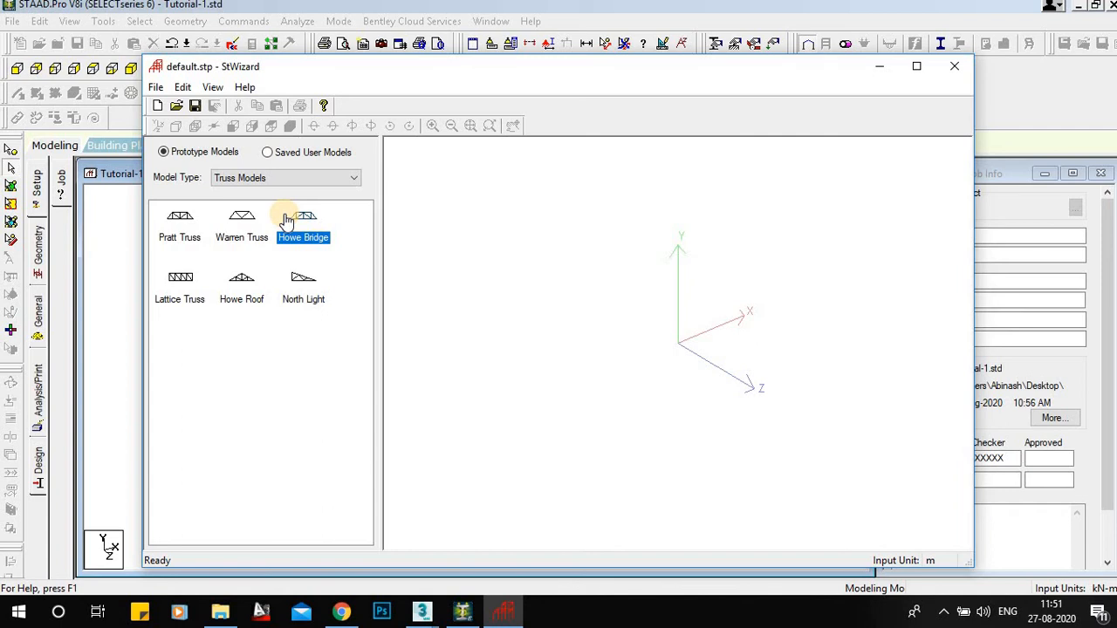
{"action": "left_click", "coordinate": [284, 179]}
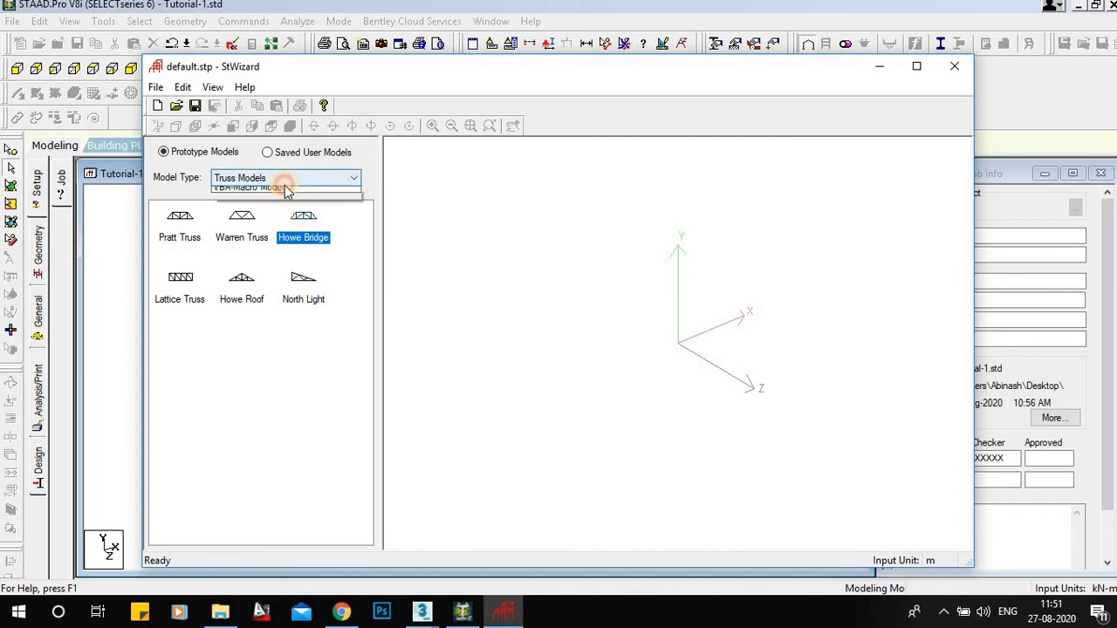
{"action": "left_click", "coordinate": [258, 200]}
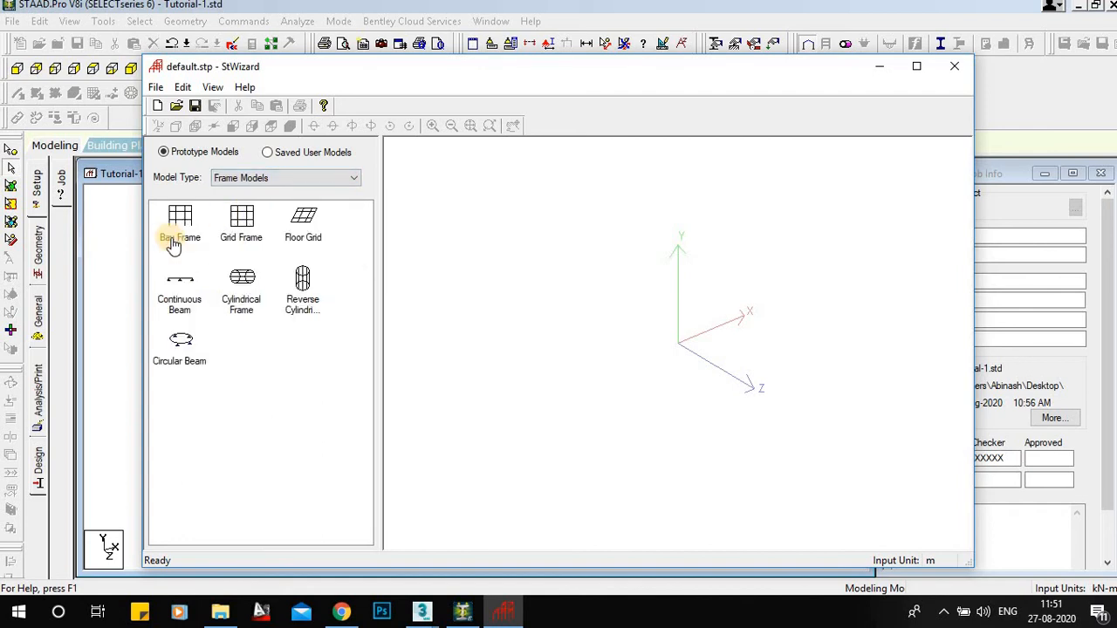
{"action": "double_click", "coordinate": [180, 229]}
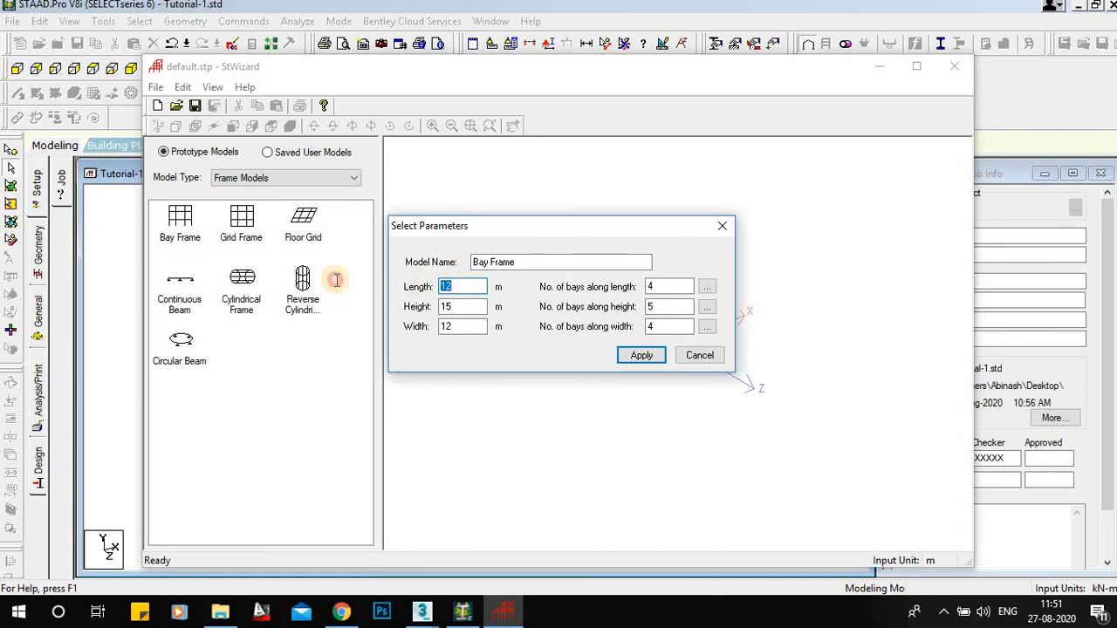
Generate the bay frame with length, height and width of 10 m and 1 bay along each direction
{"action": "type", "text": "10"}
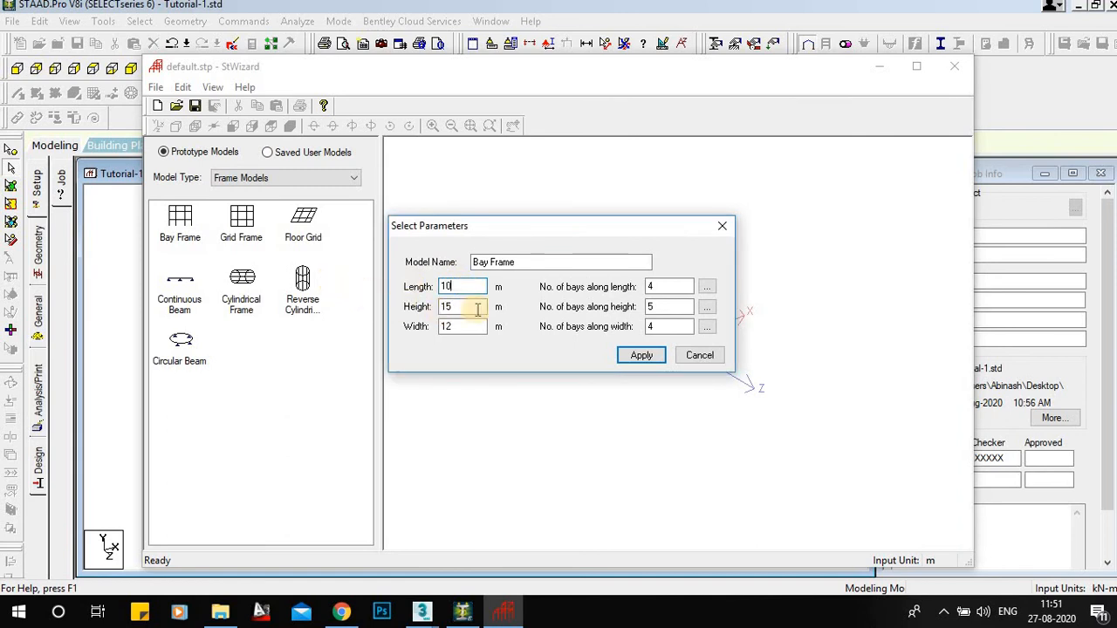
{"action": "double_click", "coordinate": [464, 307]}
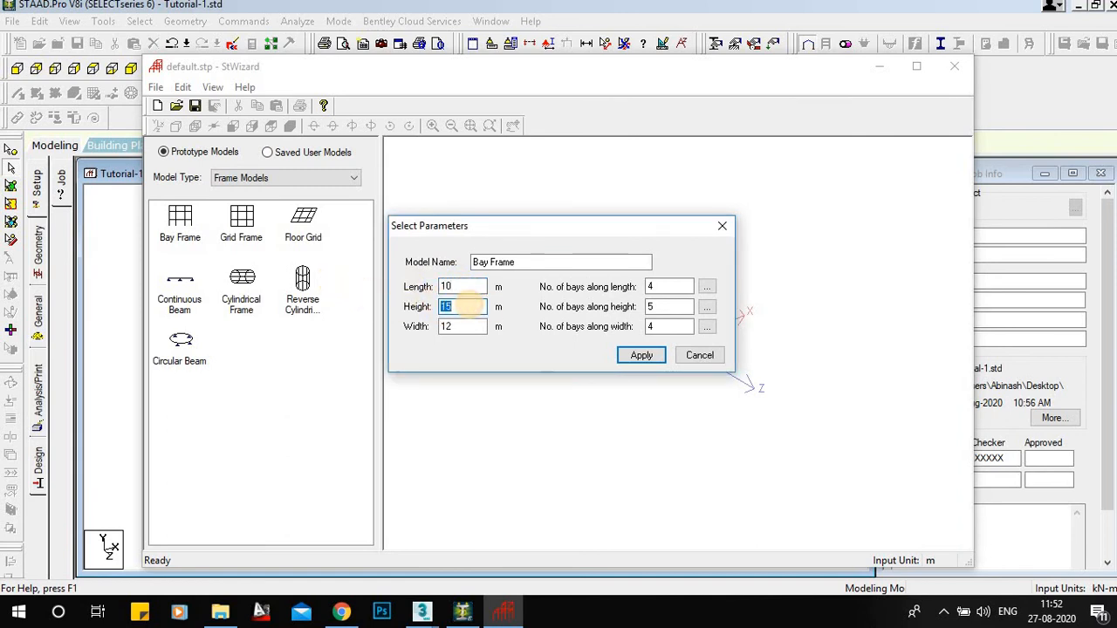
{"action": "type", "text": "10"}
{"action": "double_click", "coordinate": [458, 326]}
{"action": "type", "text": "10"}
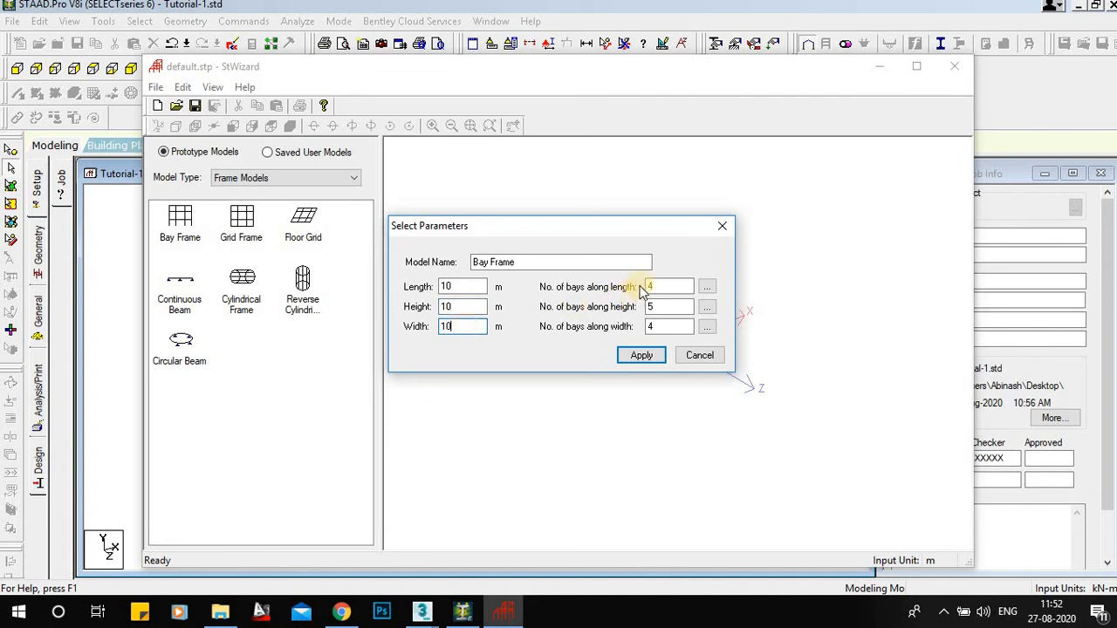
{"action": "double_click", "coordinate": [659, 289]}
{"action": "type", "text": "1"}
{"action": "double_click", "coordinate": [660, 327]}
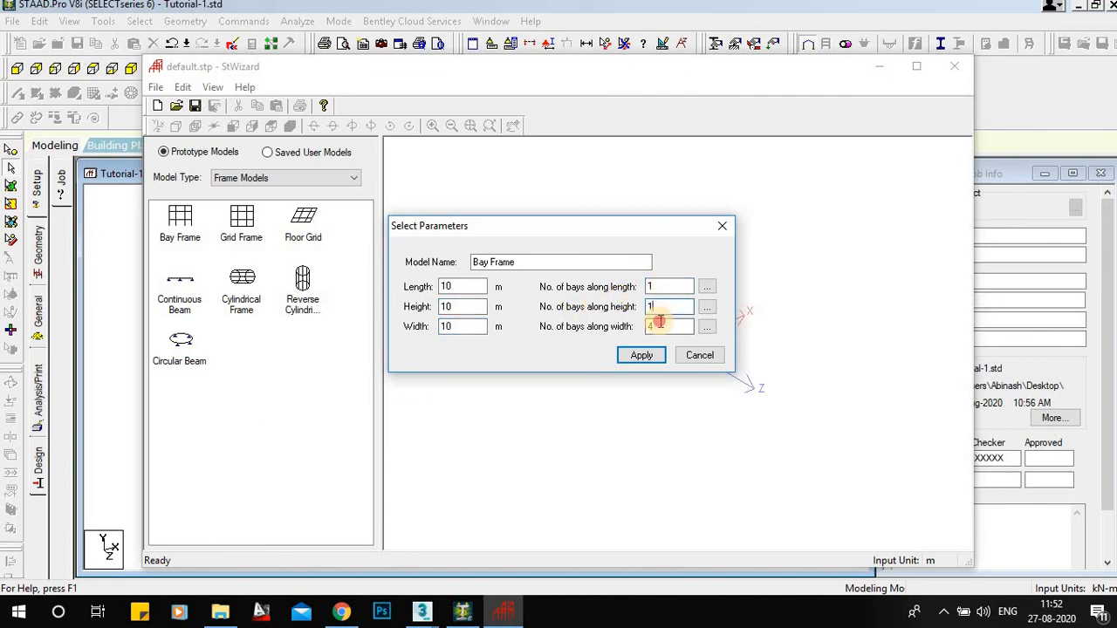
{"action": "type", "text": "1"}
{"action": "left_click", "coordinate": [644, 357]}
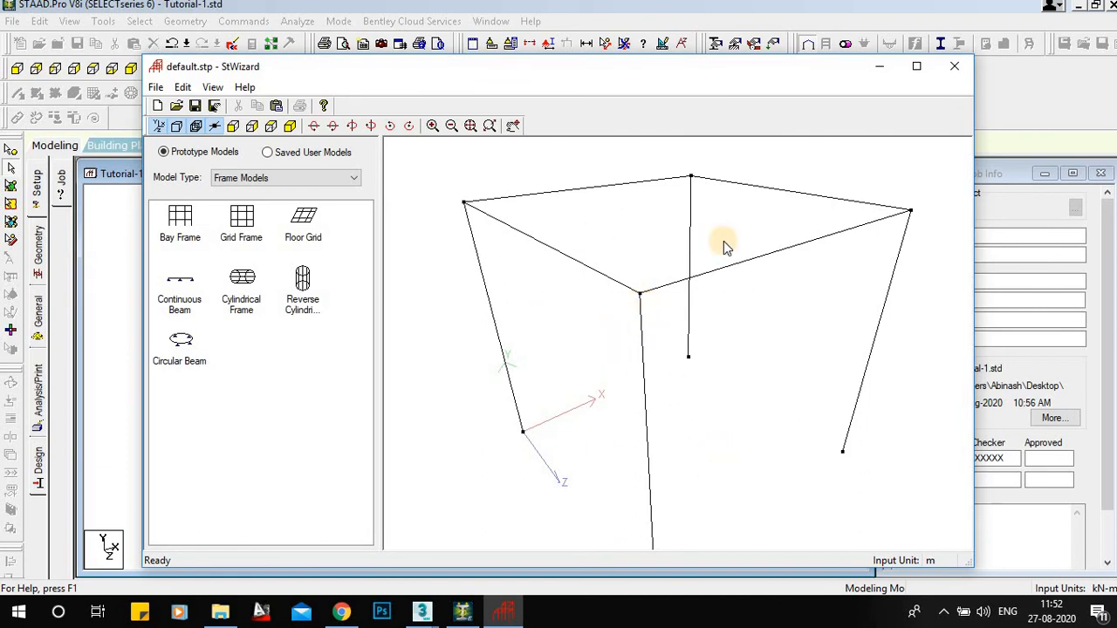
Transfer the bay frame into the model with zero X, Y and Z offsets and clear the old node-to-node dimensions
{"action": "left_click", "coordinate": [955, 66]}
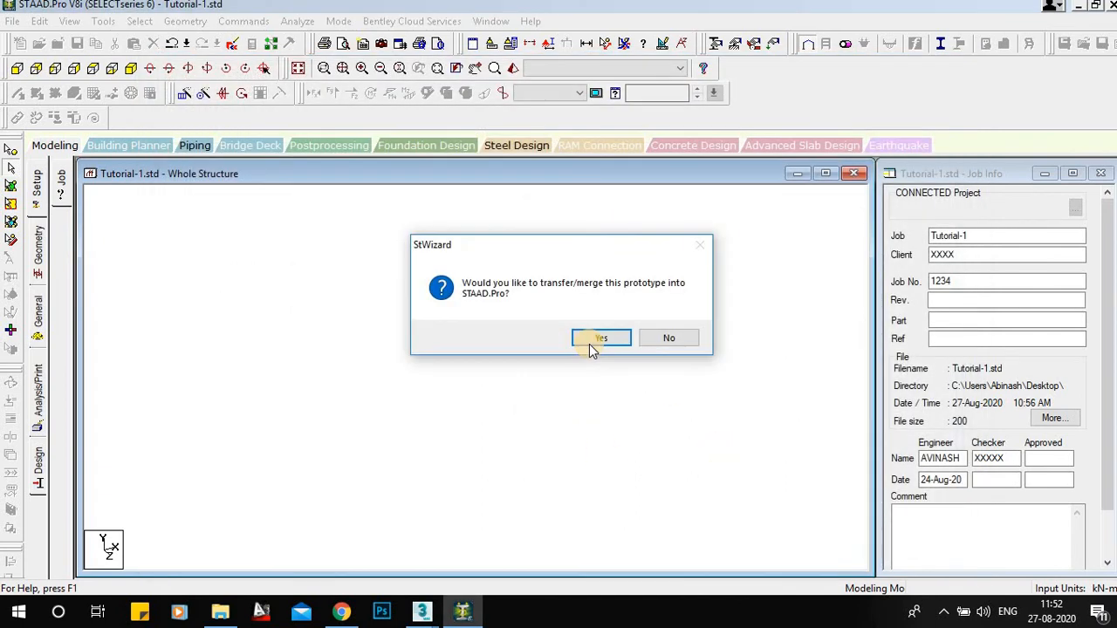
{"action": "left_click", "coordinate": [597, 338]}
{"action": "left_click", "coordinate": [475, 311]}
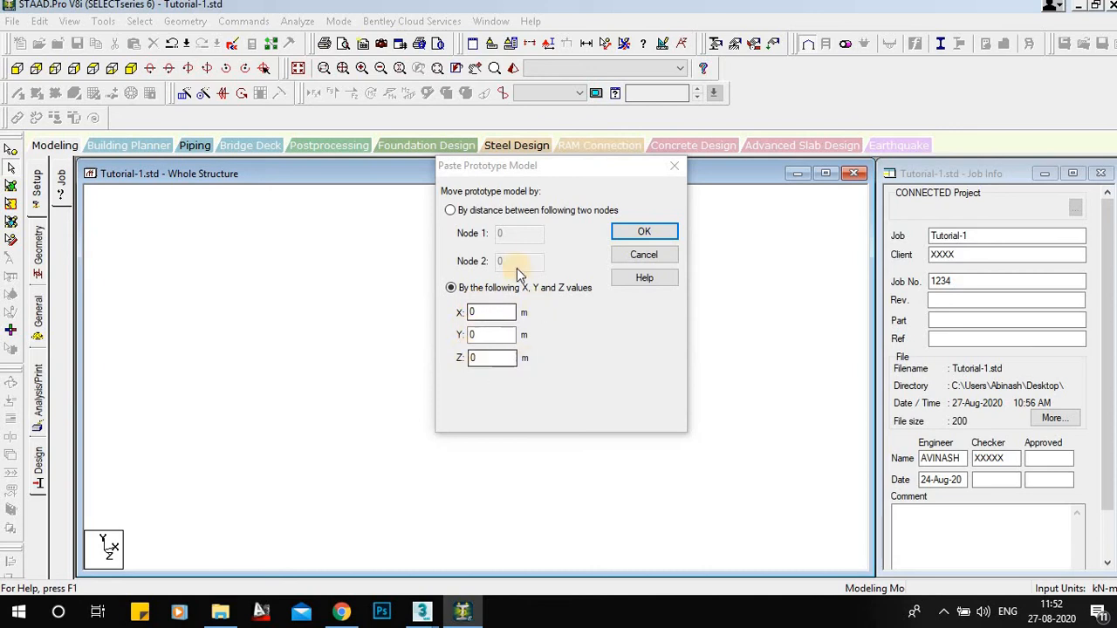
{"action": "left_click", "coordinate": [644, 231]}
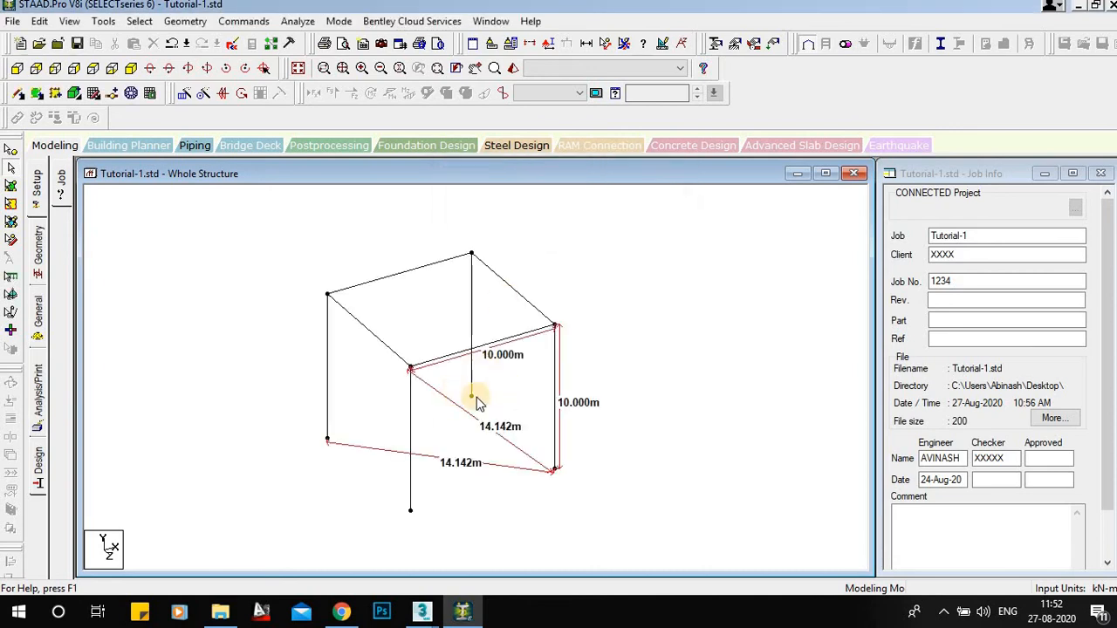
{"action": "left_click", "coordinate": [625, 47]}
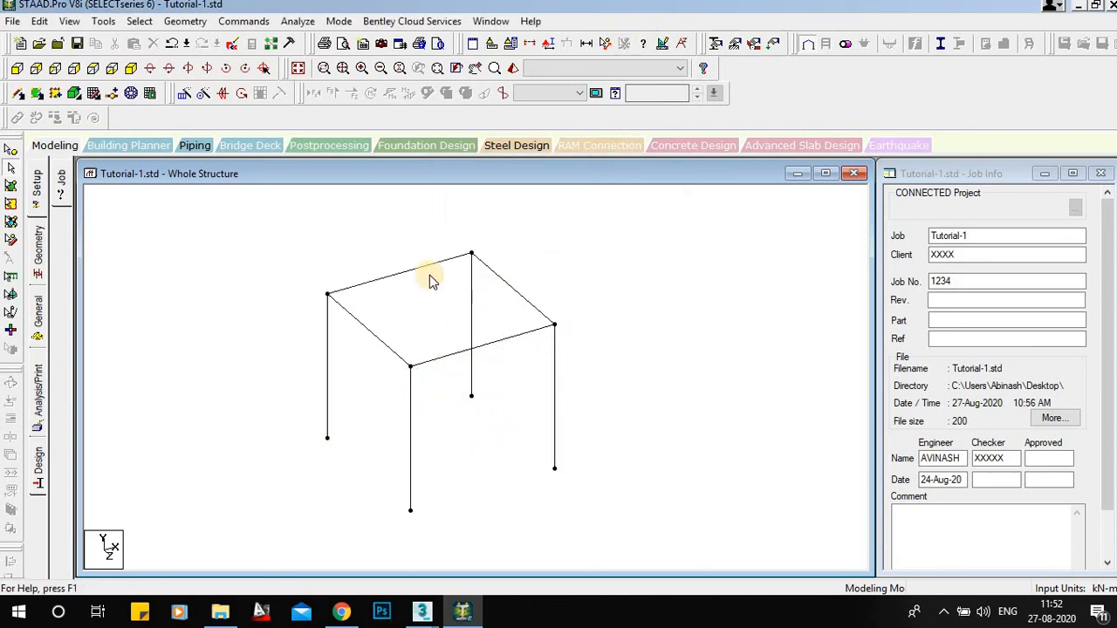
Run the Structure Wizard again and start a Floor Grid prototype from the frame models
{"action": "left_click", "coordinate": [196, 22]}
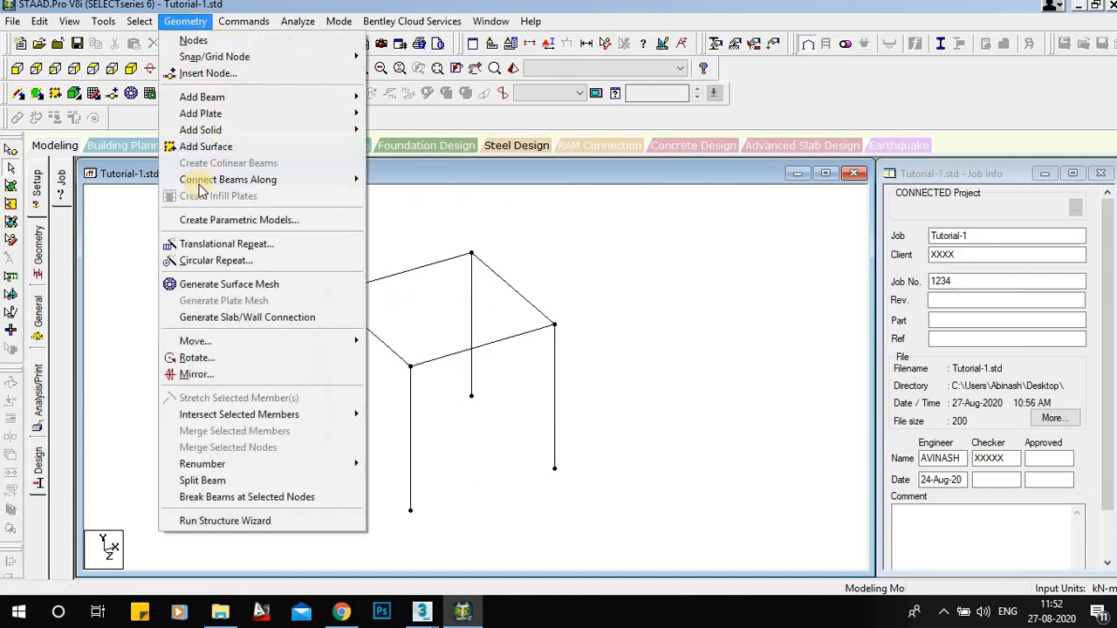
{"action": "left_click", "coordinate": [204, 522]}
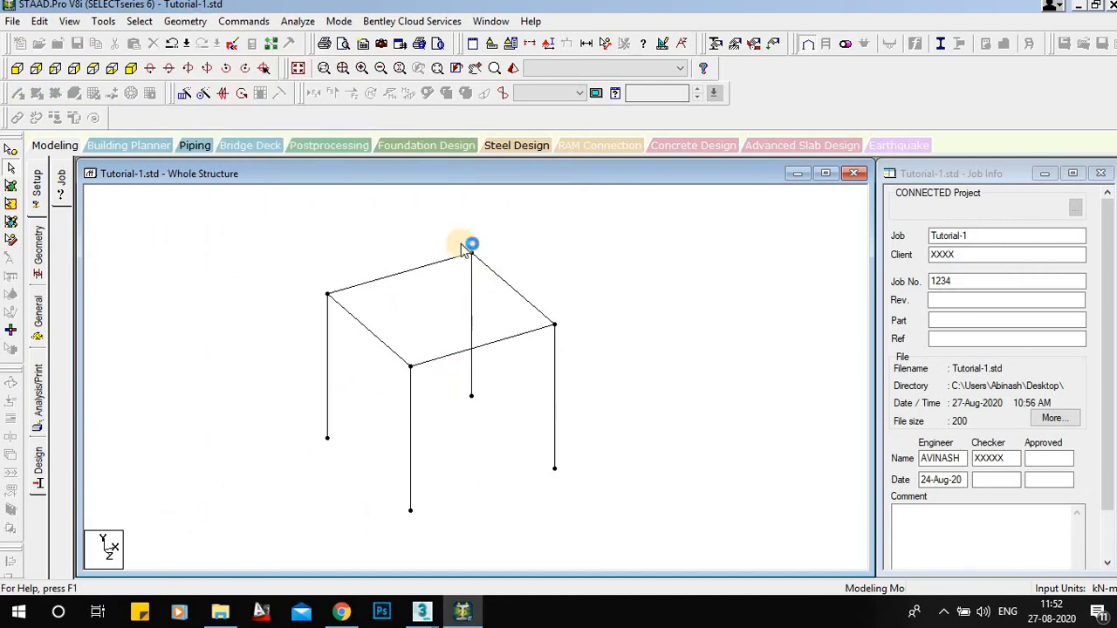
{"action": "left_click", "coordinate": [288, 179]}
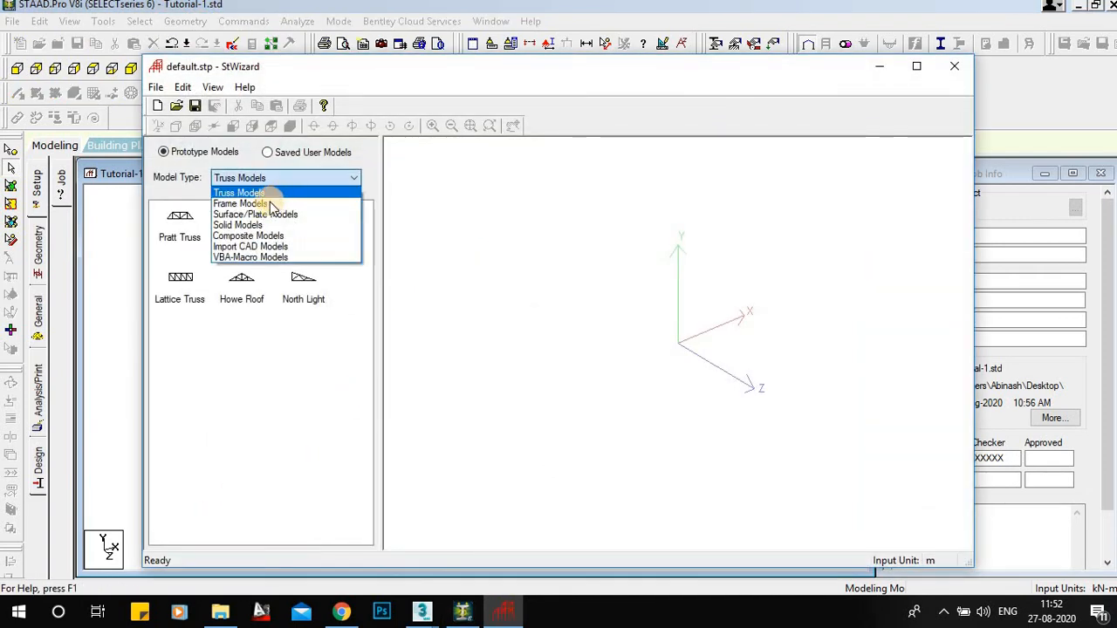
{"action": "left_click", "coordinate": [261, 202]}
{"action": "double_click", "coordinate": [306, 229]}
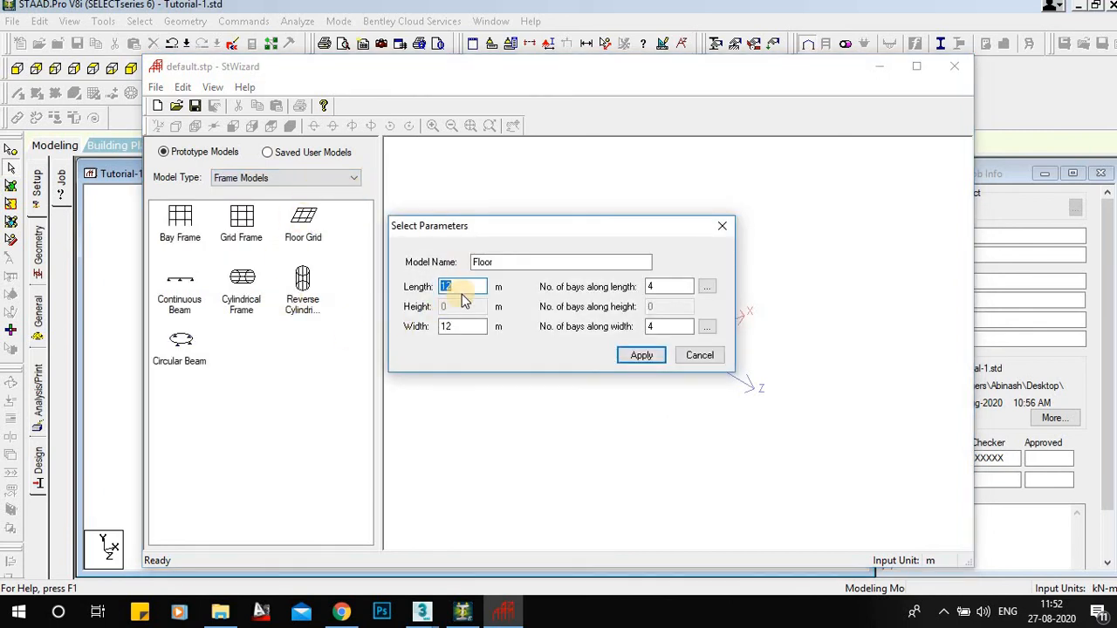
Generate the floor grid with length and width of 10 m and 1 bay along each
{"action": "left_click", "coordinate": [470, 327]}
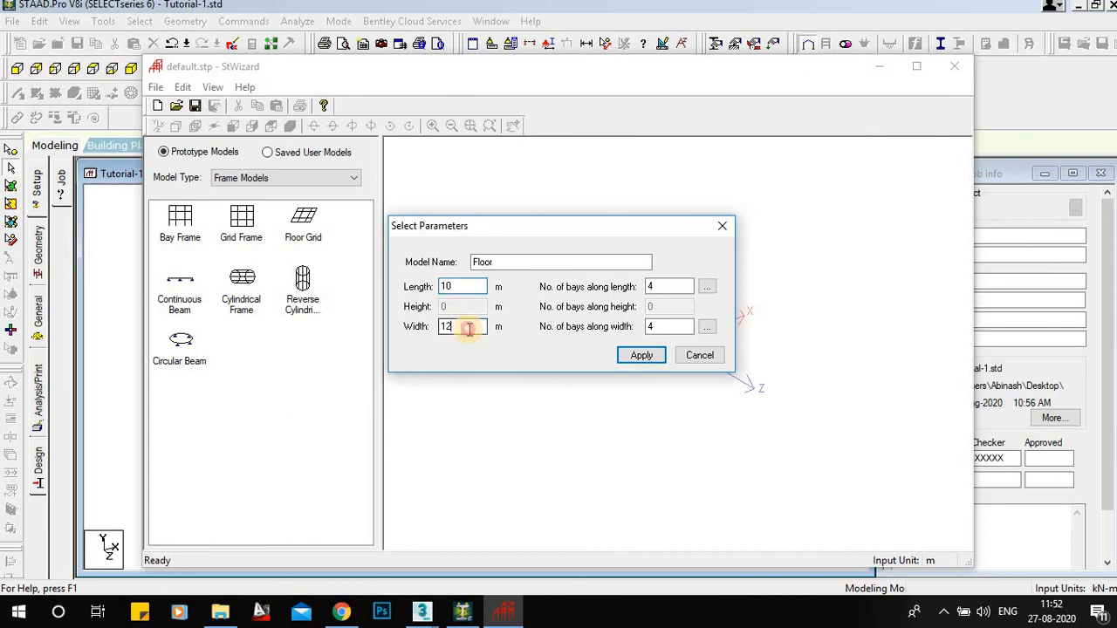
{"action": "type", "text": "10"}
{"action": "double_click", "coordinate": [659, 287]}
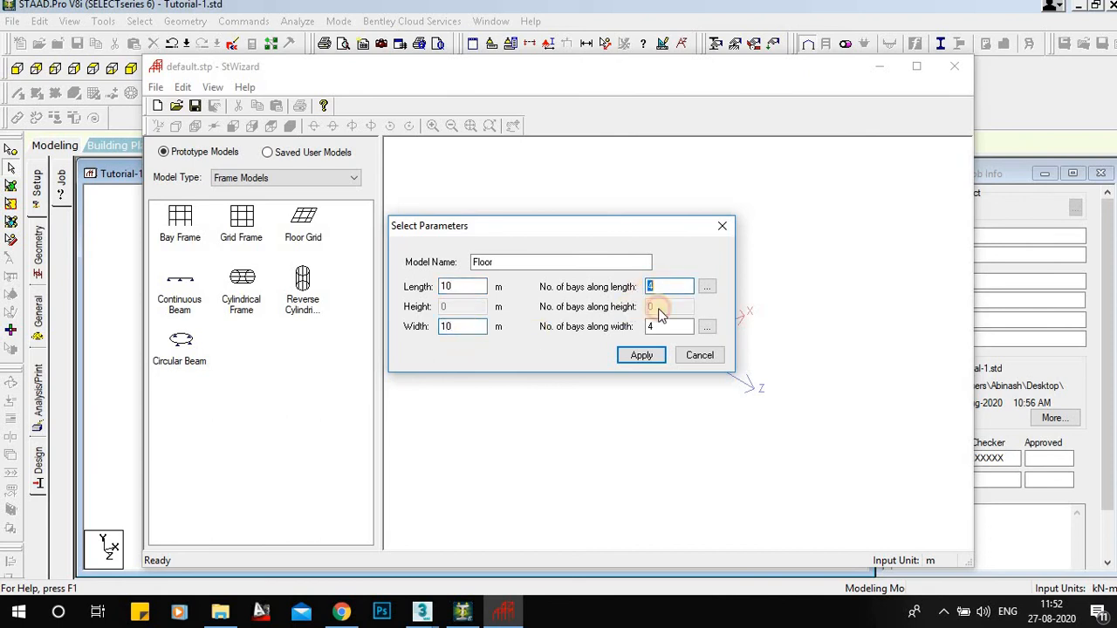
{"action": "type", "text": "1"}
{"action": "double_click", "coordinate": [657, 325]}
{"action": "type", "text": "1"}
{"action": "left_click", "coordinate": [661, 360]}
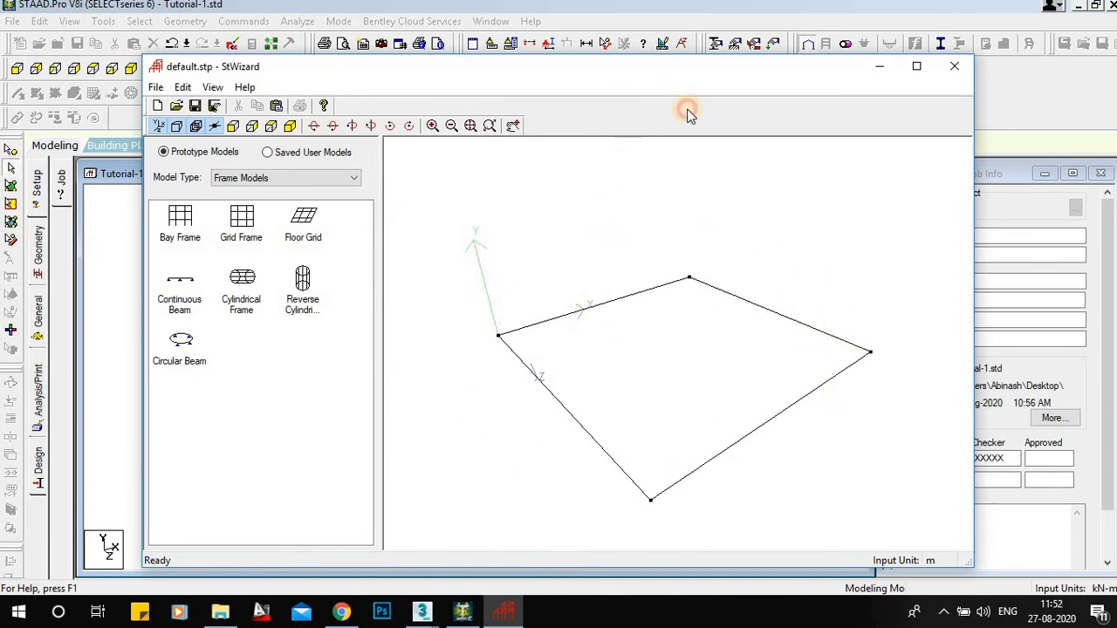
Merge the floor grid into the existing bay frame model with zero X, Y and Z offsets, ignoring duplicate nodes
{"action": "left_click_drag", "start_coordinate": [651, 74], "coordinate": [596, 538]}
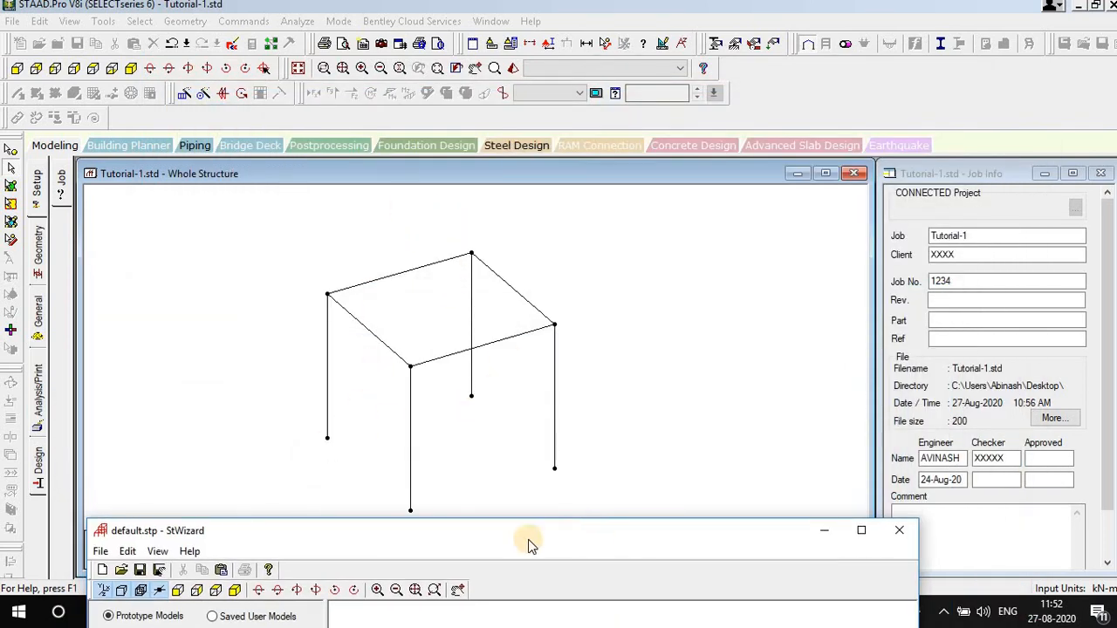
{"action": "left_click_drag", "start_coordinate": [528, 543], "coordinate": [572, 22]}
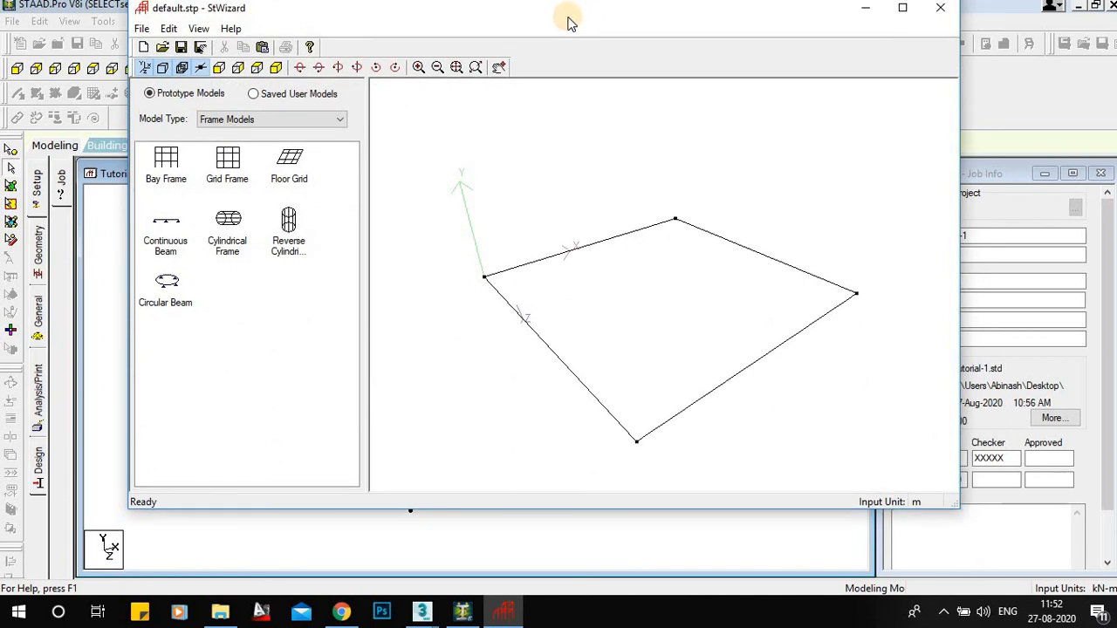
{"action": "left_click", "coordinate": [943, 13]}
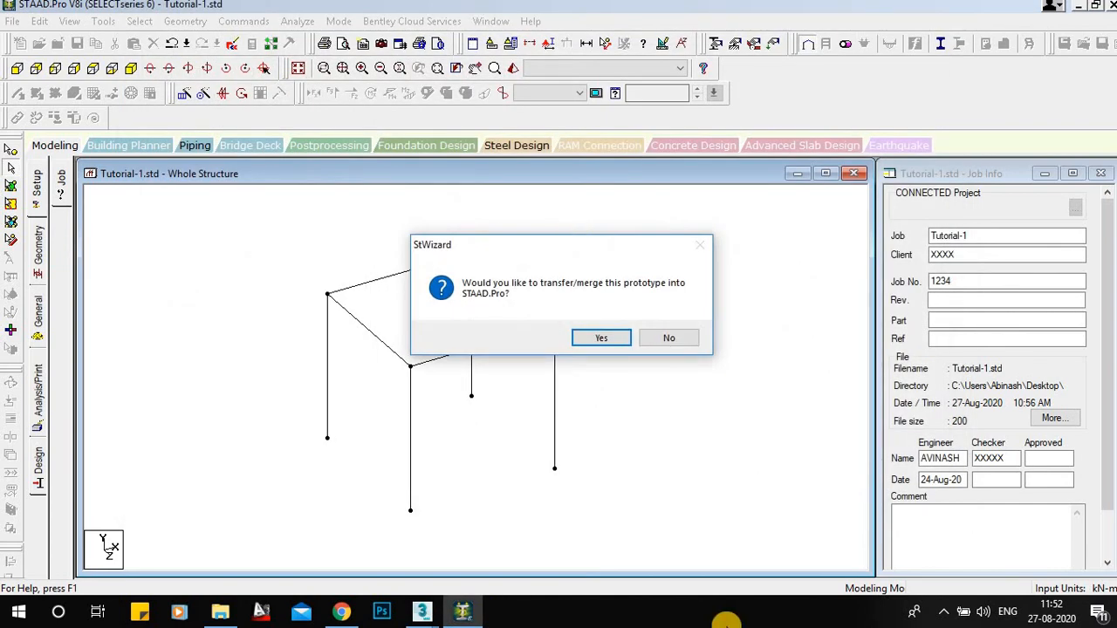
{"action": "left_click", "coordinate": [597, 337]}
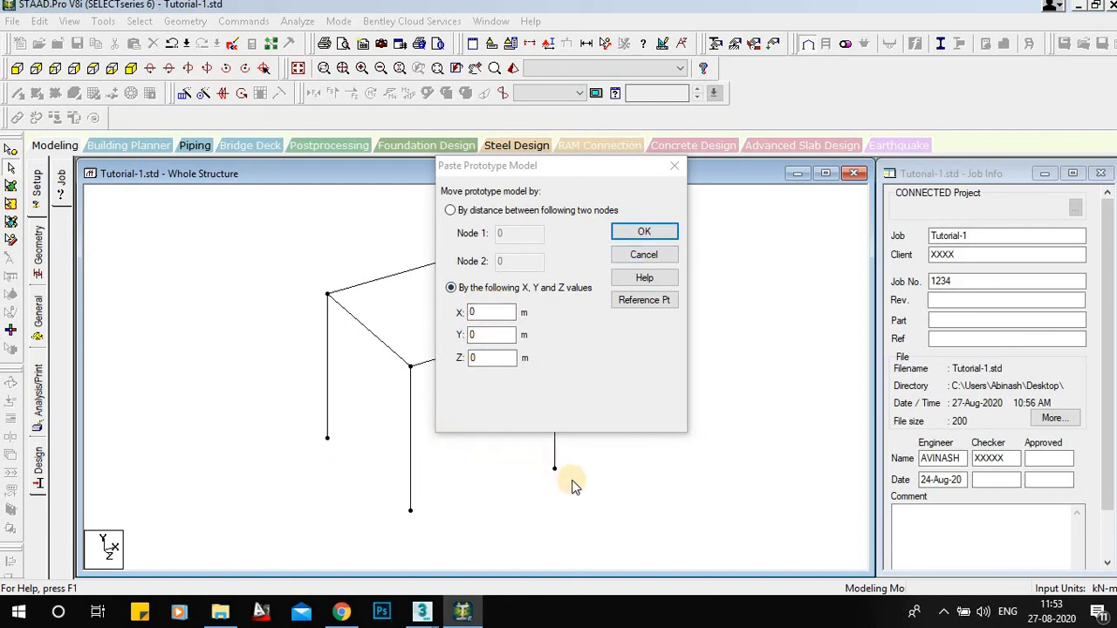
{"action": "left_click", "coordinate": [645, 239]}
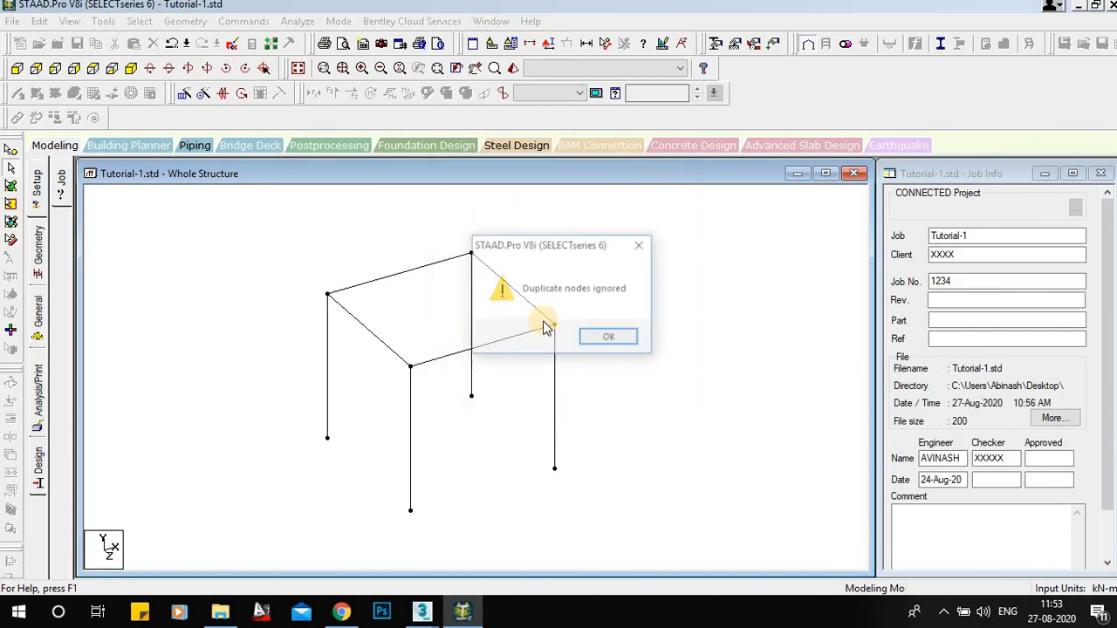
{"action": "left_click", "coordinate": [610, 339]}
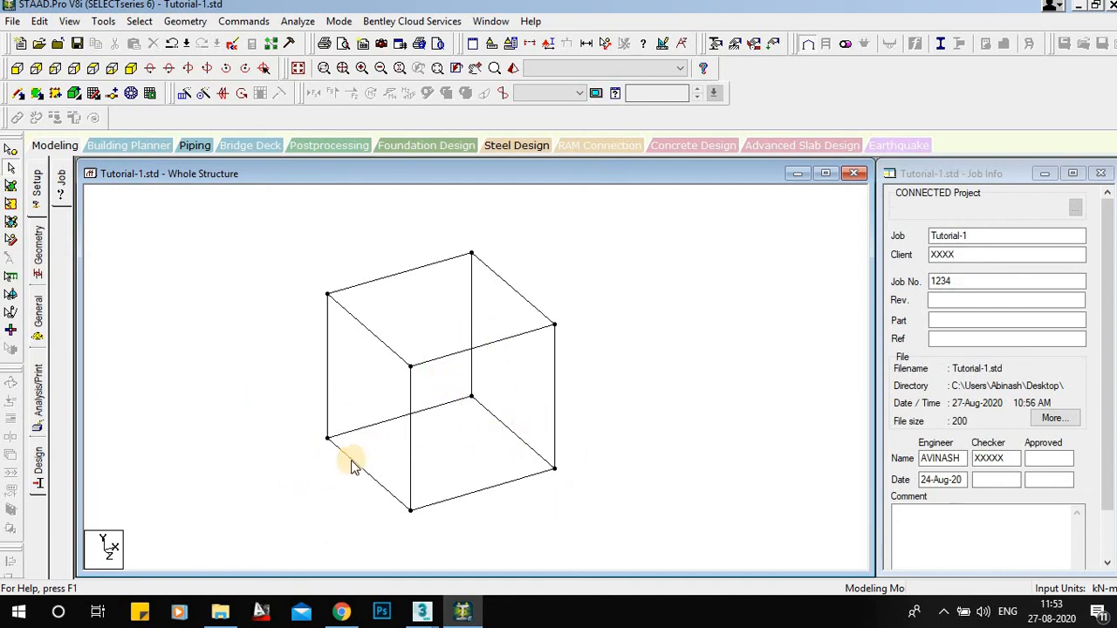
Examine the merged floor grid at the column bases by selecting its individual beams
{"action": "scroll", "coordinate": [352, 441], "scroll_direction": "up", "scroll_amount": 4}
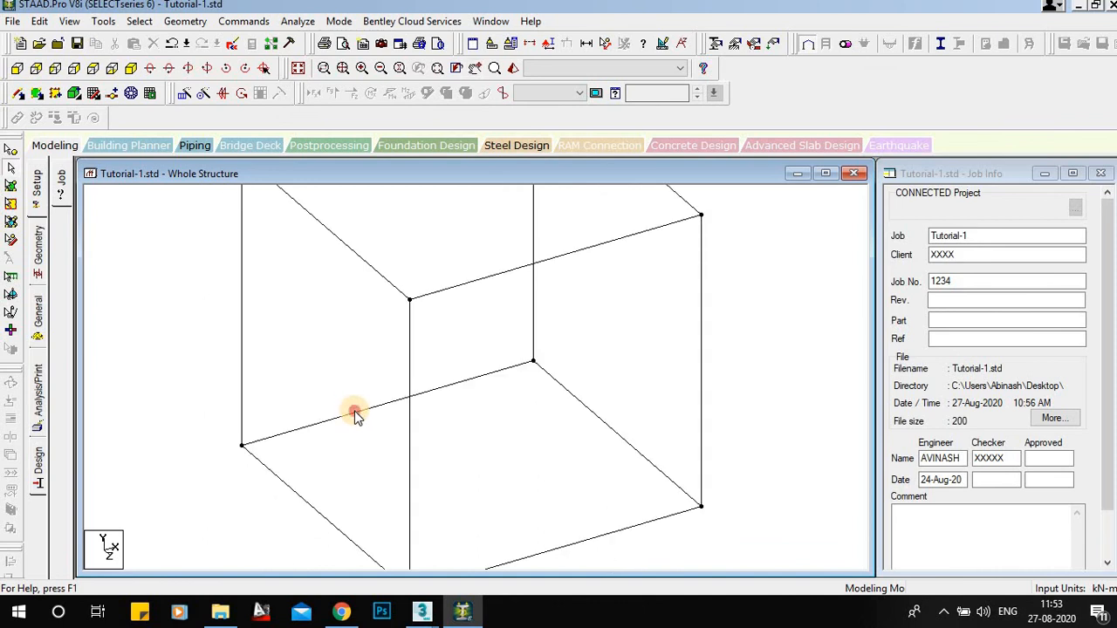
{"action": "left_click", "coordinate": [356, 412]}
{"action": "left_click", "coordinate": [293, 494]}
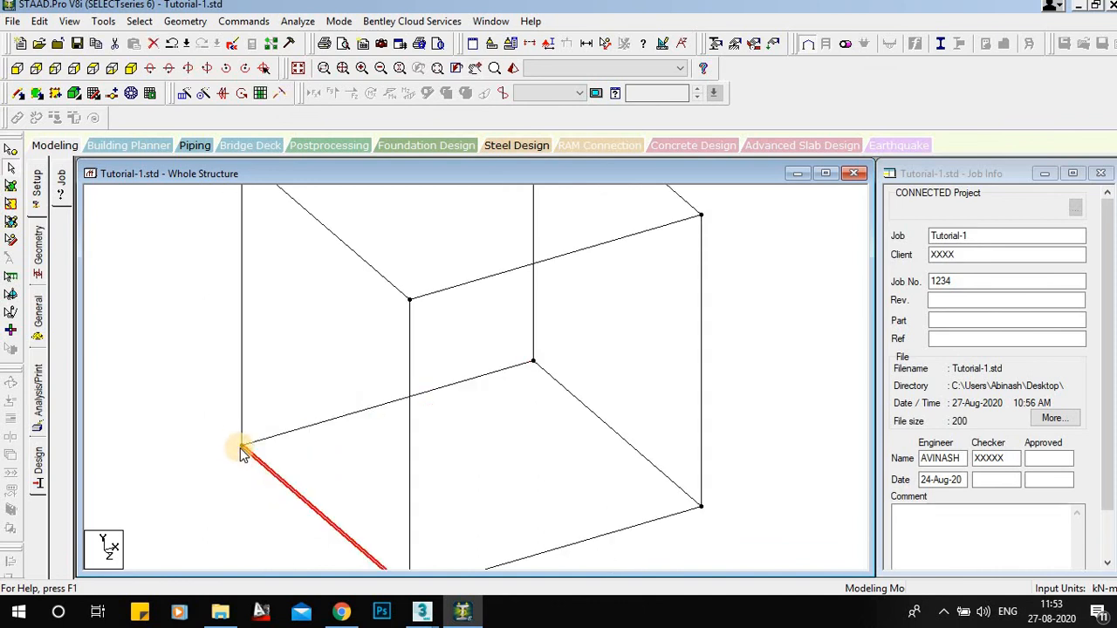
{"action": "scroll", "coordinate": [526, 470], "scroll_direction": "down", "scroll_amount": 6}
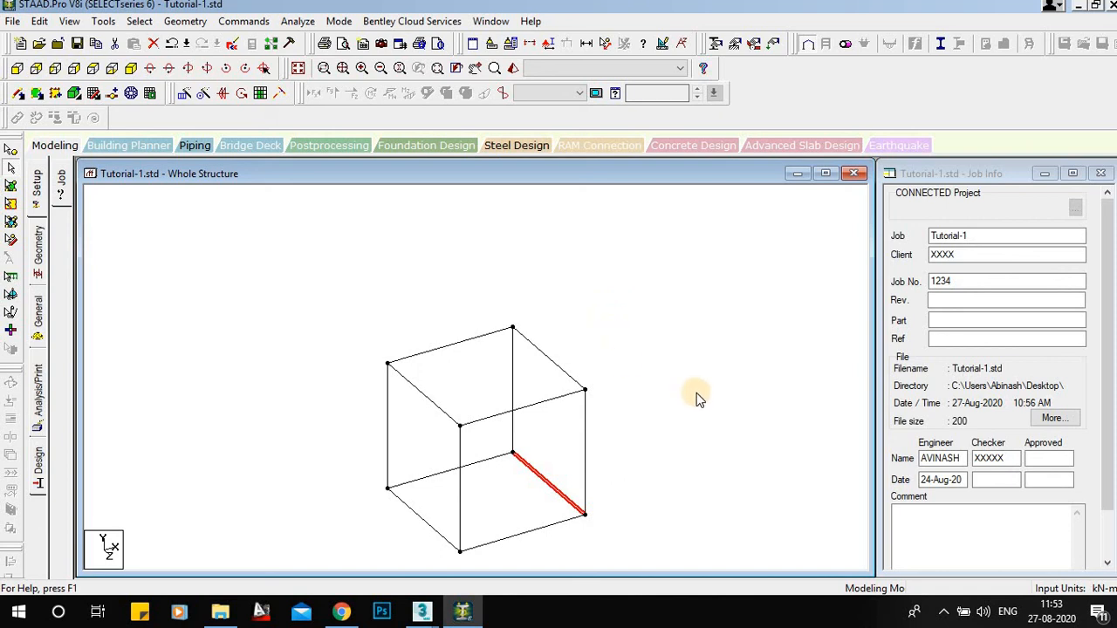
{"action": "middle_click_drag", "start_coordinate": [697, 397], "coordinate": [662, 341]}
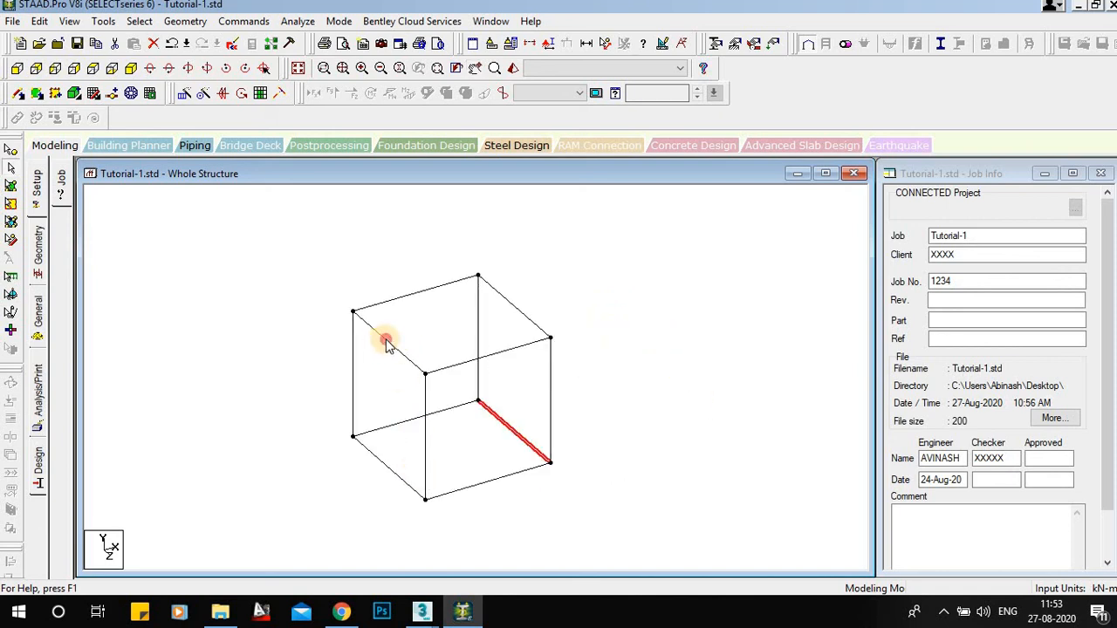
Delete the four top beams of the frame, keeping the columns and the base beams
{"action": "left_click", "coordinate": [386, 341]}
{"action": "left_click", "coordinate": [392, 302], "text": "ctrl"}
{"action": "left_click", "coordinate": [504, 299], "text": "ctrl"}
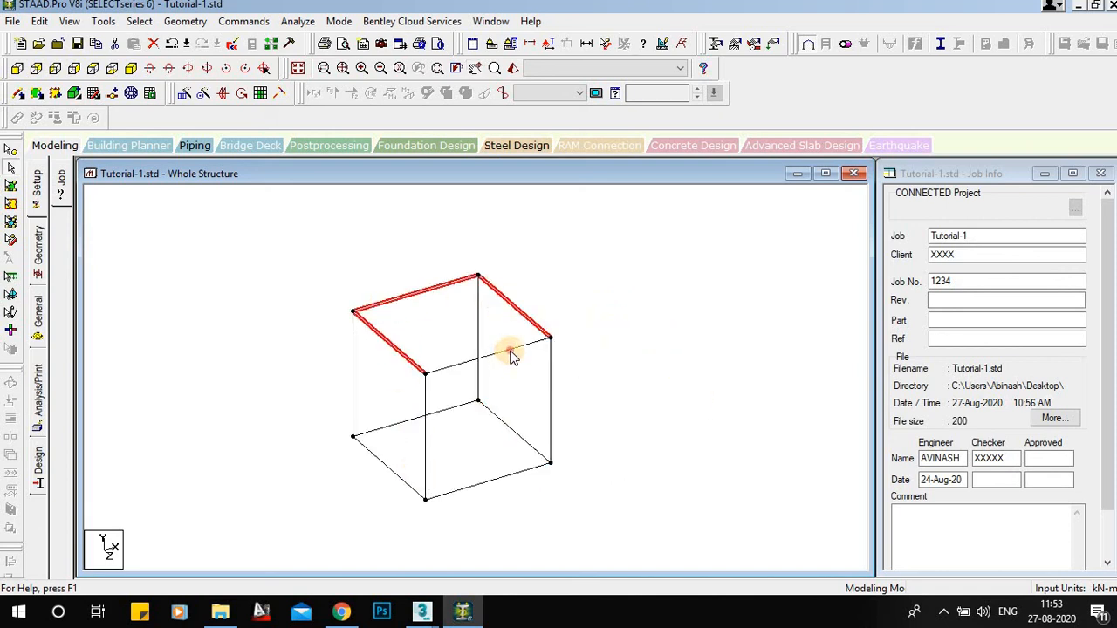
{"action": "left_click", "coordinate": [511, 355], "text": "ctrl"}
{"action": "key", "text": "Delete"}
{"action": "key", "text": "Return"}
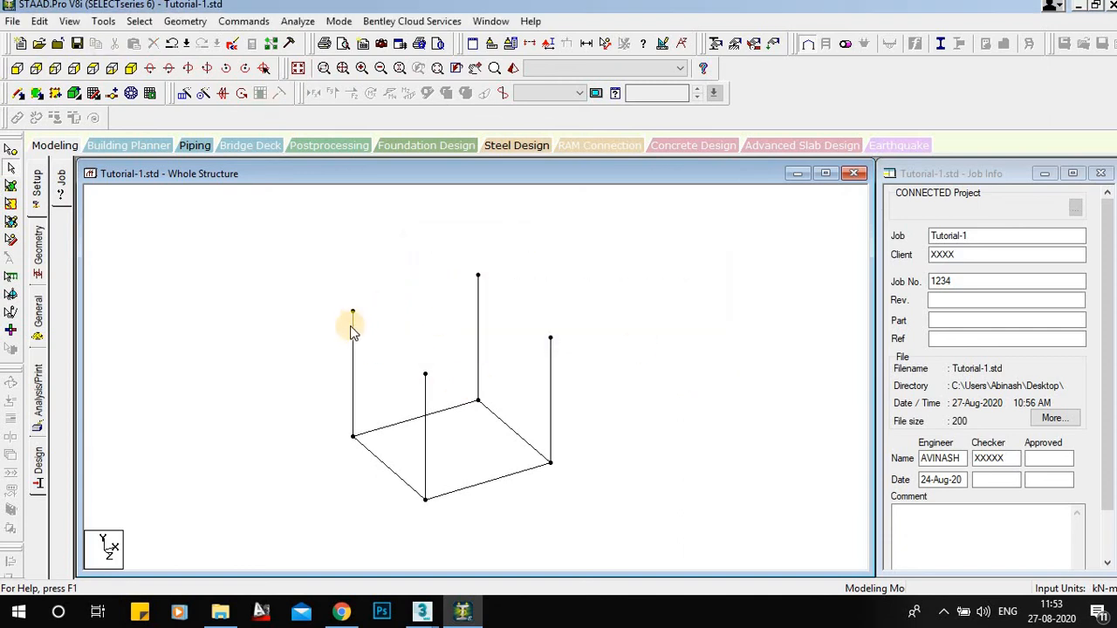
Start a Pratt Truss prototype in Structure Wizard with length 10 m, height 3 m and width 10 m
{"action": "left_click", "coordinate": [201, 22]}
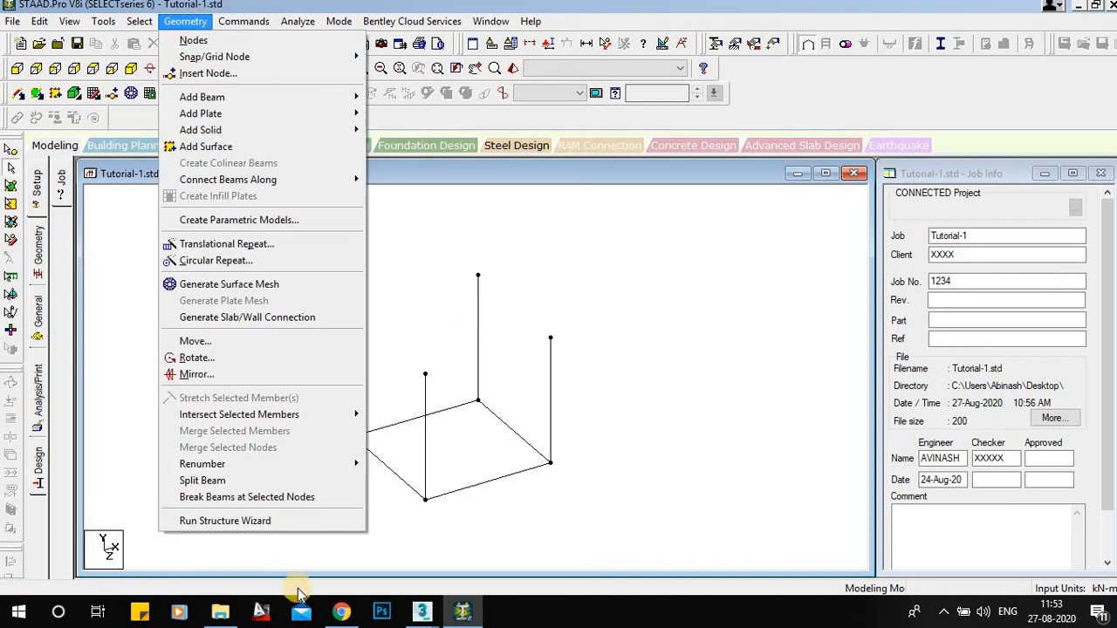
{"action": "left_click", "coordinate": [258, 521]}
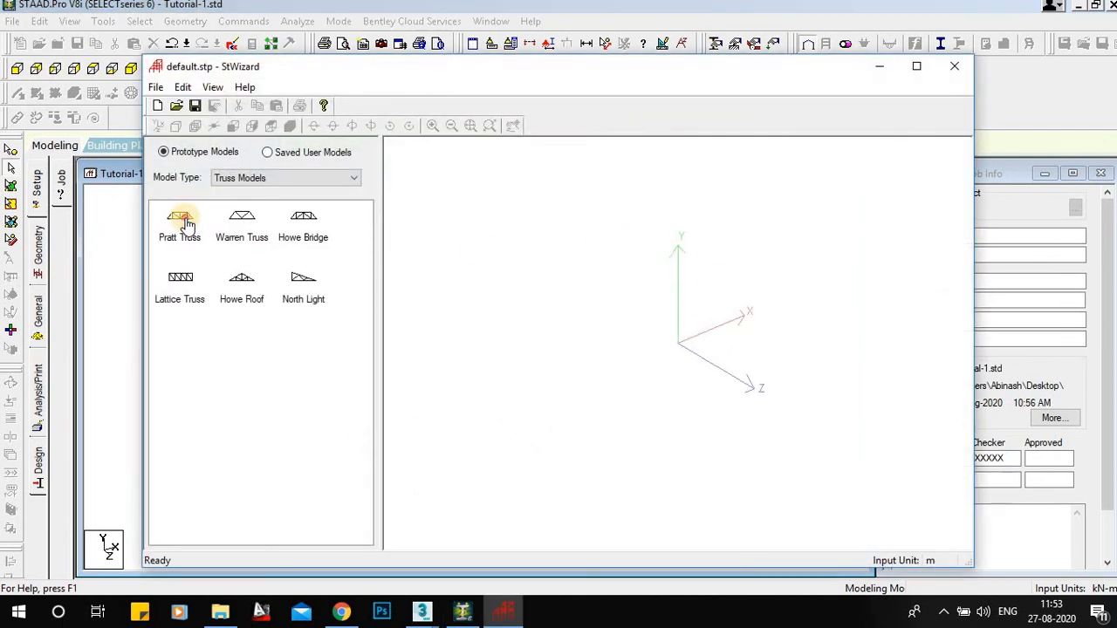
{"action": "left_click", "coordinate": [184, 222]}
{"action": "left_click_drag", "start_coordinate": [188, 228], "coordinate": [444, 418]}
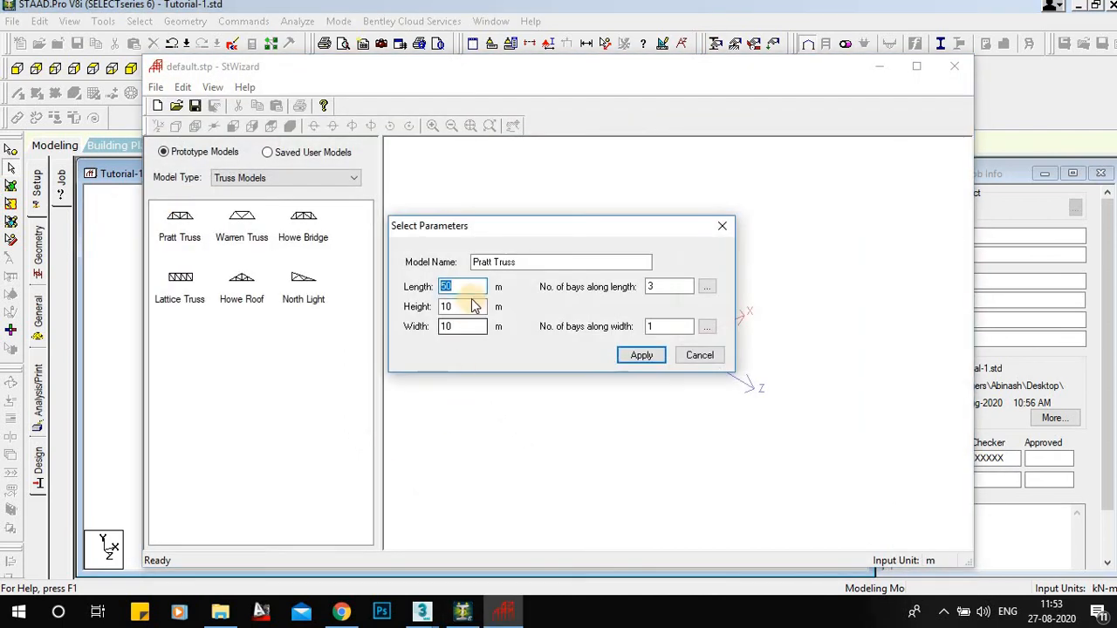
{"action": "type", "text": "50"}
{"action": "left_click_drag", "start_coordinate": [413, 289], "coordinate": [398, 282]}
{"action": "type", "text": "1"}
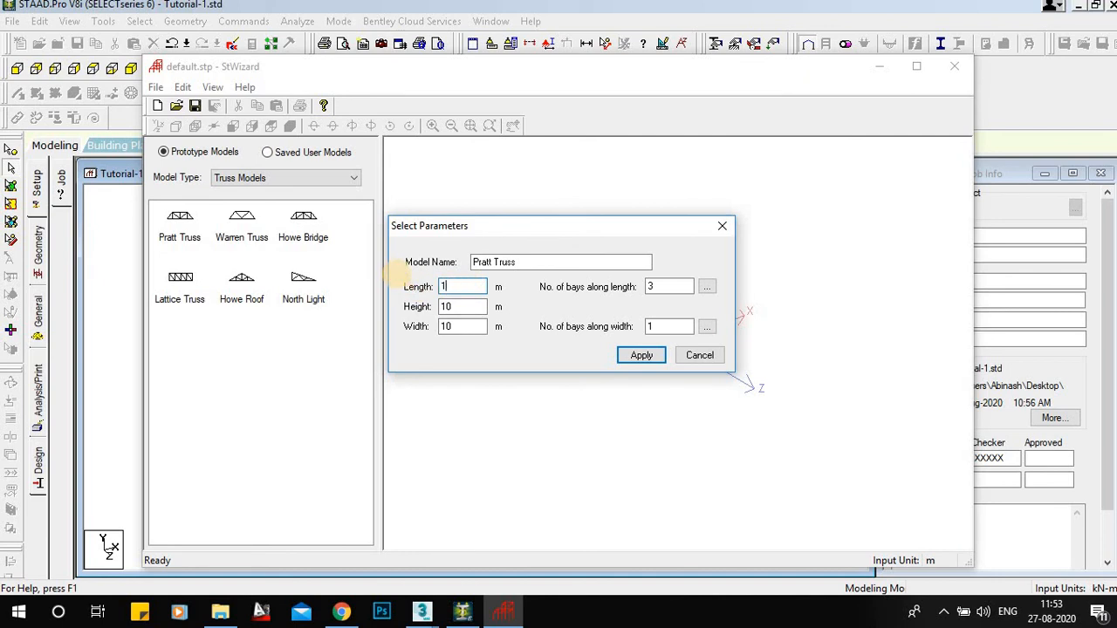
{"action": "type", "text": "0"}
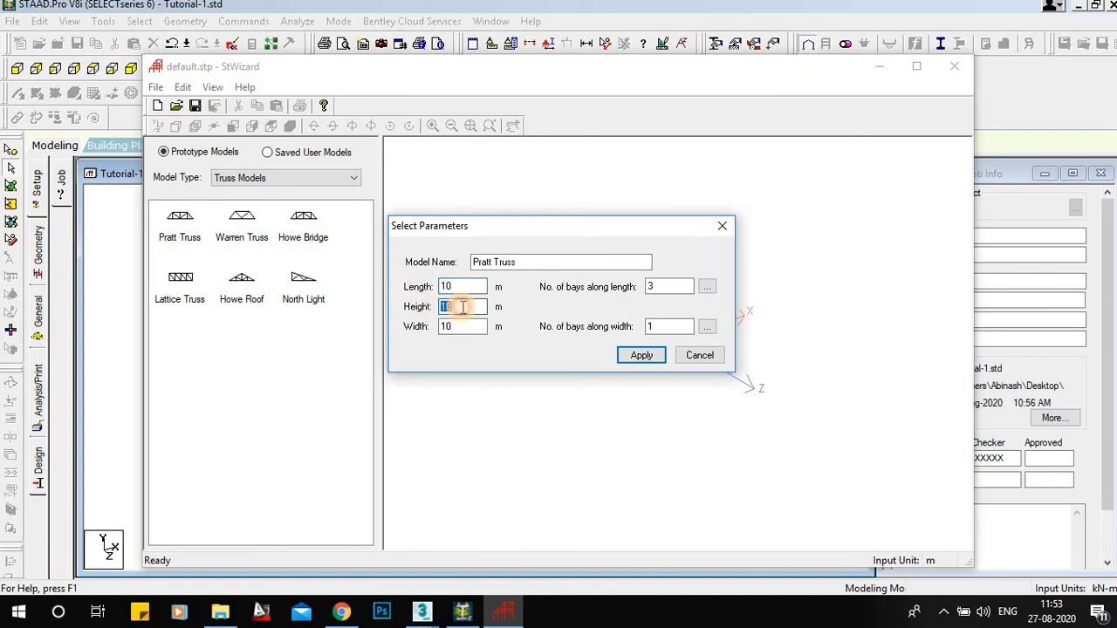
{"action": "type", "text": "3"}
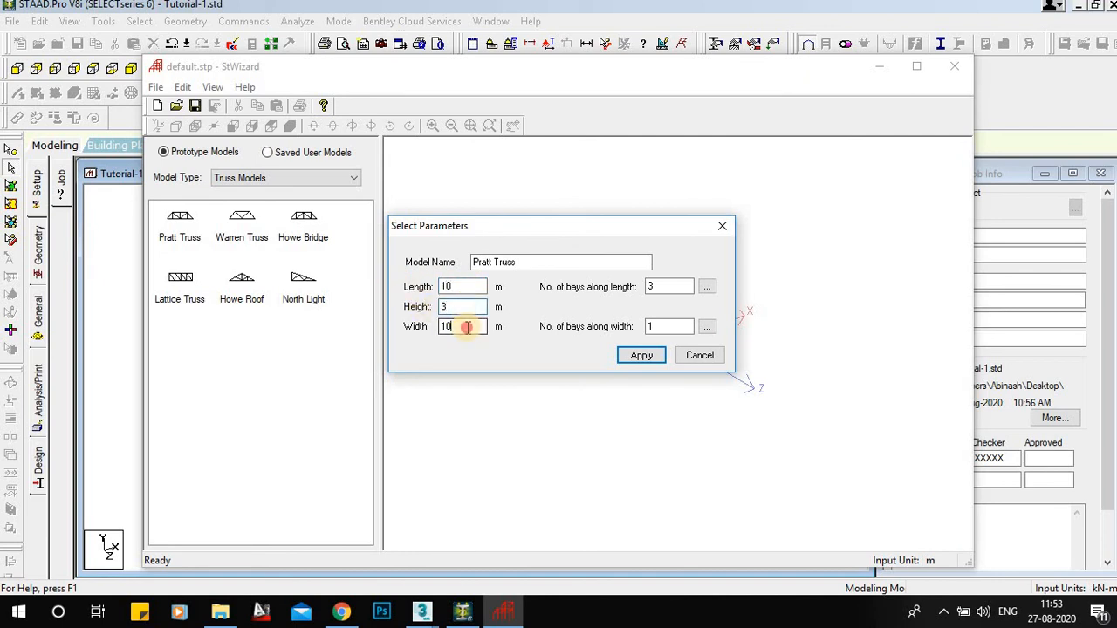
{"action": "left_click", "coordinate": [476, 332]}
{"action": "type", "text": "10"}
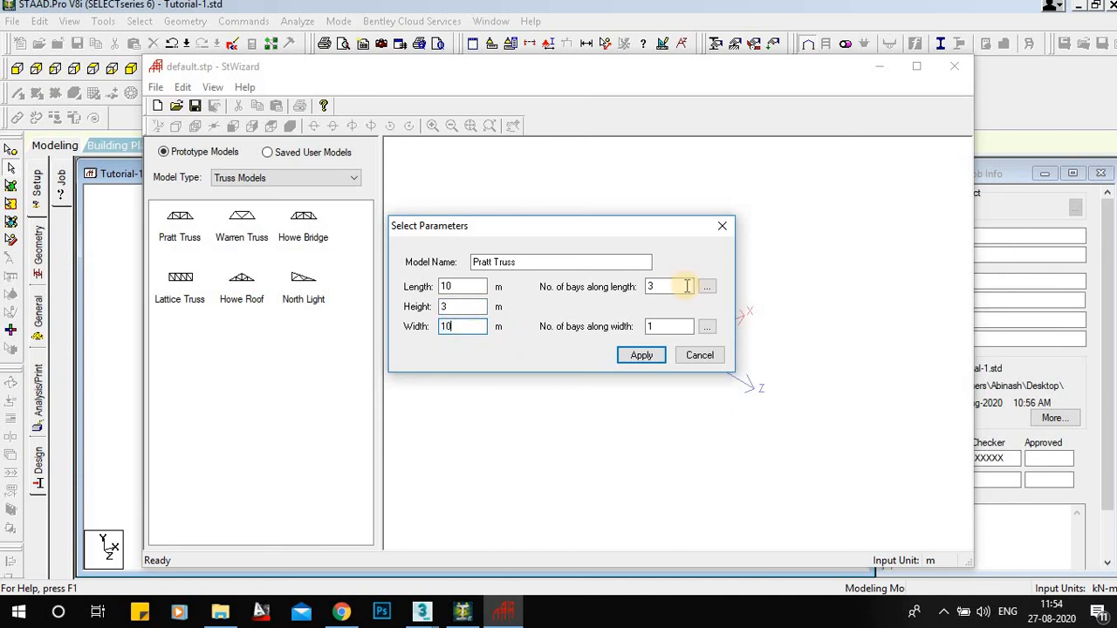
Set 2 bays along the Pratt truss length and generate the prototype
{"action": "left_click", "coordinate": [683, 286]}
{"action": "type", "text": "3"}
{"action": "left_click", "coordinate": [641, 355]}
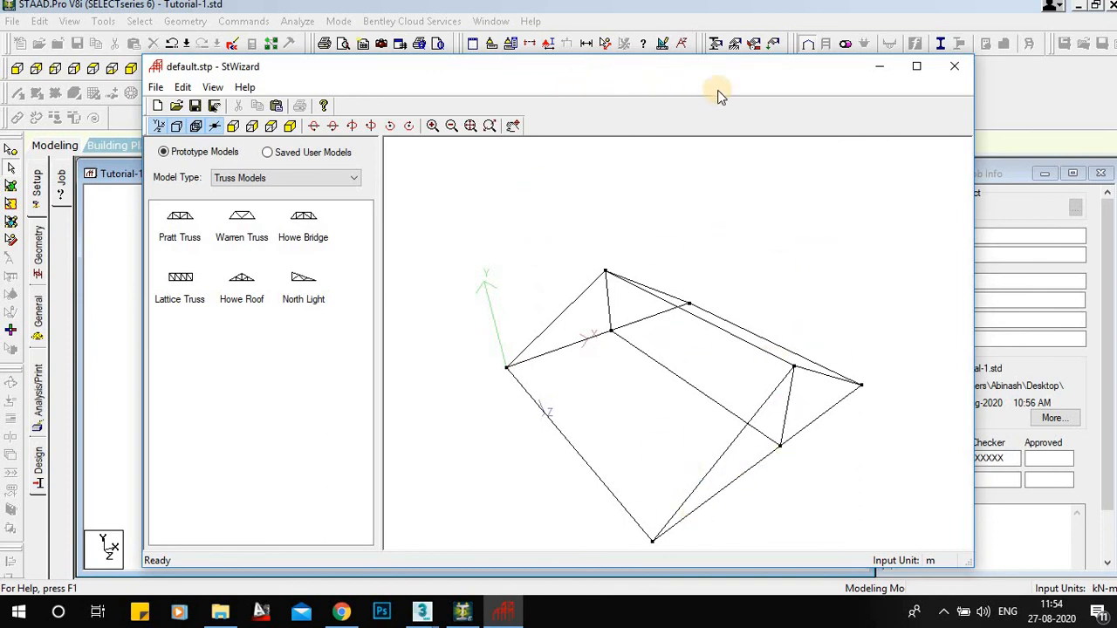
Merge the Pratt truss onto the column tops, moving its corner base node as reference point to the matching corner column's top node
{"action": "left_click", "coordinate": [954, 66]}
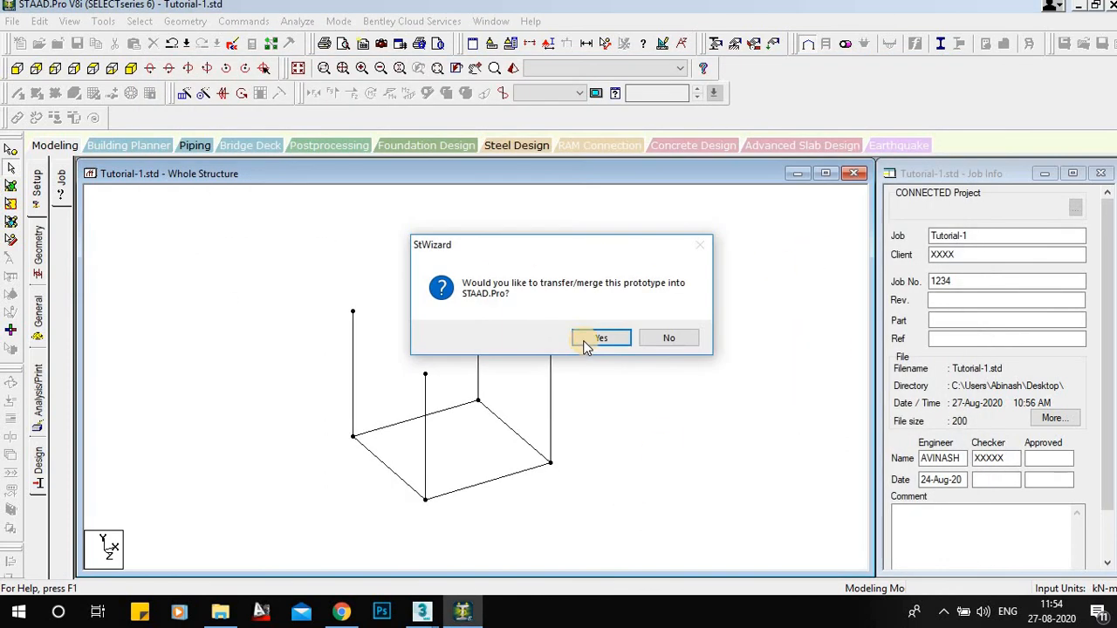
{"action": "left_click", "coordinate": [593, 341]}
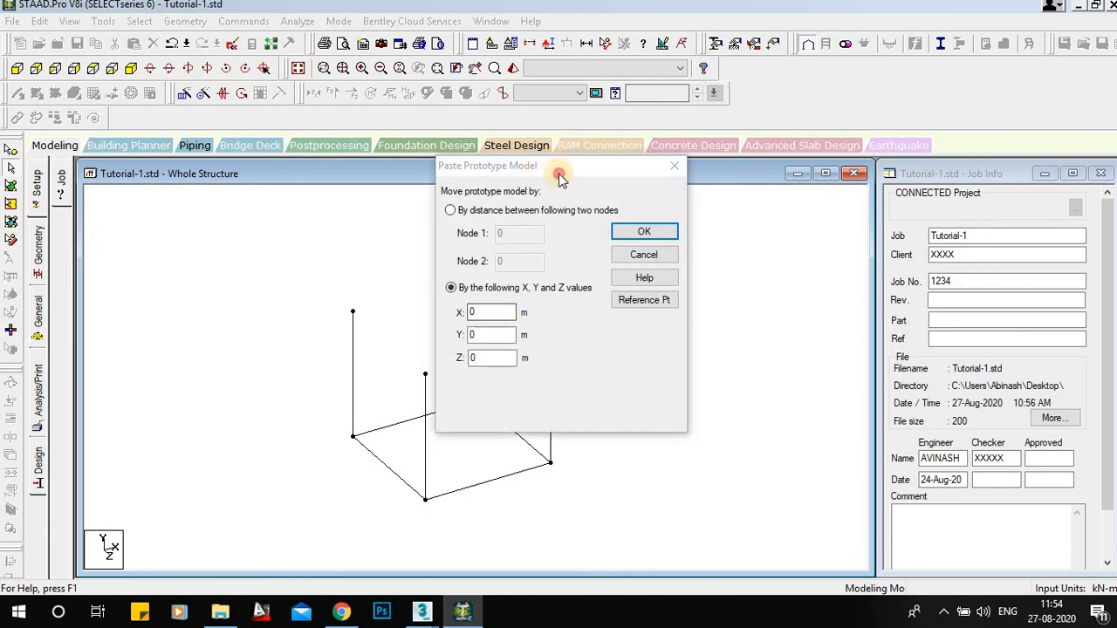
{"action": "left_click_drag", "start_coordinate": [558, 172], "coordinate": [671, 137]}
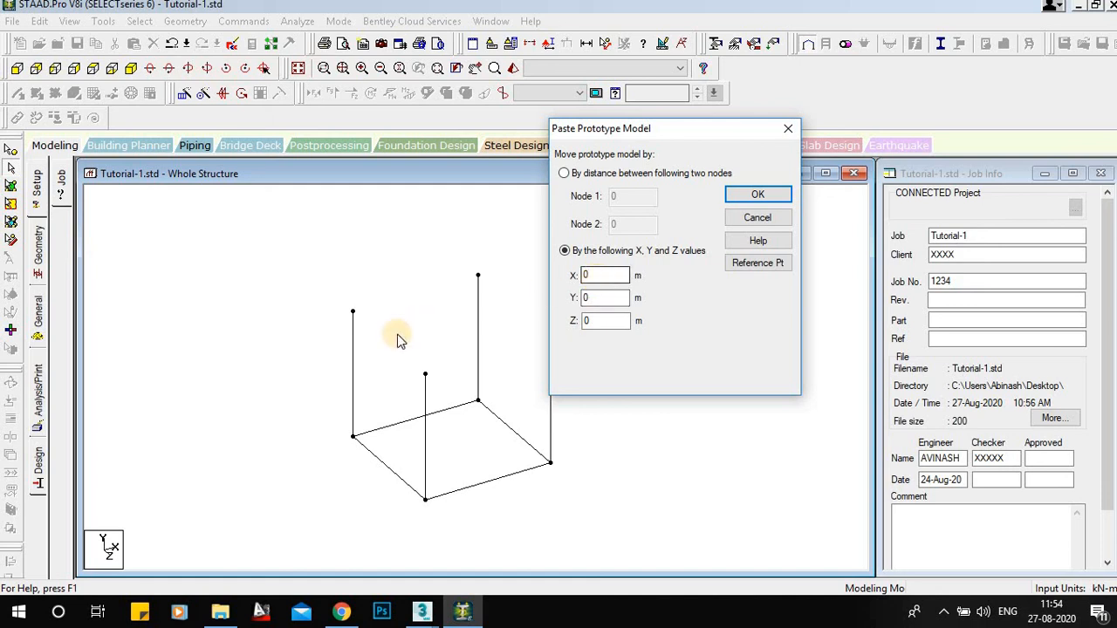
{"action": "left_click", "coordinate": [602, 298]}
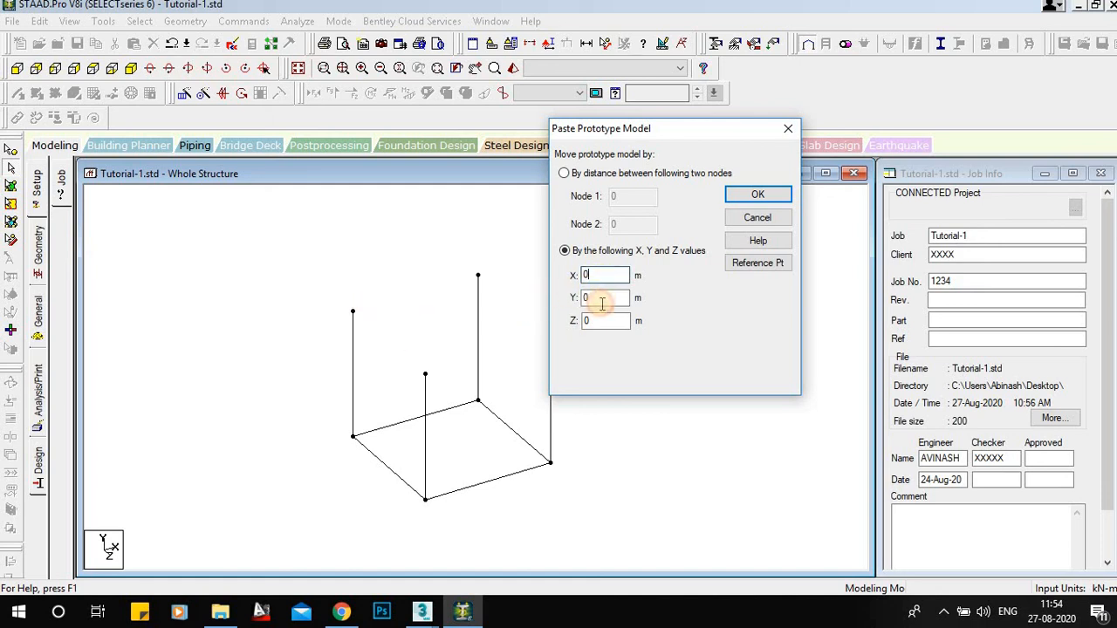
{"action": "left_click", "coordinate": [602, 321]}
{"action": "left_click", "coordinate": [749, 265]}
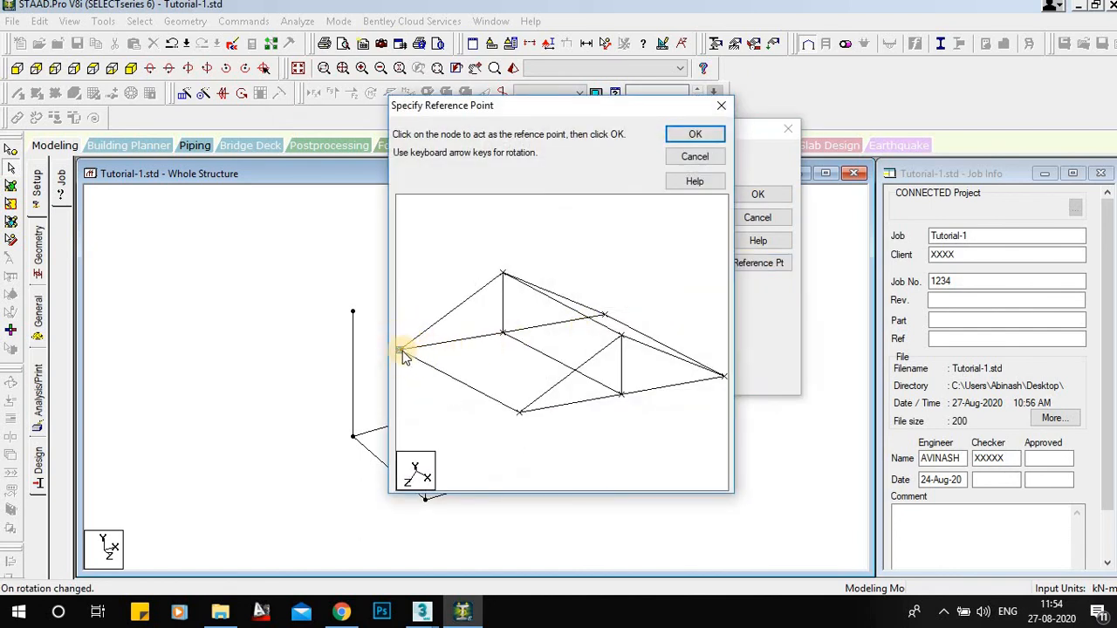
{"action": "left_click", "coordinate": [692, 136]}
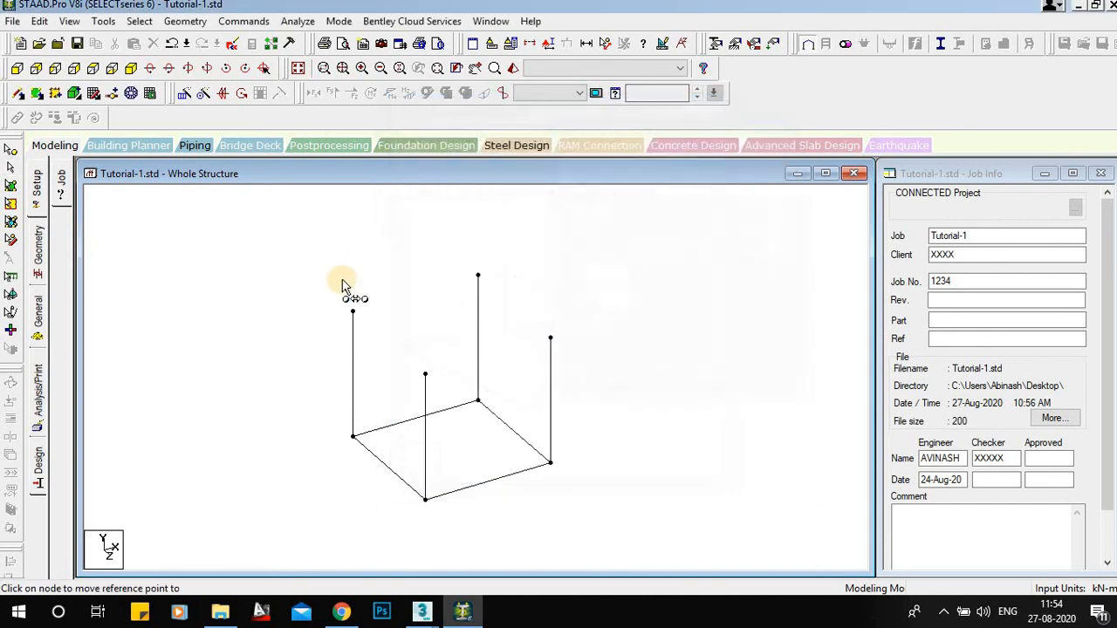
{"action": "left_click", "coordinate": [353, 313]}
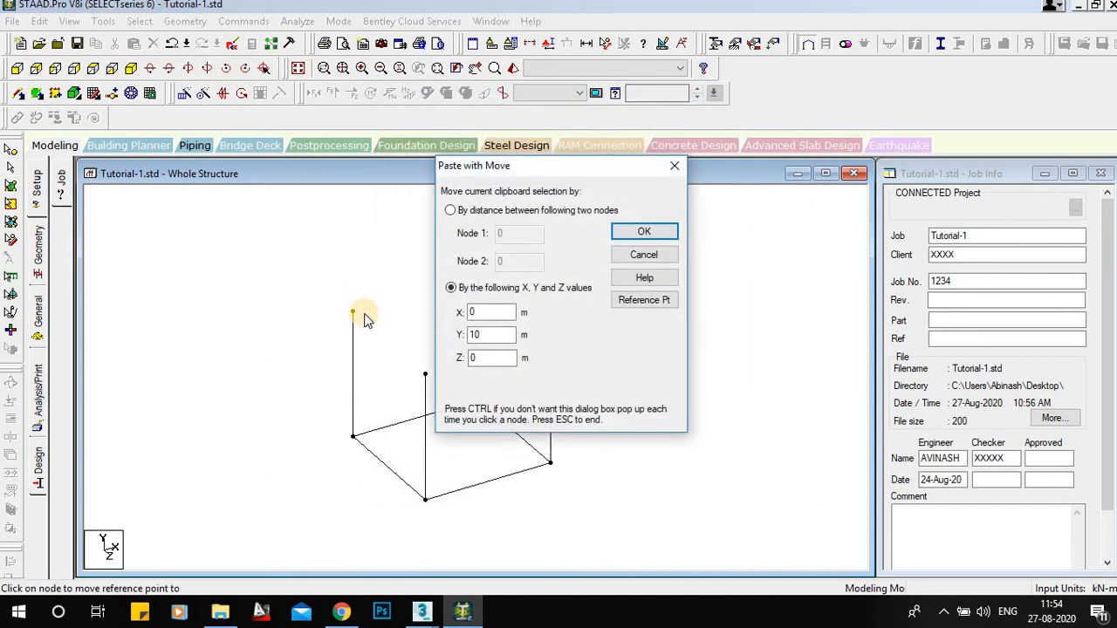
{"action": "left_click", "coordinate": [635, 231]}
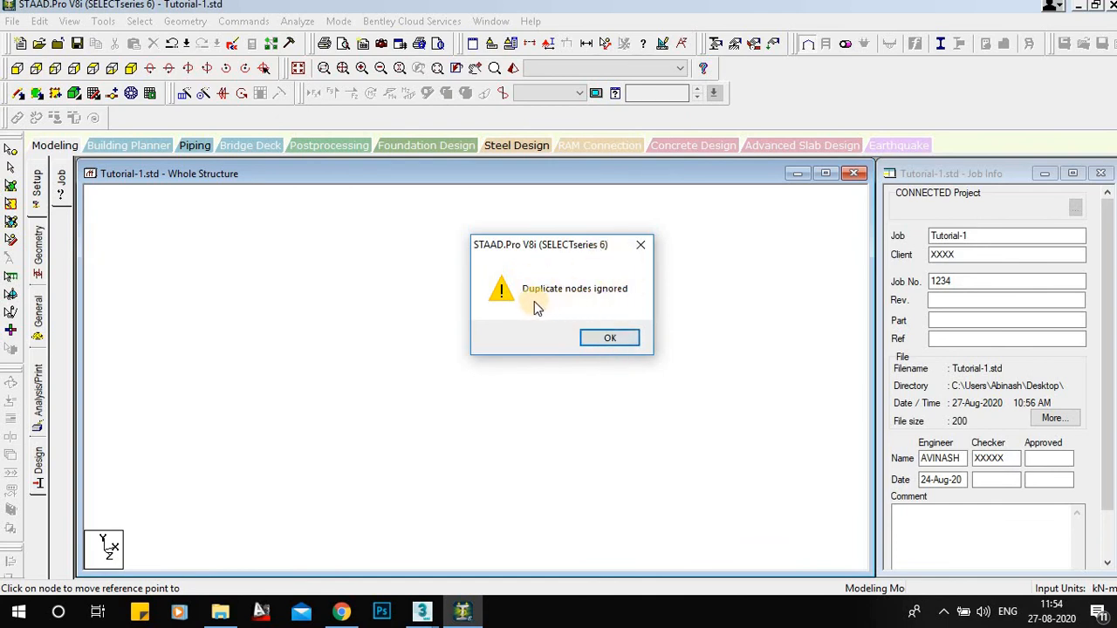
{"action": "left_click", "coordinate": [617, 337]}
{"action": "scroll", "coordinate": [443, 358], "scroll_direction": "up", "scroll_amount": 5}
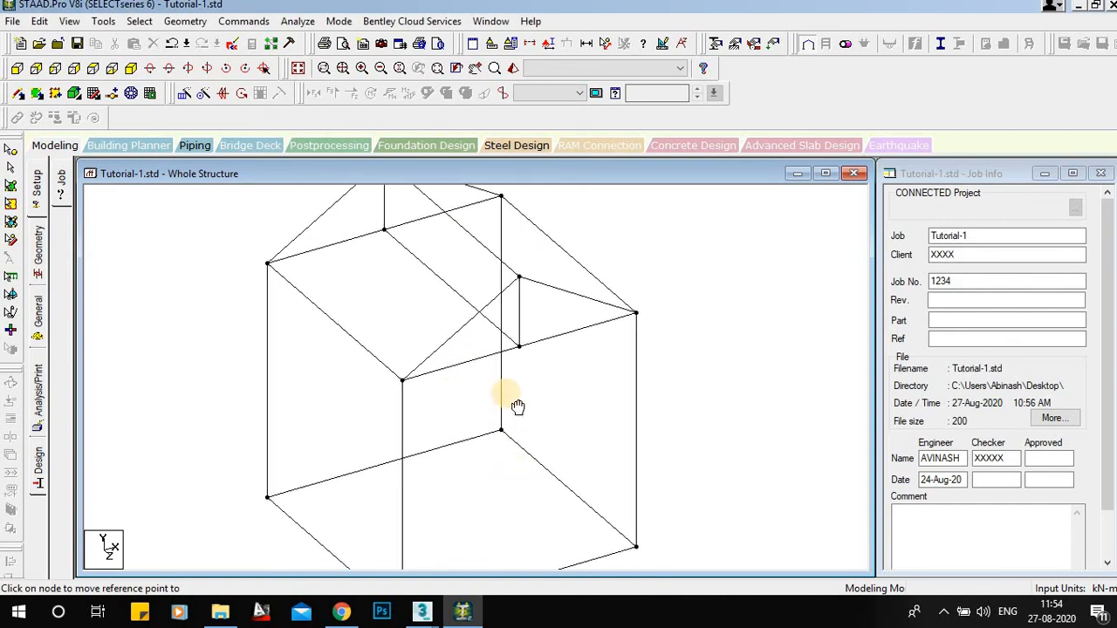
{"action": "scroll", "coordinate": [462, 430], "scroll_direction": "down", "scroll_amount": 3}
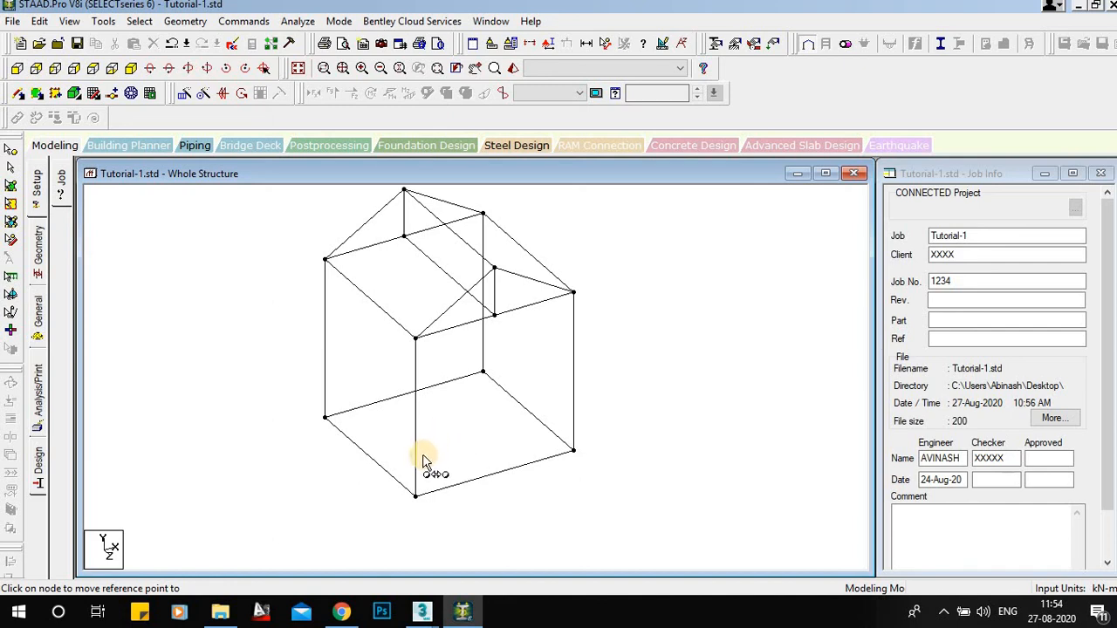
{"action": "left_click_drag", "start_coordinate": [457, 419], "coordinate": [524, 424]}
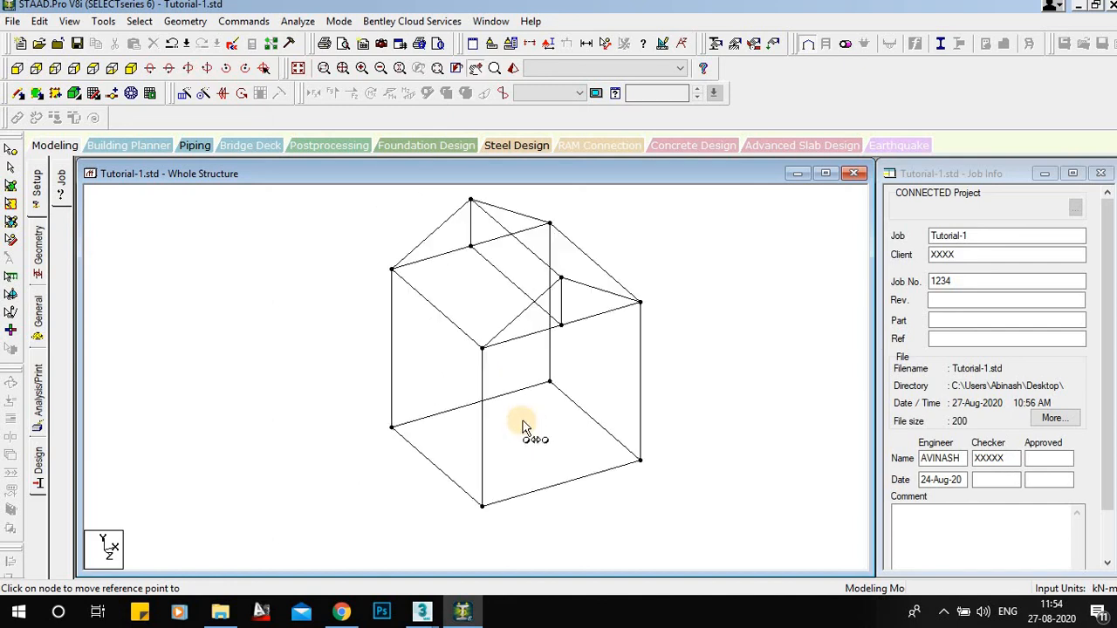
Examine the prototype model types offered in Structure Wizard, closing it without generating a model
{"action": "left_click", "coordinate": [296, 21]}
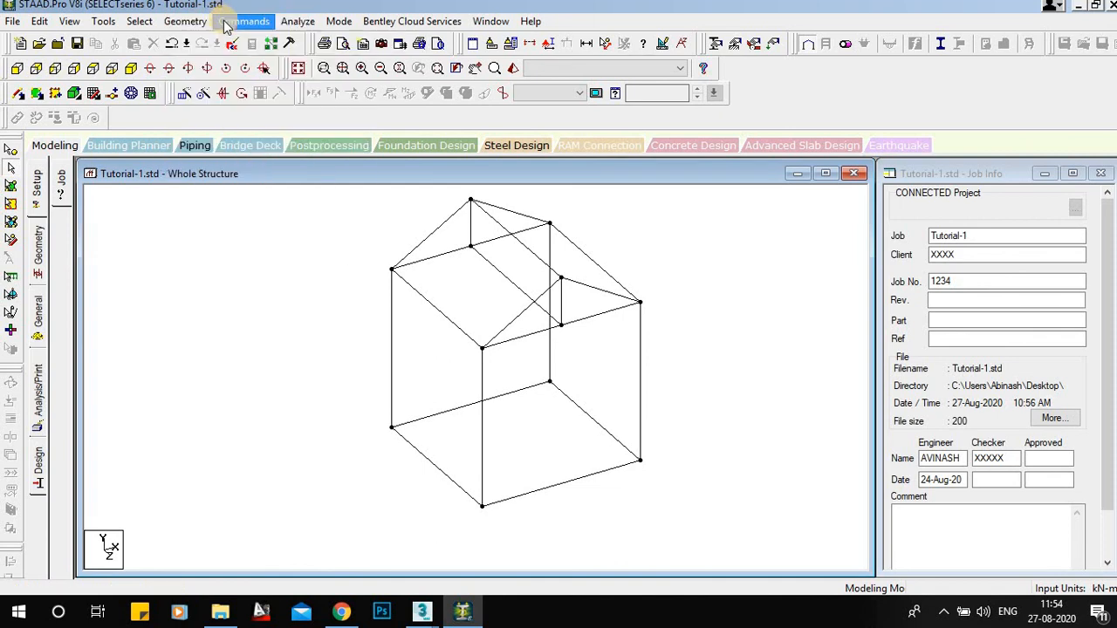
{"action": "mouse_move", "coordinate": [185, 21]}
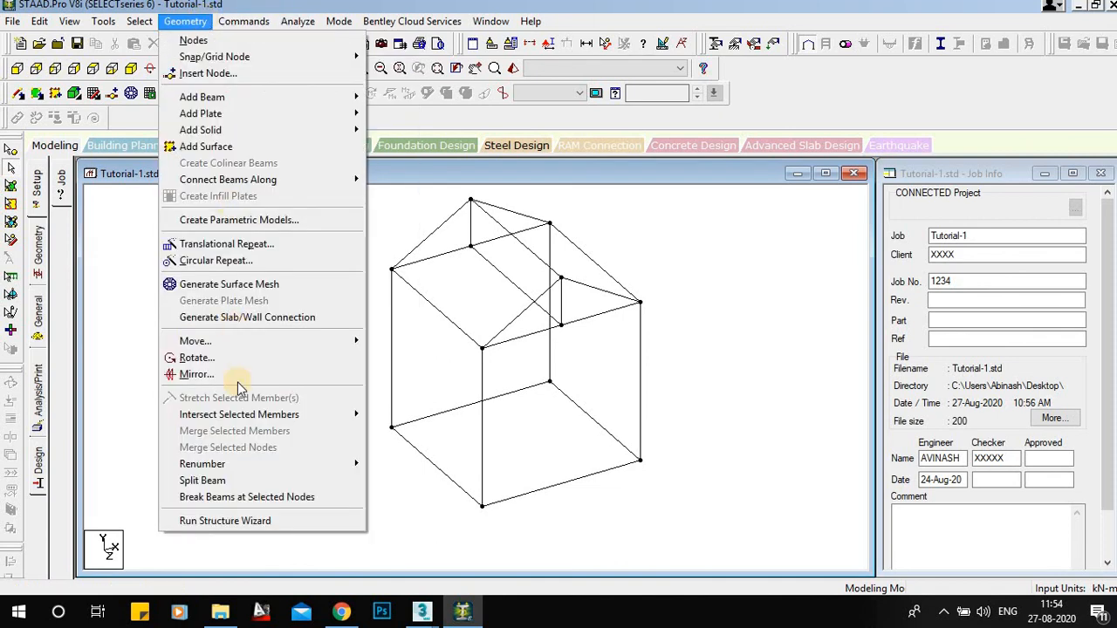
{"action": "left_click", "coordinate": [260, 522]}
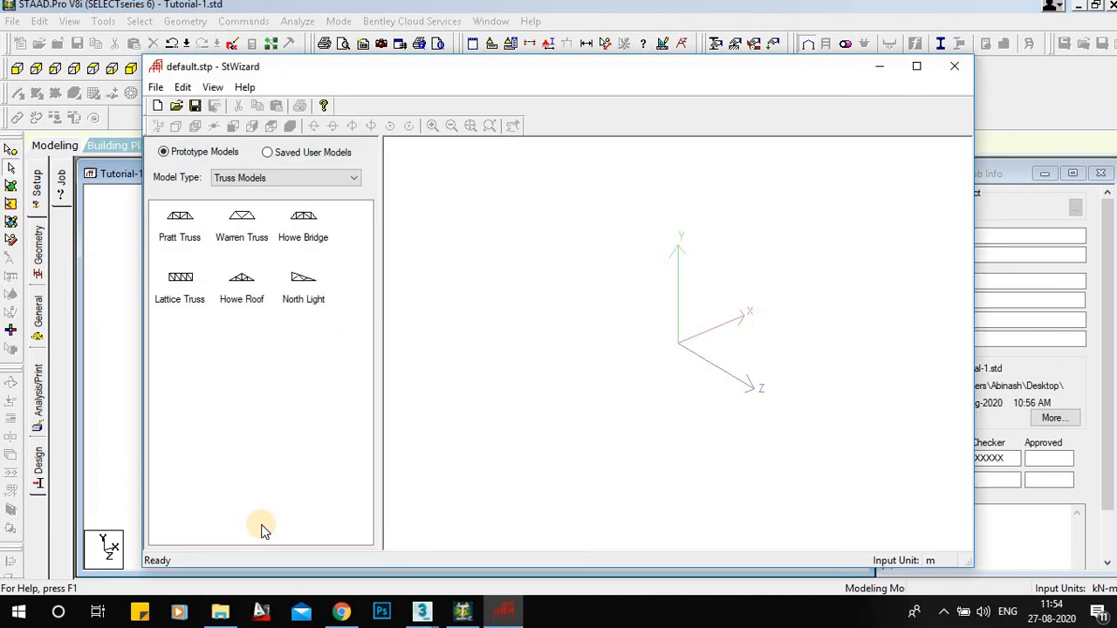
{"action": "left_click", "coordinate": [296, 179]}
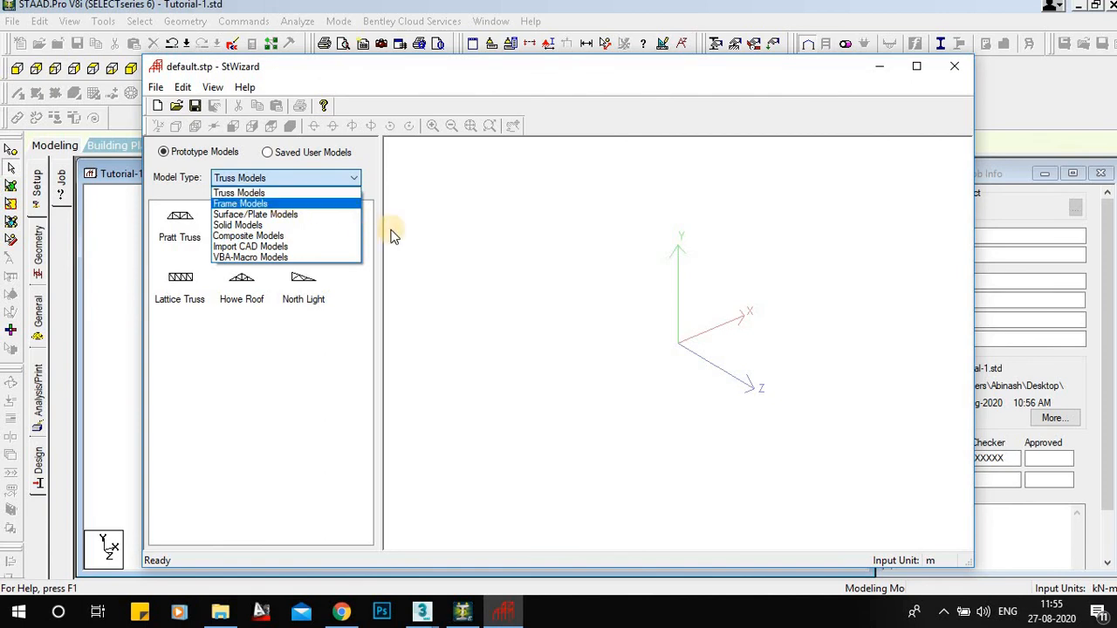
{"action": "left_click", "coordinate": [522, 299]}
{"action": "left_click", "coordinate": [954, 66]}
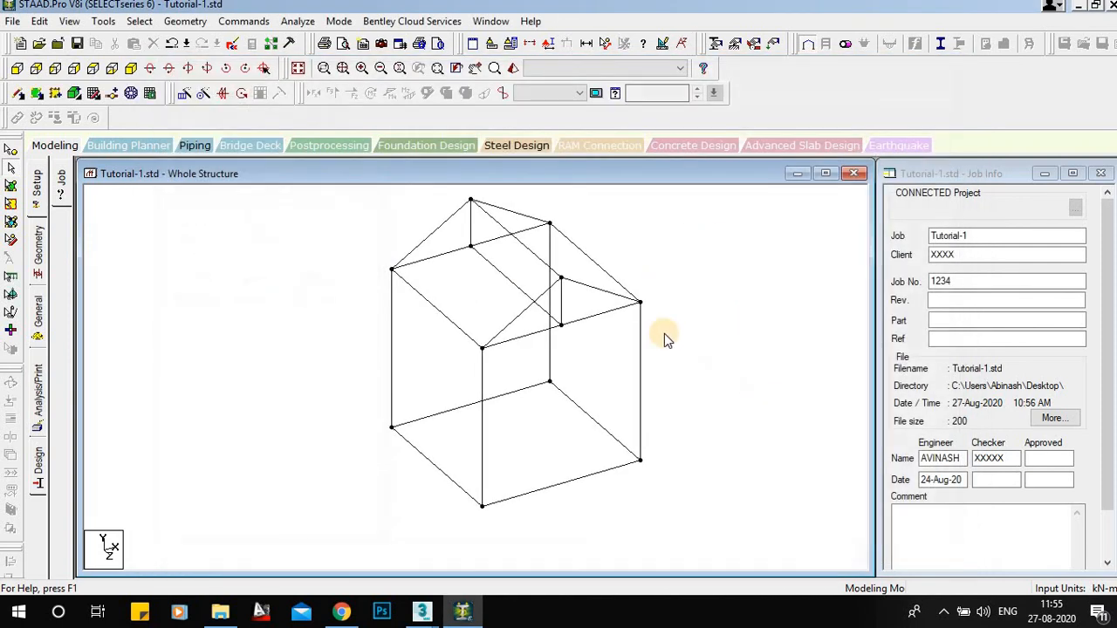
Delete all members of the combined frame and truss structure, including the orphan nodes
{"action": "middle_click_drag", "start_coordinate": [709, 321], "coordinate": [681, 358]}
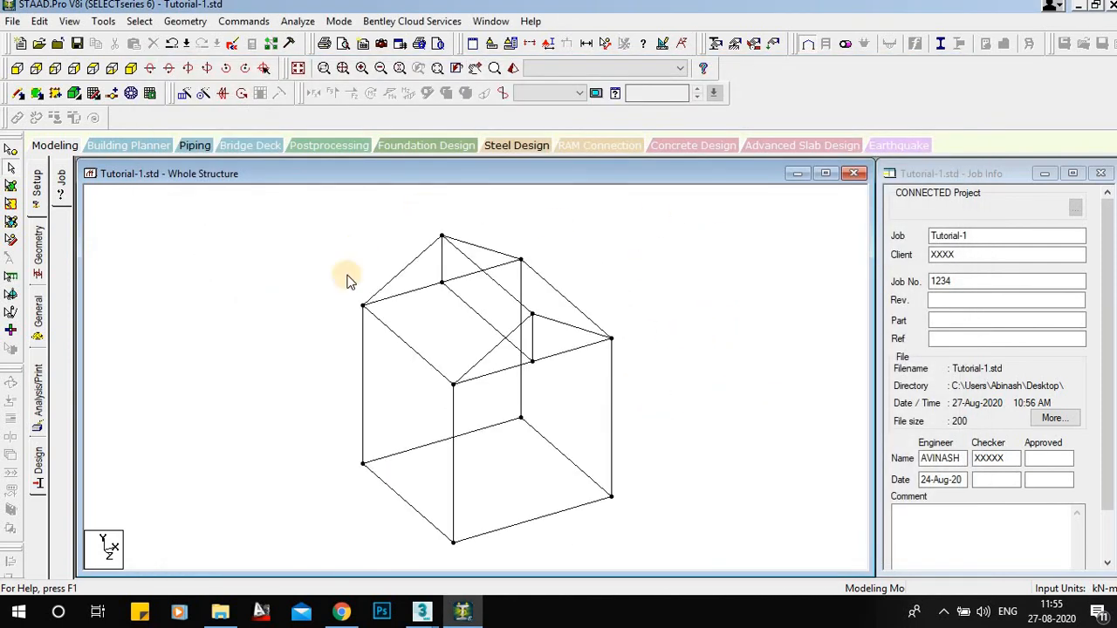
{"action": "left_click", "coordinate": [943, 44]}
{"action": "left_click_drag", "start_coordinate": [629, 343], "coordinate": [633, 384]}
{"action": "key", "text": "ctrl+a"}
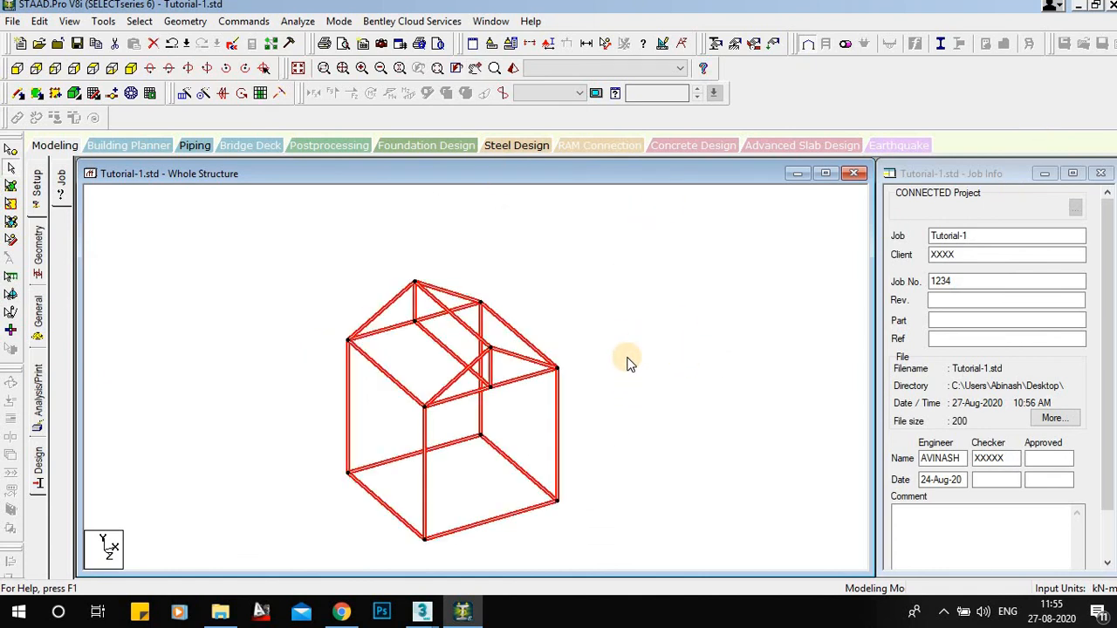
{"action": "key", "text": "Delete"}
{"action": "key", "text": "Return"}
{"action": "key", "text": "Return"}
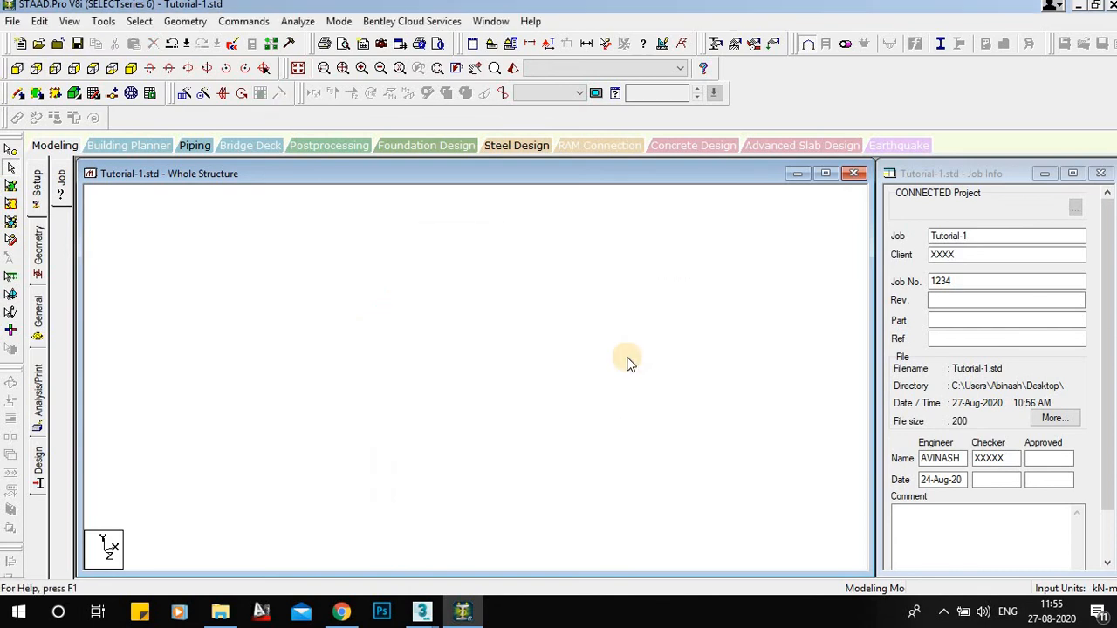
Start a Bay Frame prototype from the frame models in Structure Wizard with length 10 m and height 12 m
{"action": "left_click", "coordinate": [199, 23]}
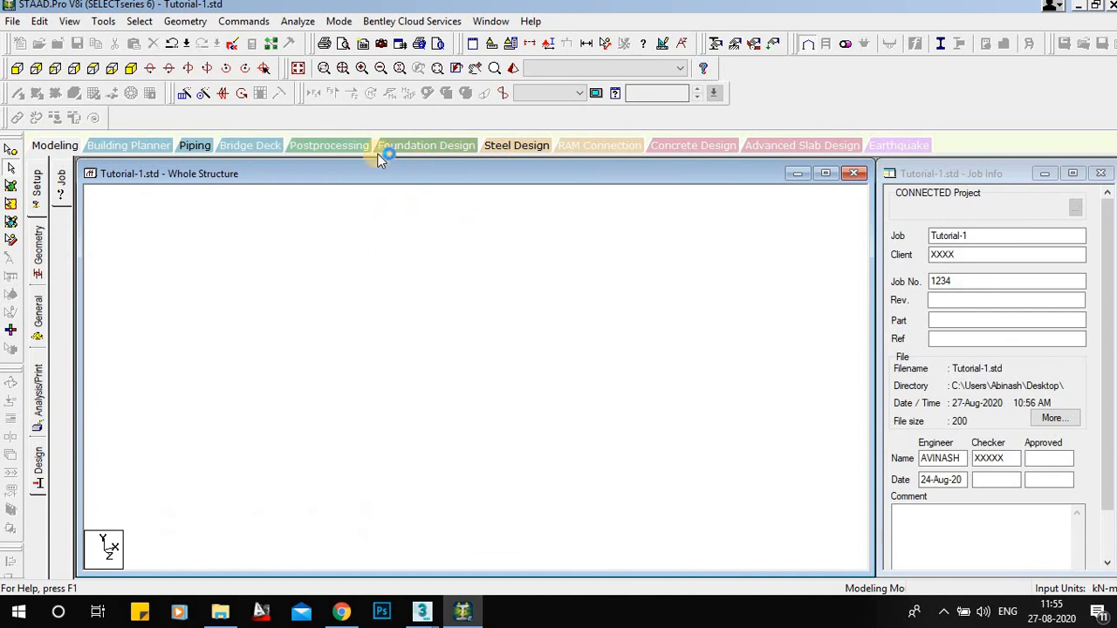
{"action": "left_click", "coordinate": [269, 179]}
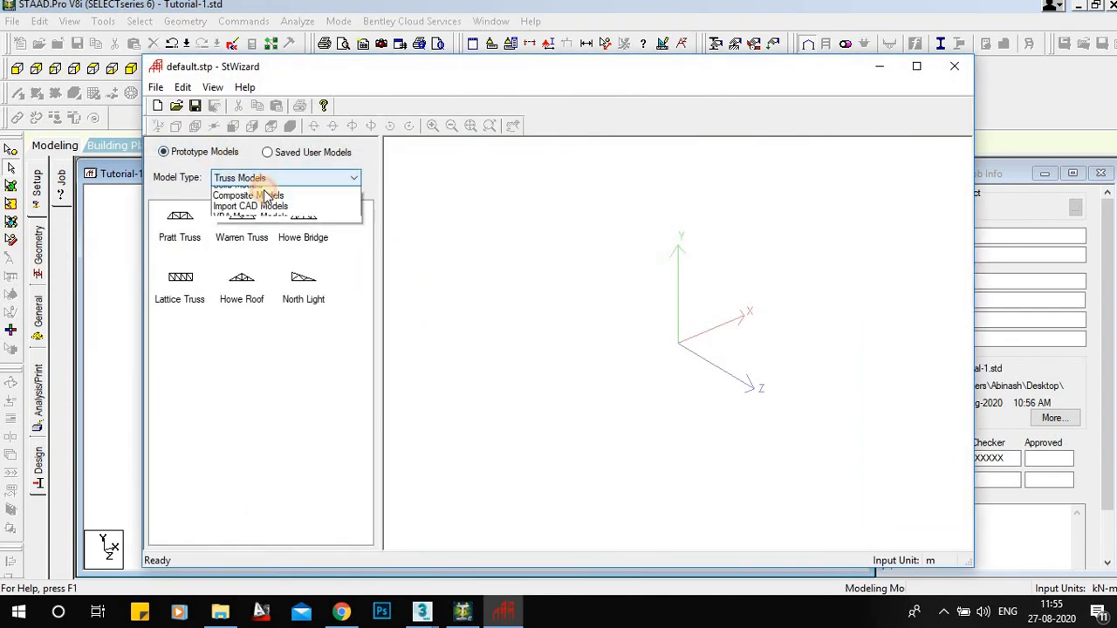
{"action": "left_click", "coordinate": [249, 201]}
{"action": "double_click", "coordinate": [183, 231]}
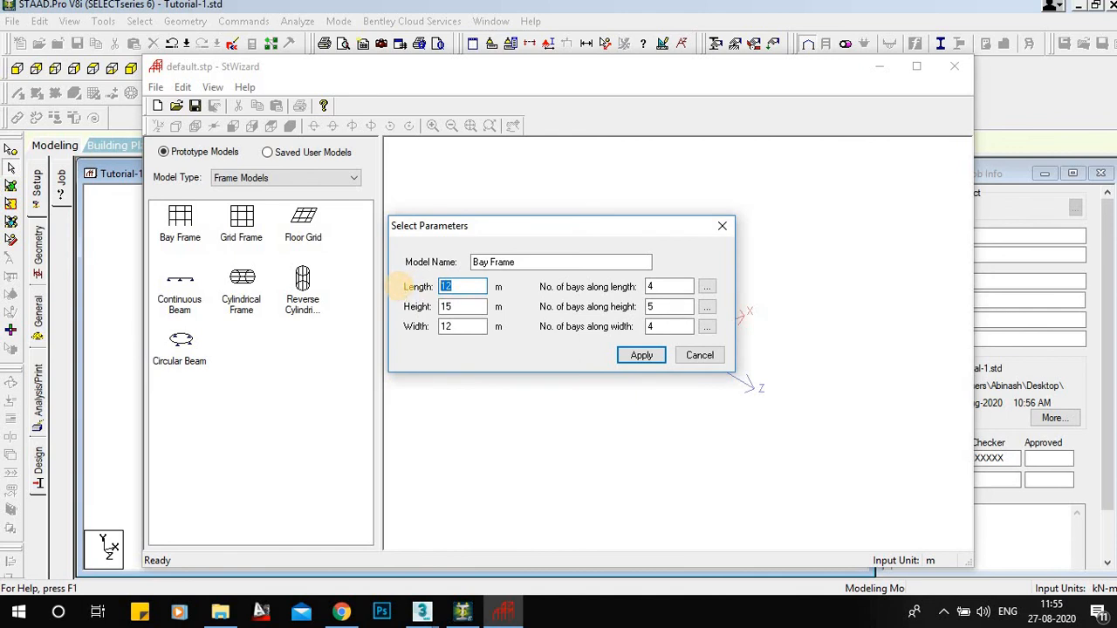
{"action": "type", "text": "10"}
{"action": "key", "text": "Tab"}
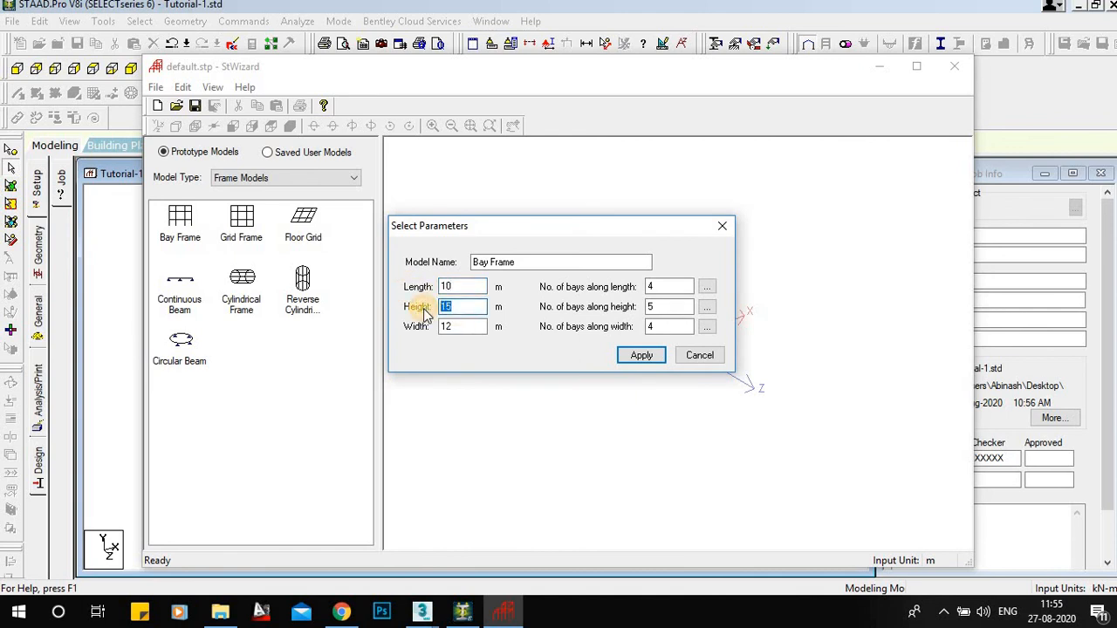
{"action": "type", "text": "12"}
Generate the bay frame with 2 bays along the length, 4 along the height, and zero width with 0 bays
{"action": "double_click", "coordinate": [665, 286]}
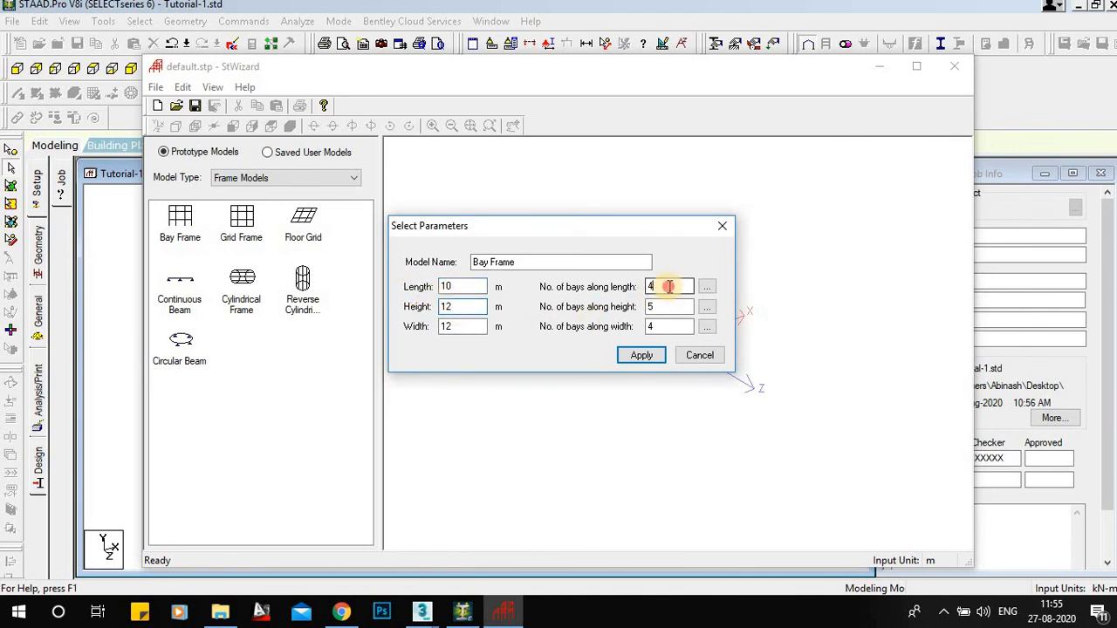
{"action": "type", "text": "2"}
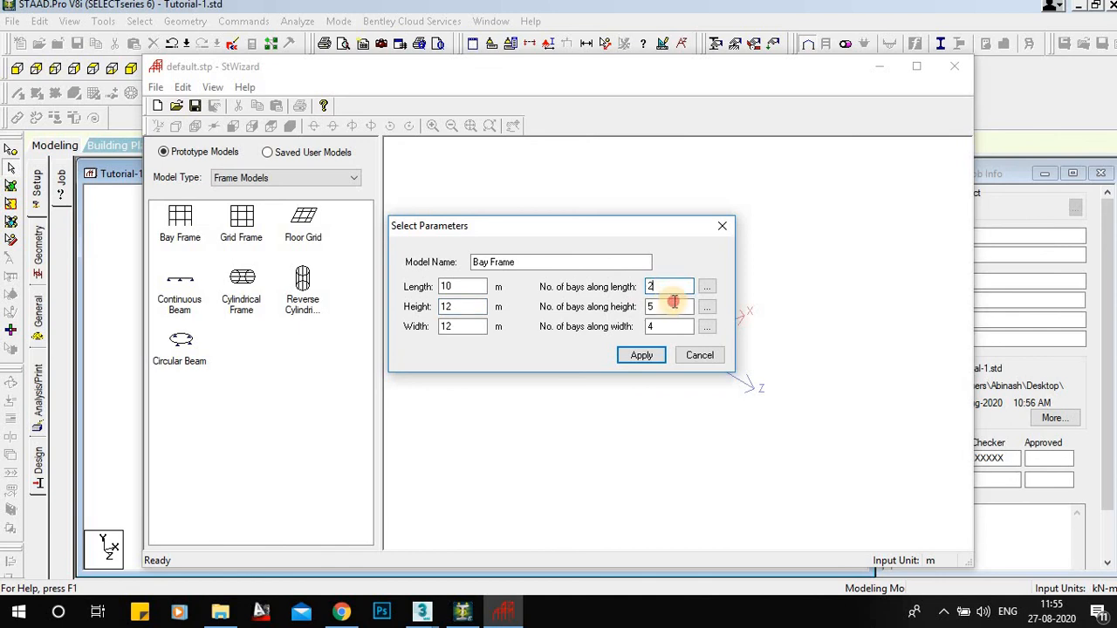
{"action": "double_click", "coordinate": [672, 306]}
{"action": "type", "text": "4"}
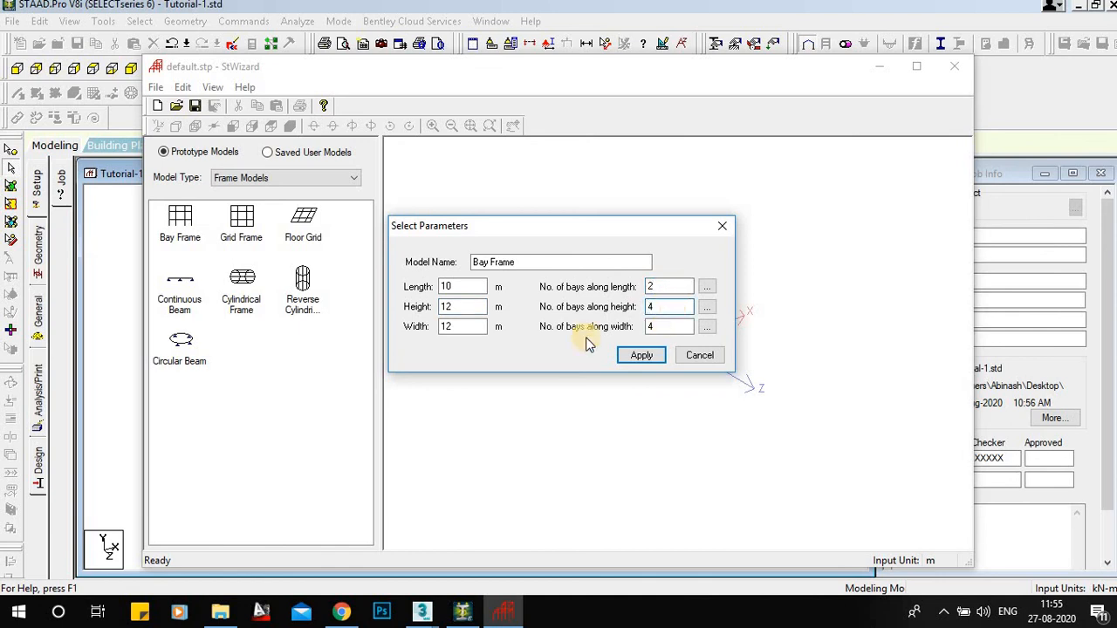
{"action": "double_click", "coordinate": [467, 329]}
{"action": "type", "text": "0"}
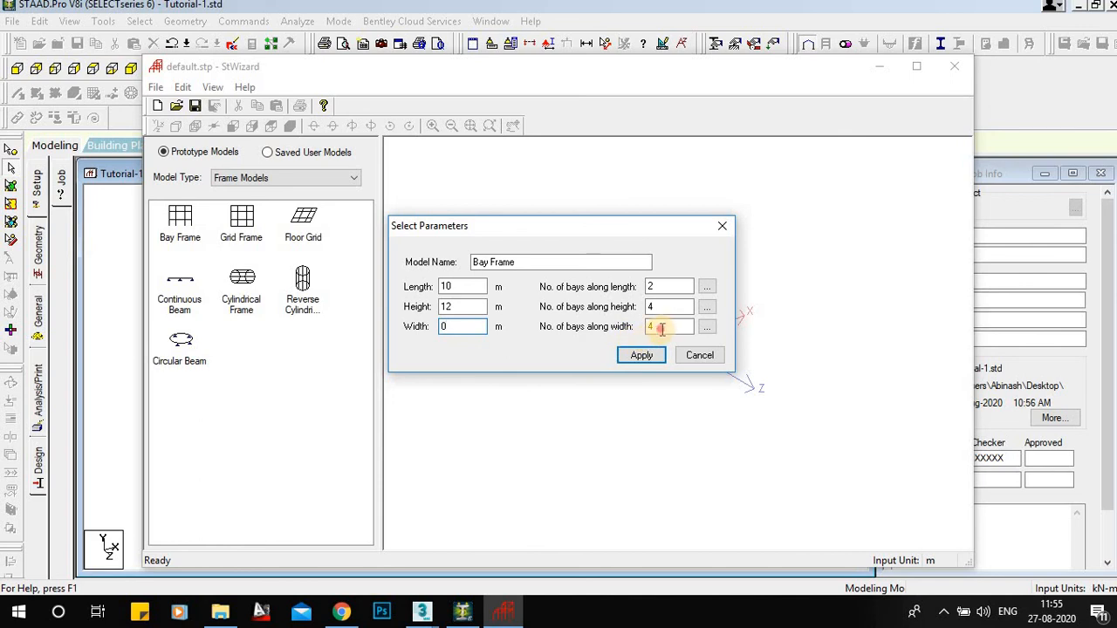
{"action": "double_click", "coordinate": [661, 327]}
{"action": "type", "text": "0"}
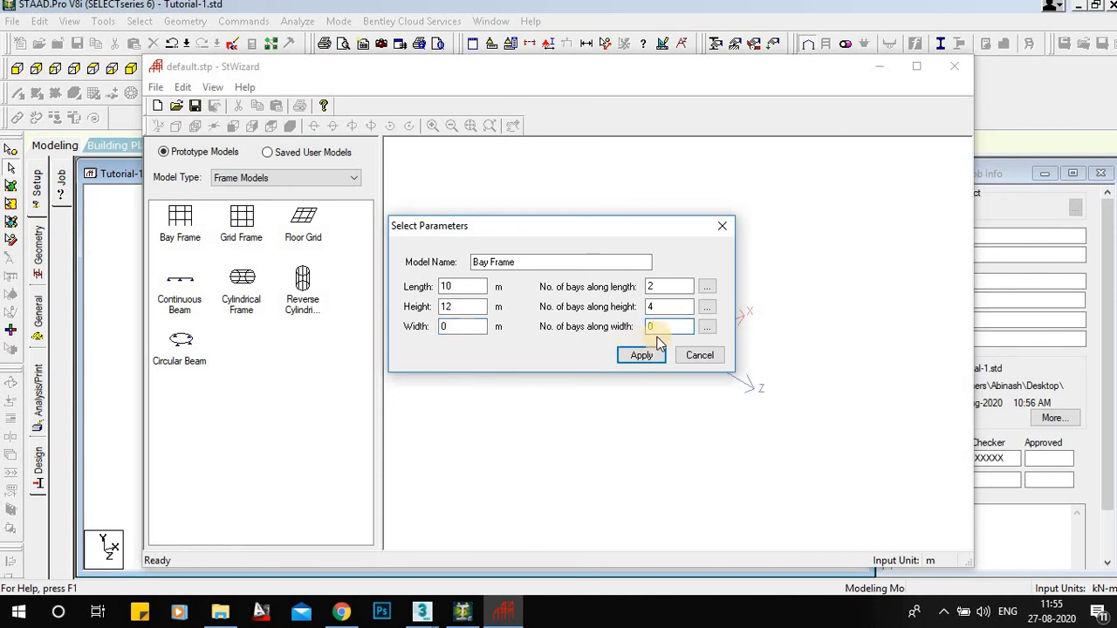
{"action": "left_click", "coordinate": [643, 353]}
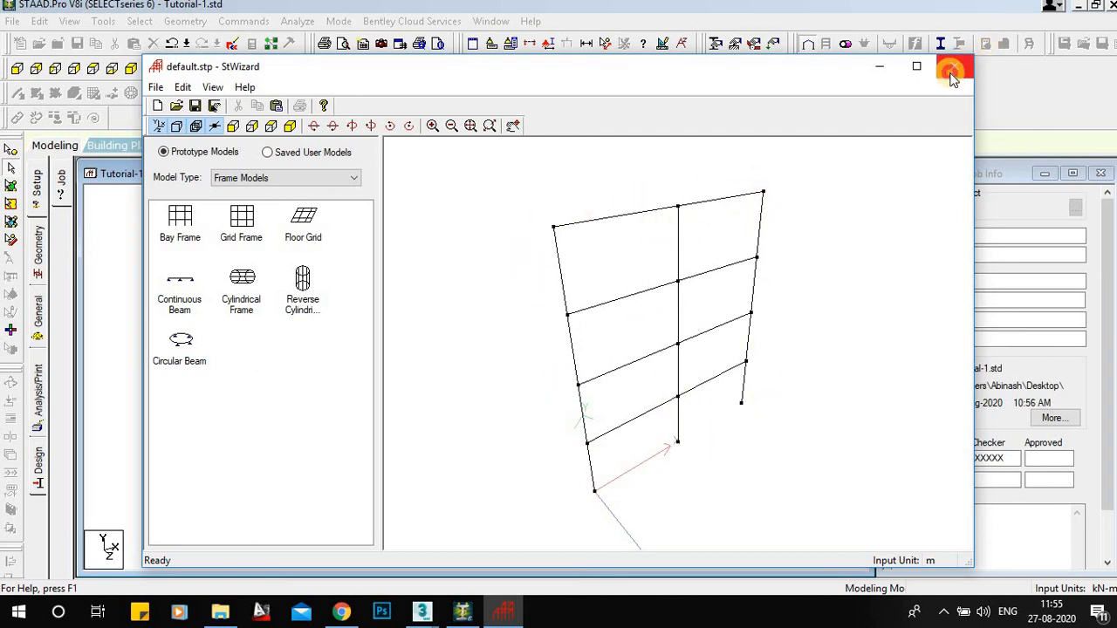
Transfer the planar bay frame into the empty model with zero X, Y and Z offsets
{"action": "left_click", "coordinate": [954, 65]}
{"action": "left_click", "coordinate": [613, 338]}
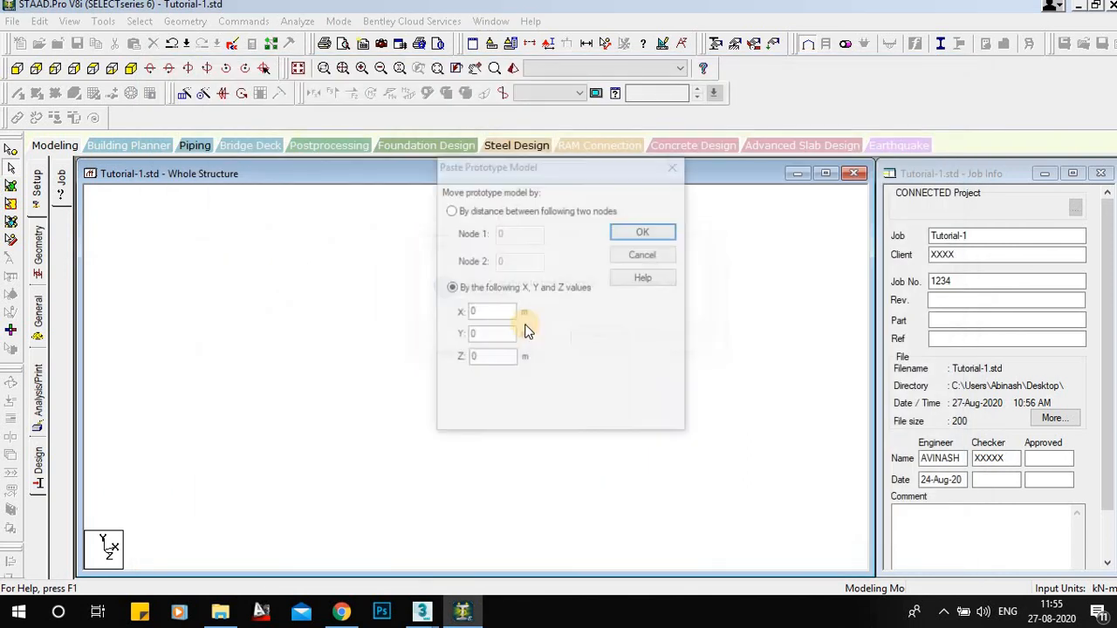
{"action": "left_click", "coordinate": [638, 231]}
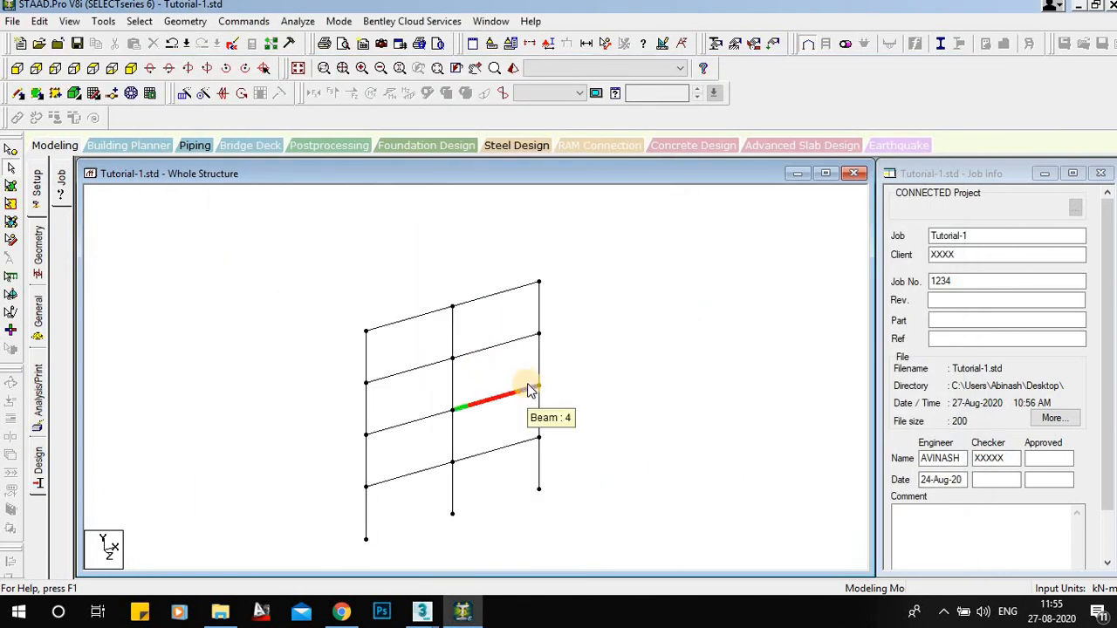